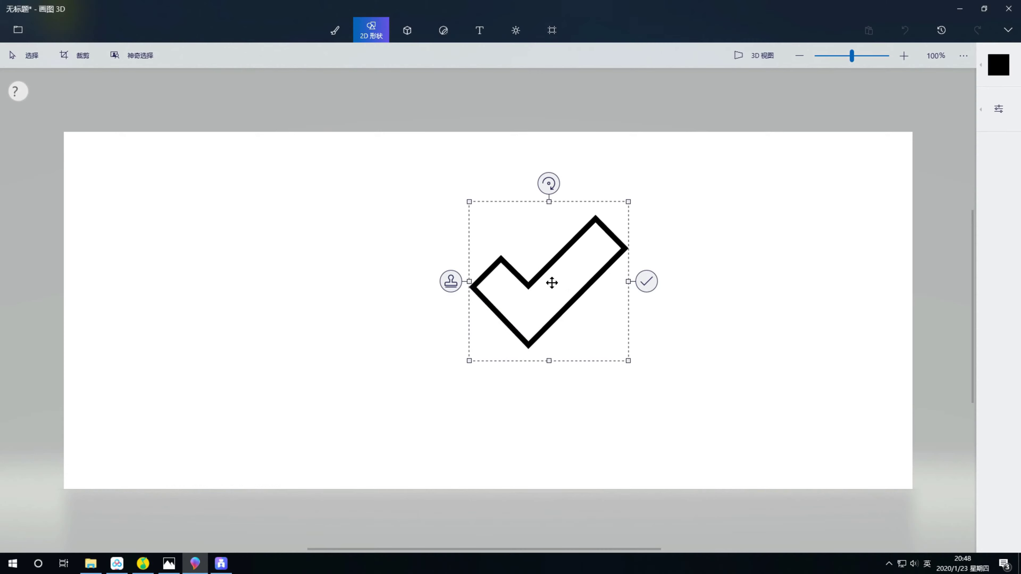
Step: Finish the checkmark, then draw a large outlined X over it with a smaller X inside
click(646, 284)
click(999, 65)
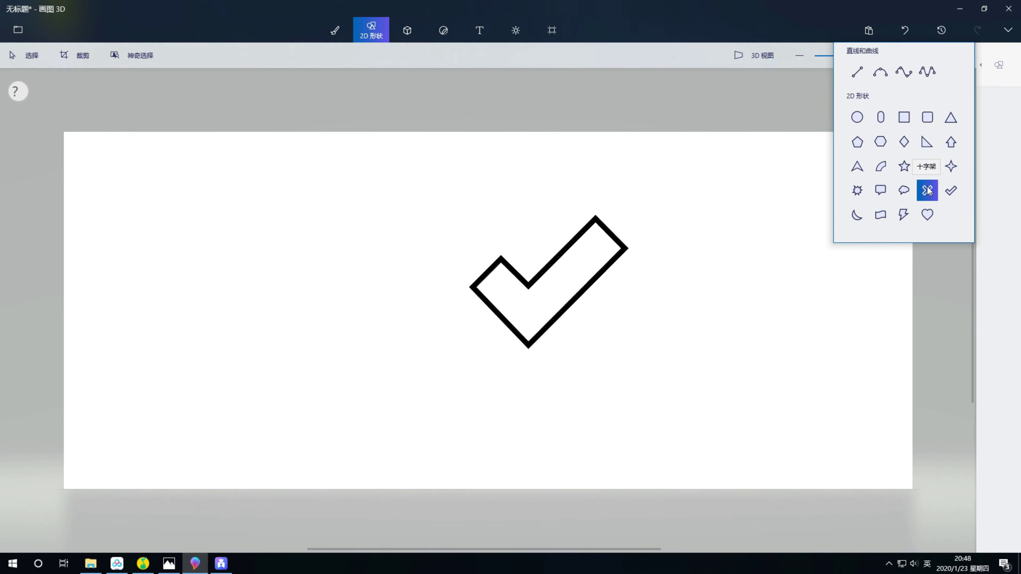
click(450, 235)
click(552, 29)
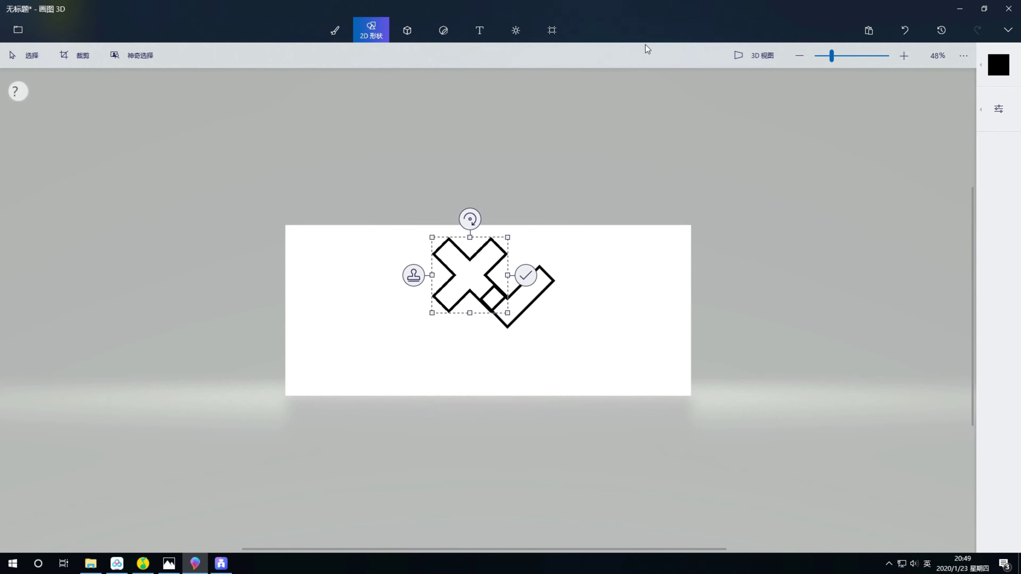
click(371, 29)
click(454, 228)
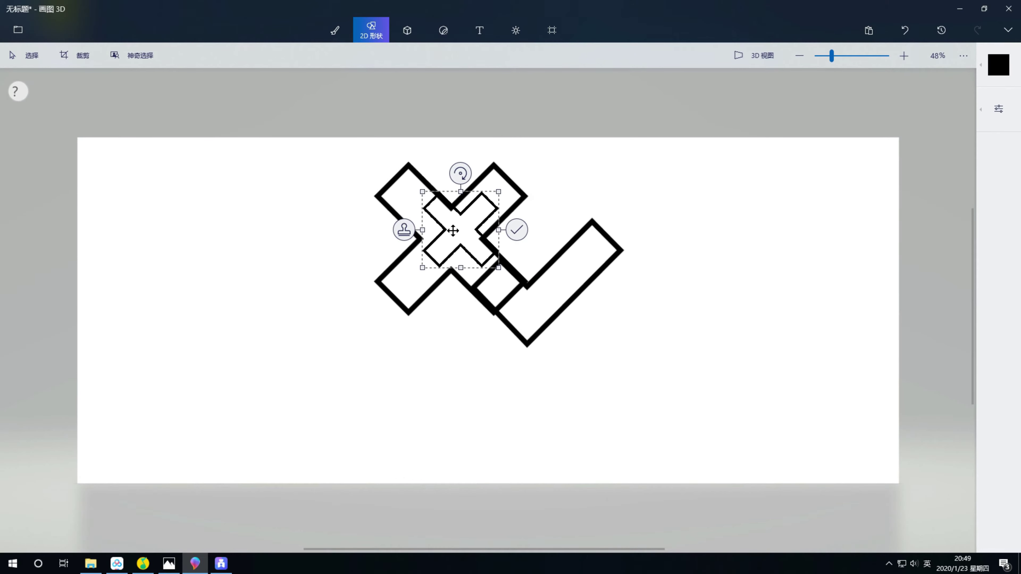
drag(453, 228, 442, 242)
click(522, 315)
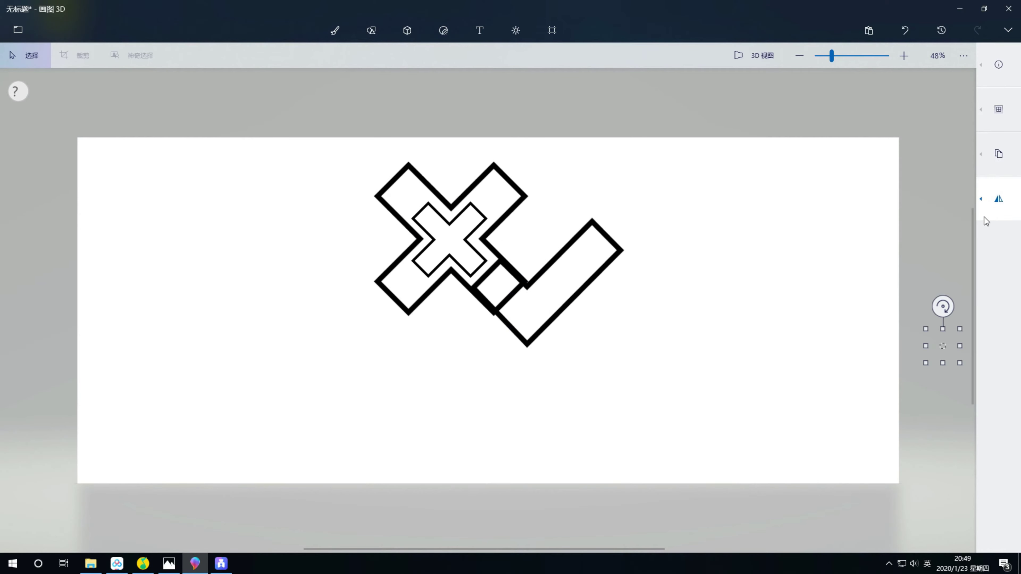
Step: Draw a new, enlarged thin checkmark below the crosses
click(953, 211)
click(371, 30)
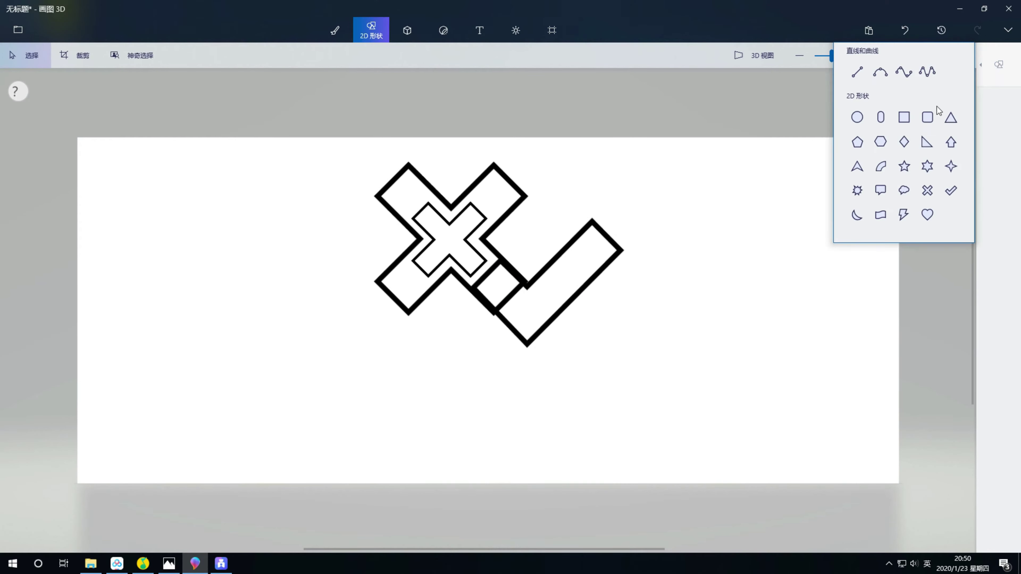
click(951, 190)
click(412, 362)
mouse_move(449, 400)
mouse_down()
mouse_move(479, 427)
mouse_move(483, 388)
mouse_up()
click(485, 419)
Step: Place another X over the thin checkmark and undo an accidental move
click(998, 64)
click(927, 190)
click(575, 237)
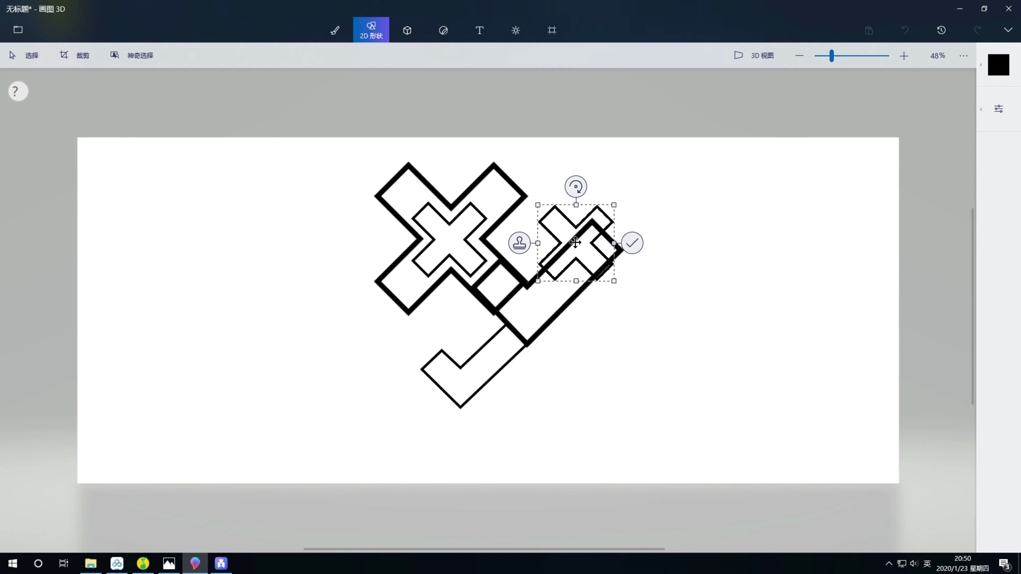
mouse_move(576, 237)
mouse_down()
mouse_move(440, 333)
mouse_move(449, 326)
mouse_up()
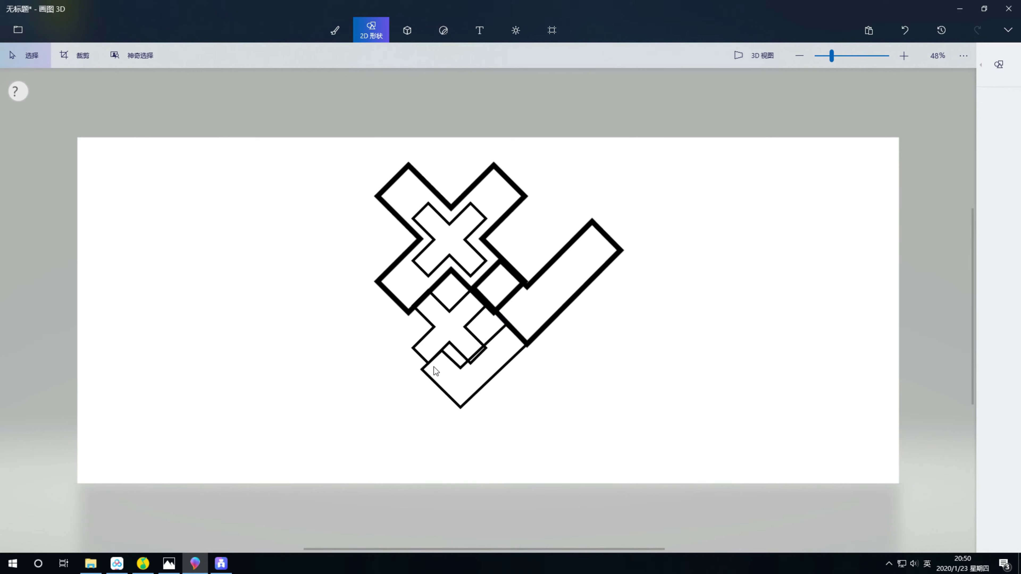
mouse_move(492, 353)
mouse_down()
mouse_move(499, 378)
mouse_move(488, 358)
mouse_up()
click(904, 30)
Step: Draw an outlined circle at the big checkmark's upper end and a small checkmark beside it
click(999, 64)
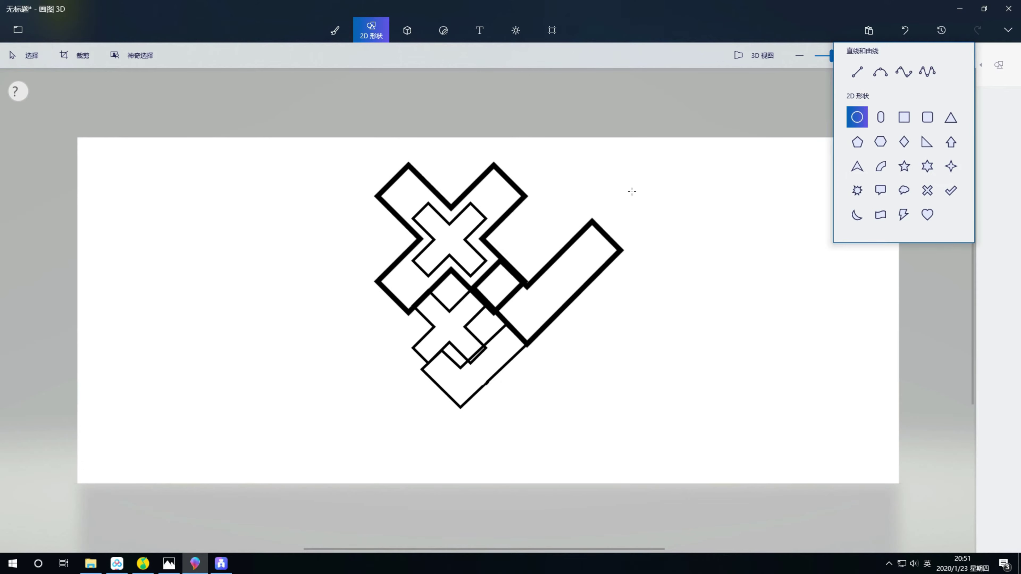
drag(596, 171, 671, 245)
click(690, 208)
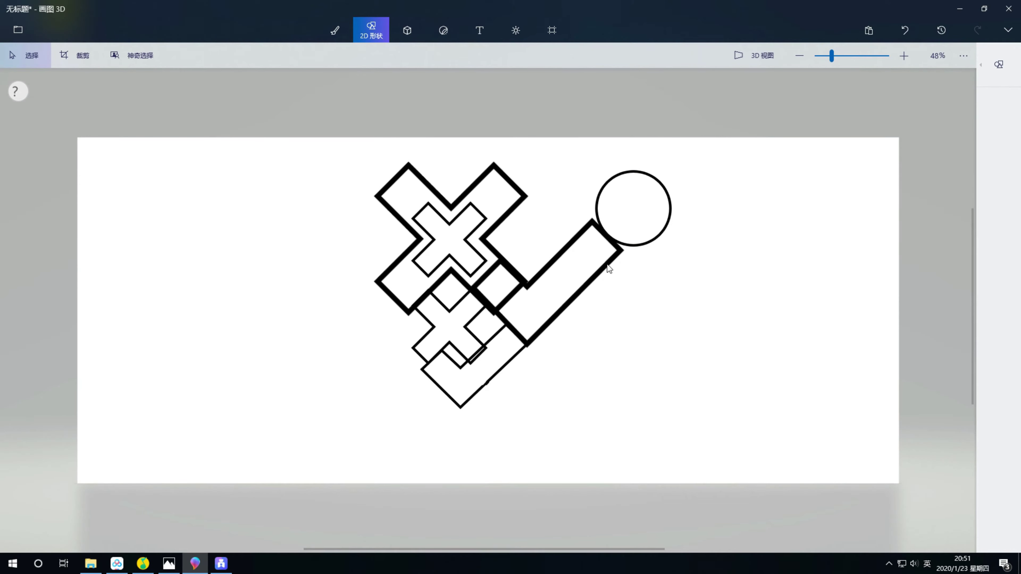
click(999, 65)
click(951, 190)
drag(609, 231, 683, 293)
click(548, 336)
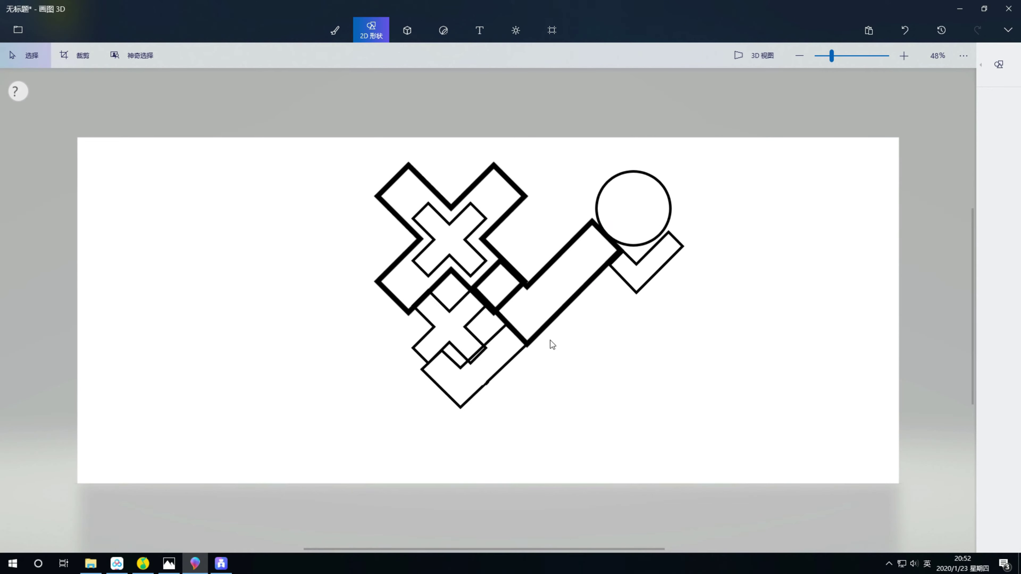
Step: Add an enlarged, rotated checkmark below the big one, plus a stamped copy left of the crosses
click(999, 64)
click(951, 189)
drag(512, 307, 590, 378)
mouse_move(551, 287)
mouse_down()
mouse_move(651, 433)
mouse_move(548, 229)
mouse_up()
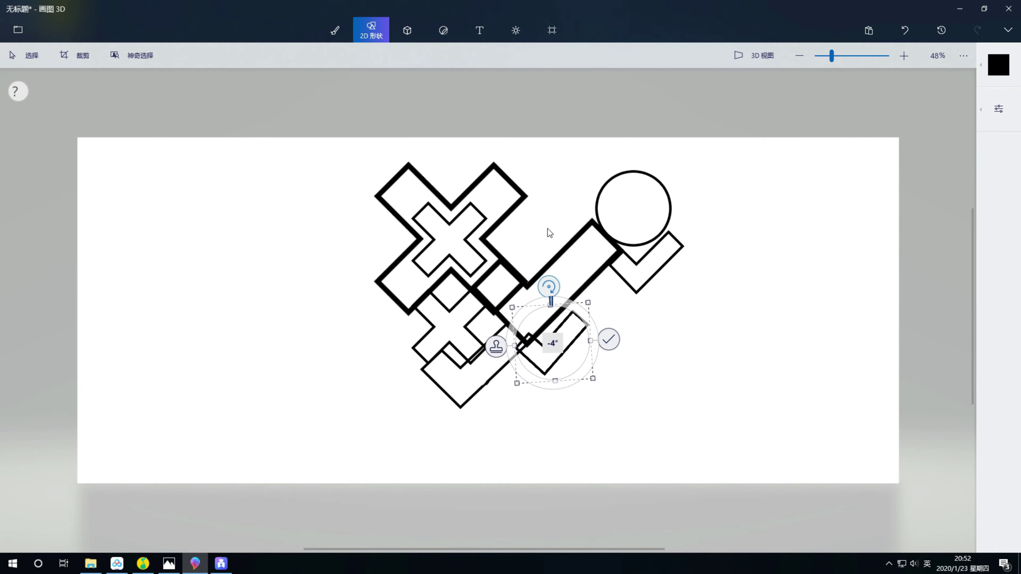
drag(592, 378, 680, 456)
mouse_move(586, 283)
mouse_down()
mouse_move(643, 243)
mouse_move(591, 233)
mouse_up()
click(592, 473)
drag(590, 378, 320, 356)
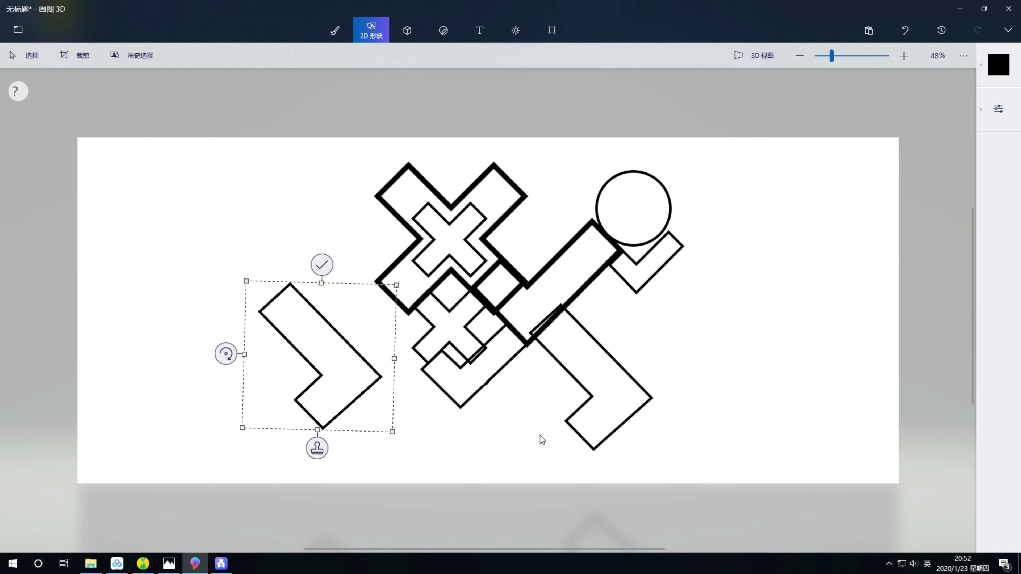
click(540, 435)
drag(515, 287, 672, 482)
Step: Draw a slightly tilted X left of the crosses and a circle at the canvas top
click(999, 65)
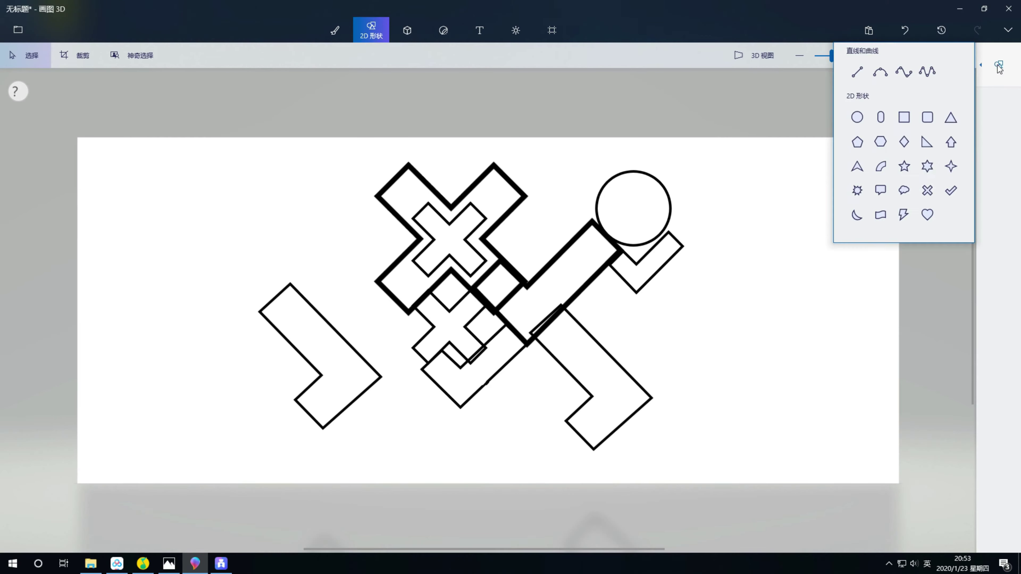
drag(275, 285, 110, 413)
drag(192, 350, 293, 270)
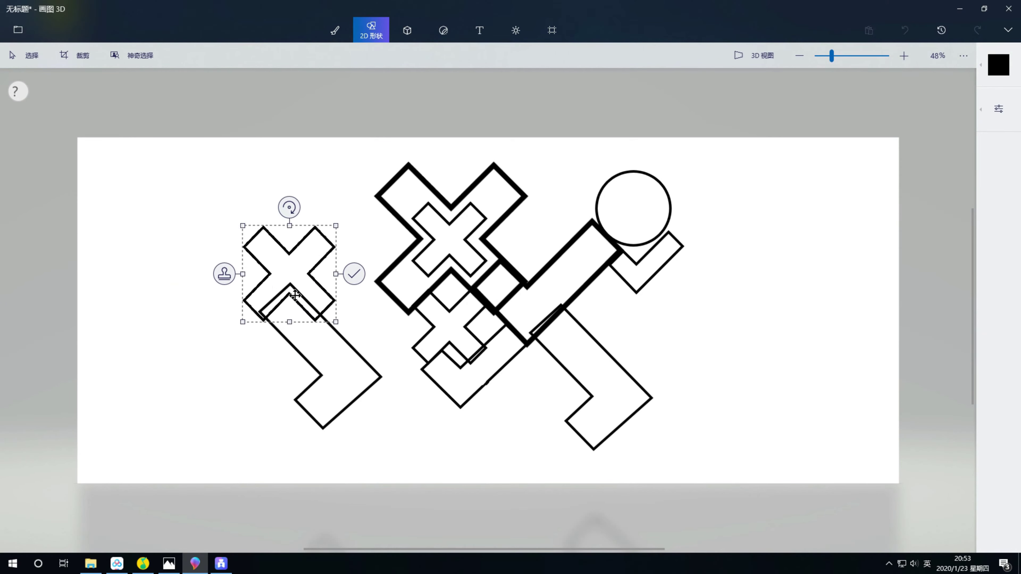
drag(287, 204, 318, 185)
drag(324, 229, 419, 289)
click(373, 249)
mouse_move(385, 254)
mouse_down()
mouse_move(353, 175)
mouse_move(533, 157)
mouse_up()
click(586, 159)
Step: Zoom the canvas out to 10% to see the whole drawing
click(552, 30)
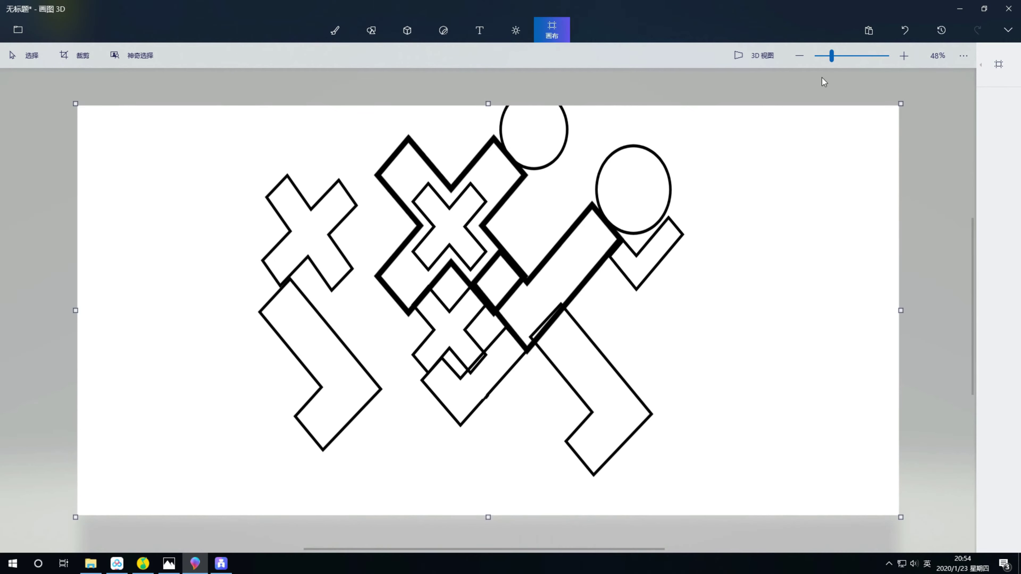
click(822, 57)
drag(292, 211, 218, 171)
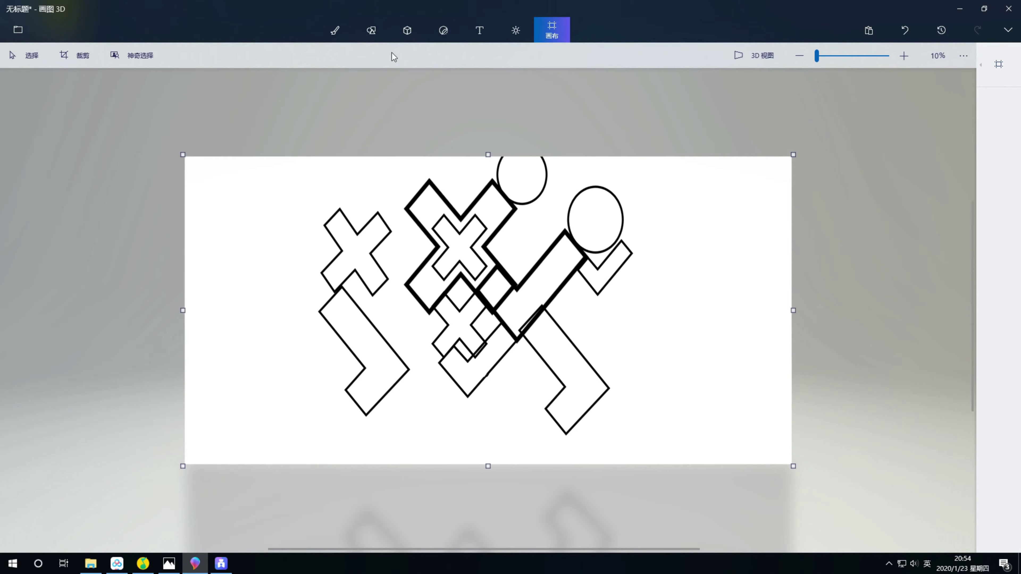
click(371, 30)
Step: Draw a thin X at the far left and an enlarged X at the lower right
drag(256, 228, 336, 312)
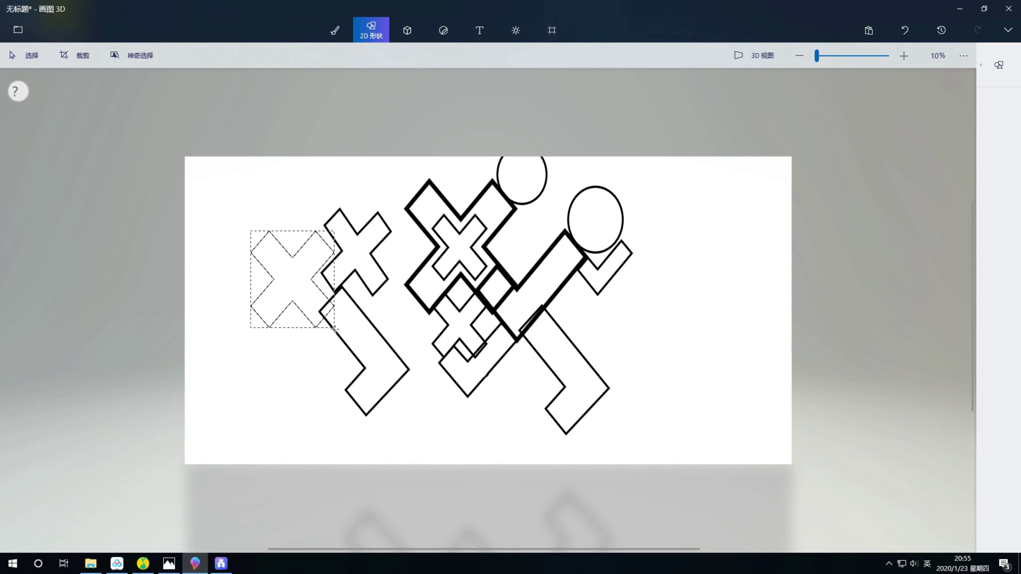
click(233, 275)
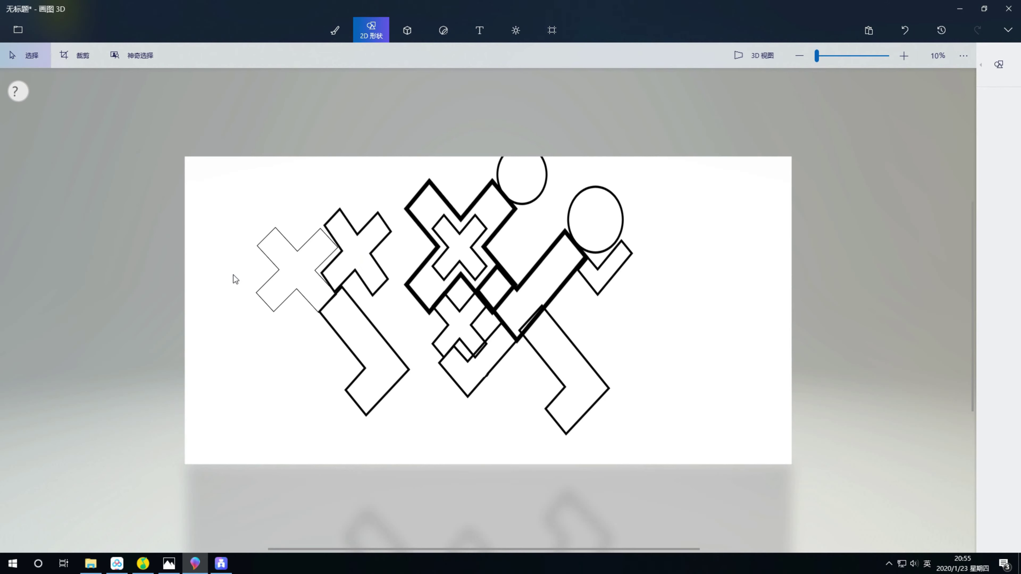
drag(591, 374, 691, 361)
click(371, 29)
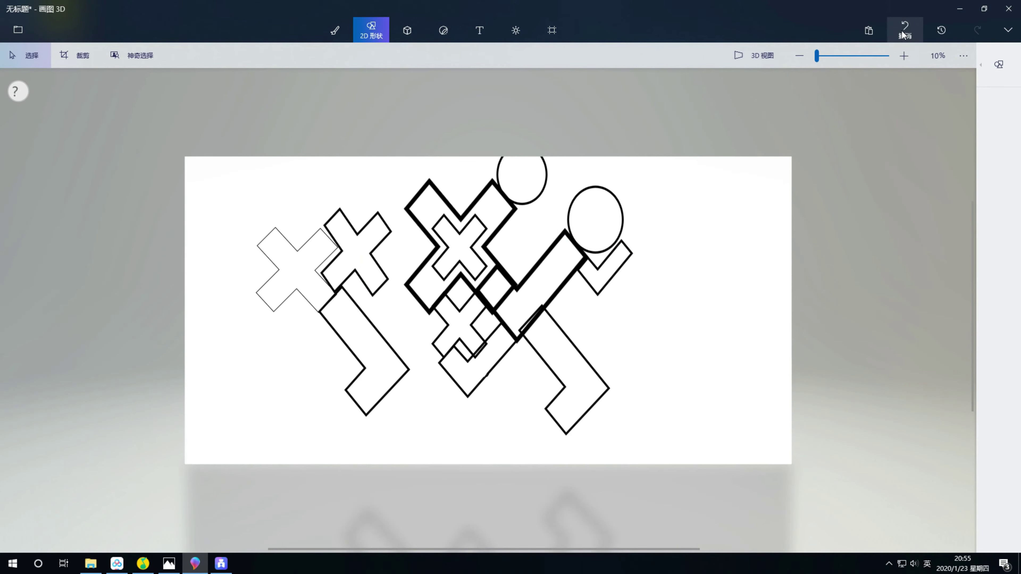
click(927, 166)
click(697, 282)
drag(715, 299, 786, 376)
drag(742, 344, 666, 382)
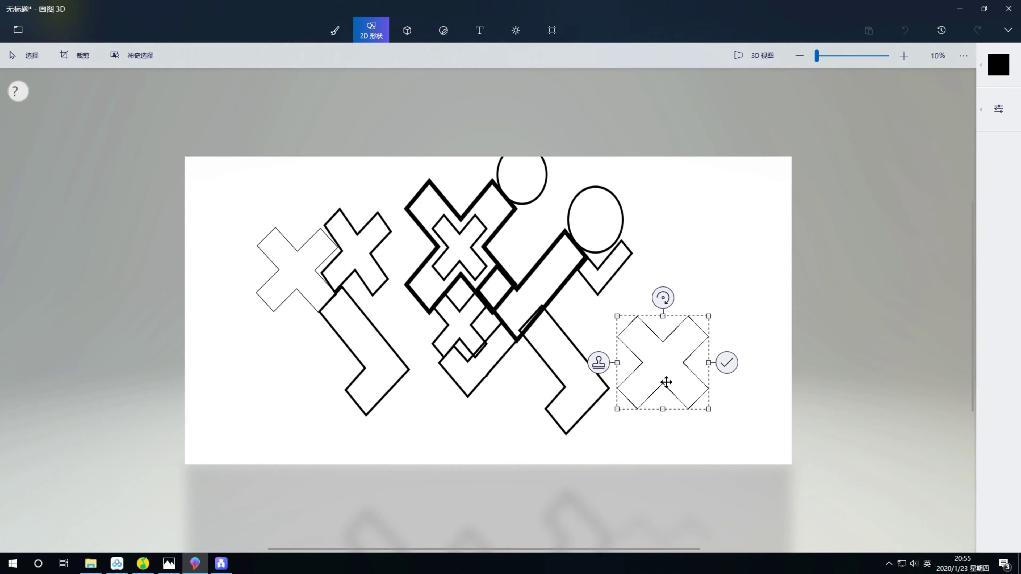
click(724, 365)
Step: Draw a checkmark and move it down under the lower-right X
click(999, 65)
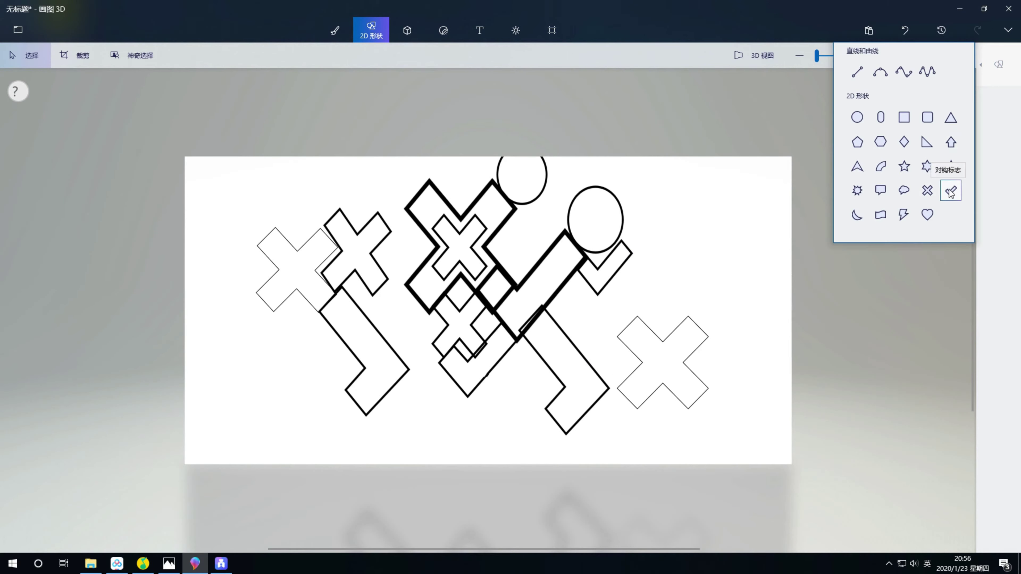
click(948, 192)
drag(678, 274, 777, 376)
drag(726, 328, 628, 434)
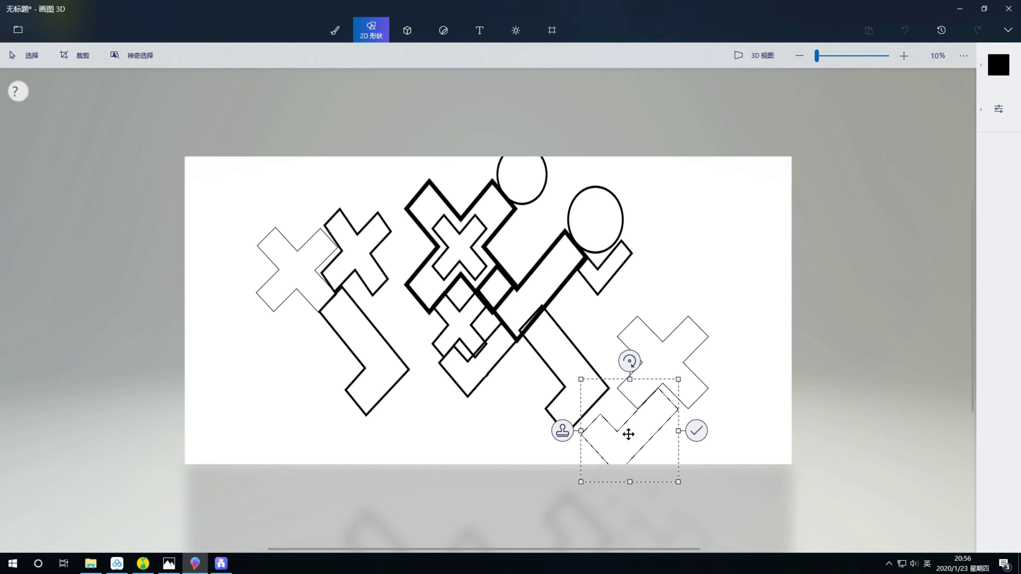
click(699, 428)
Step: Add a blue 3D sphere on the top circle and a dark-red sphere in the outlined circle
click(999, 65)
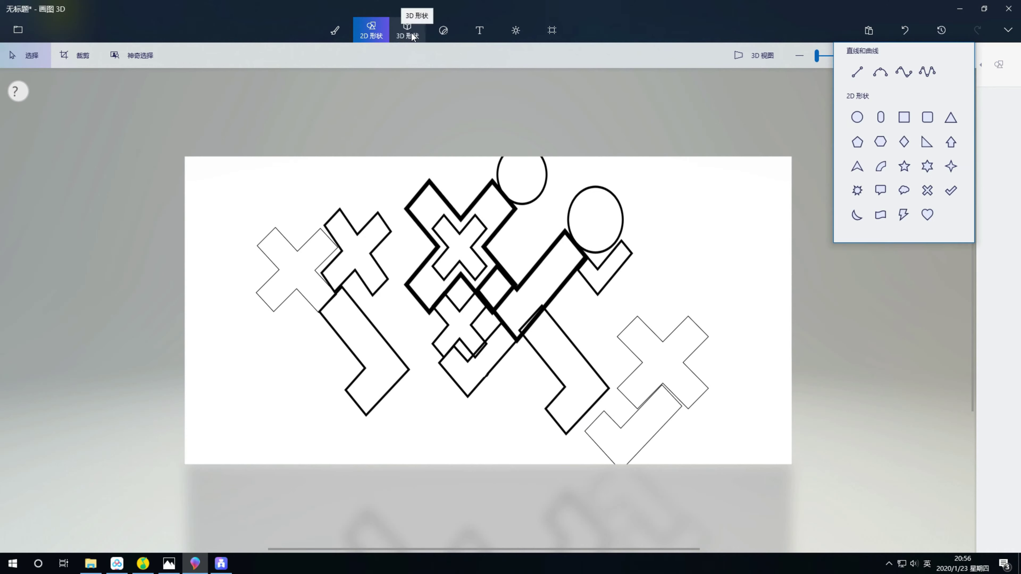
click(407, 30)
click(857, 109)
click(531, 189)
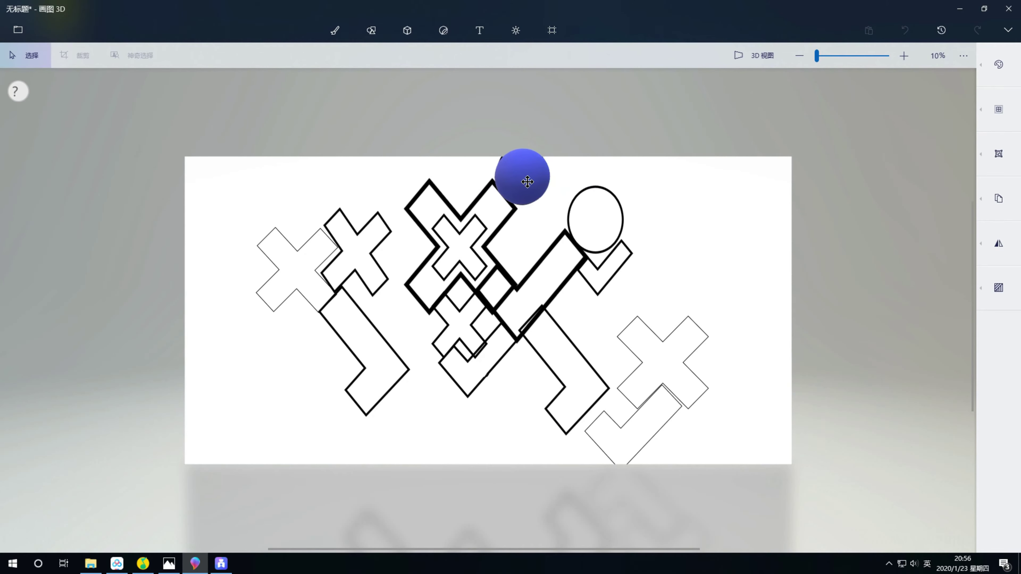
click(999, 109)
click(935, 170)
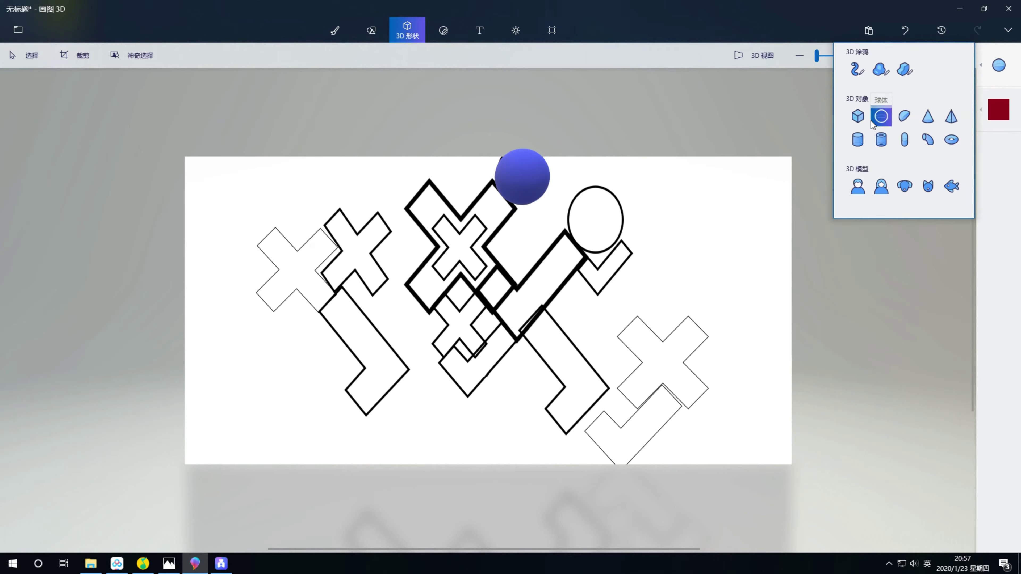
click(594, 219)
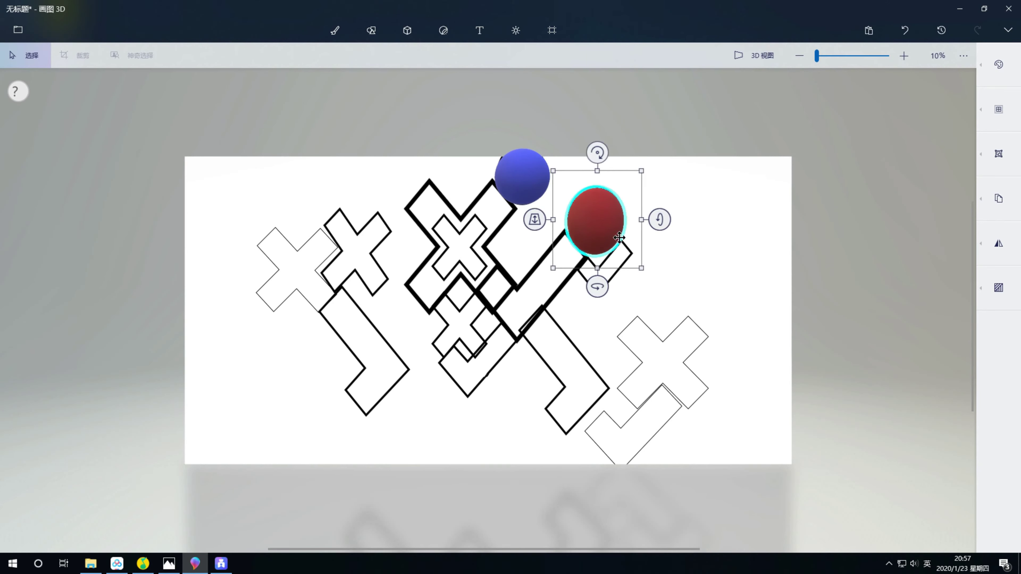
click(695, 245)
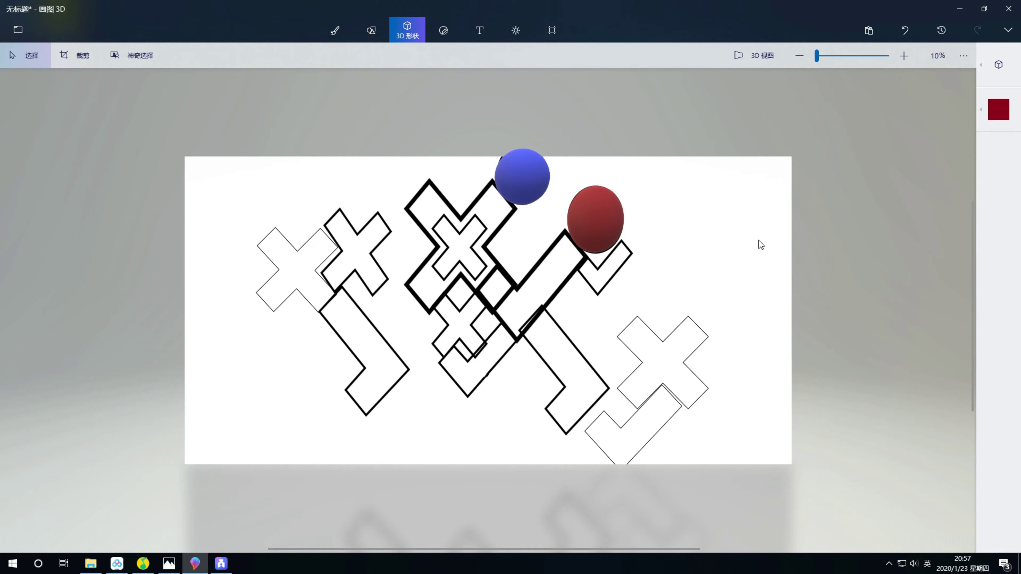
Step: Draw a dark-red cylinder, tilted and enlarged into a torso over the central crosses
click(999, 65)
click(857, 139)
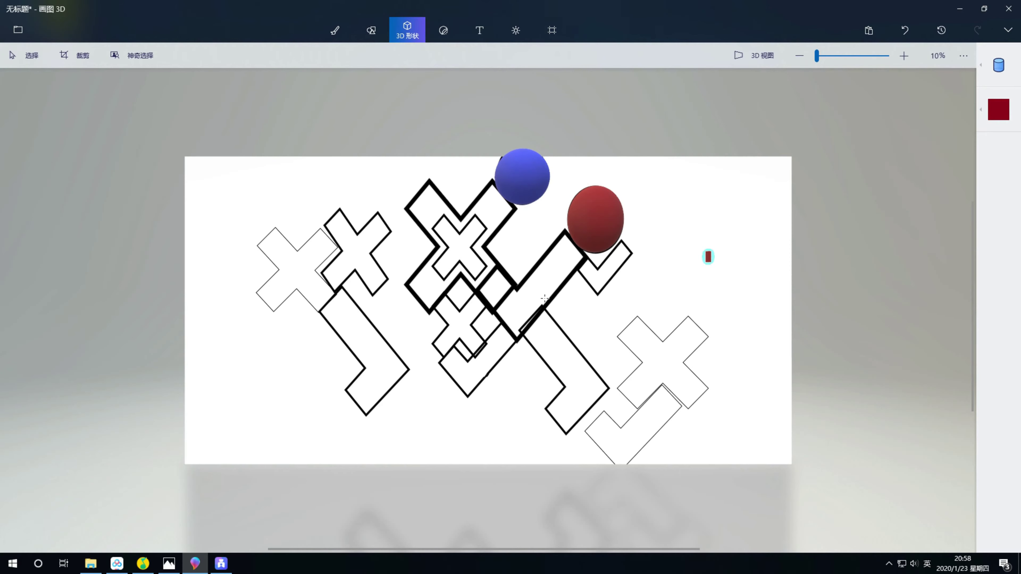
drag(707, 254, 720, 339)
mouse_move(715, 294)
mouse_down()
mouse_move(530, 296)
mouse_move(491, 334)
mouse_up()
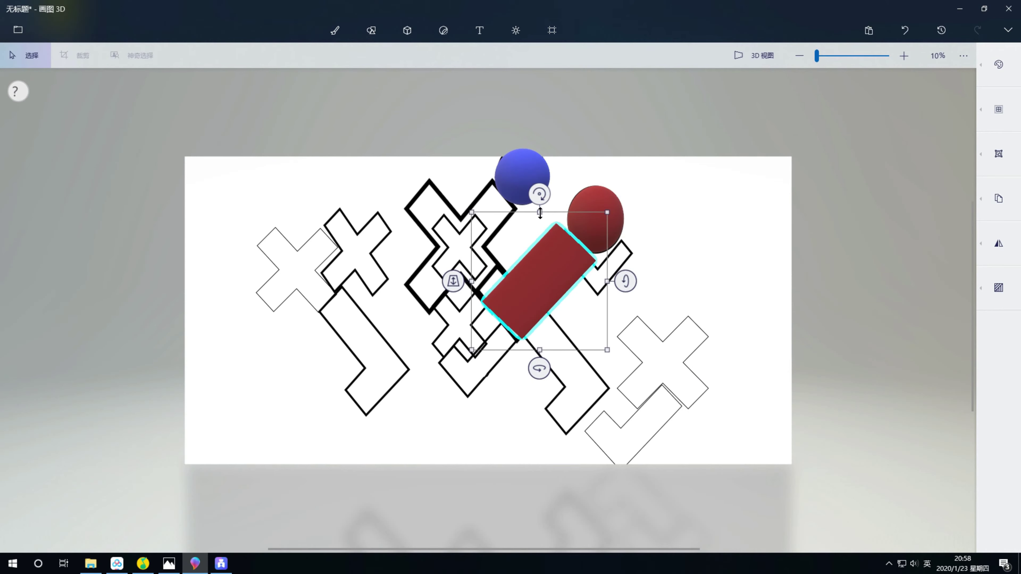
drag(607, 220, 612, 215)
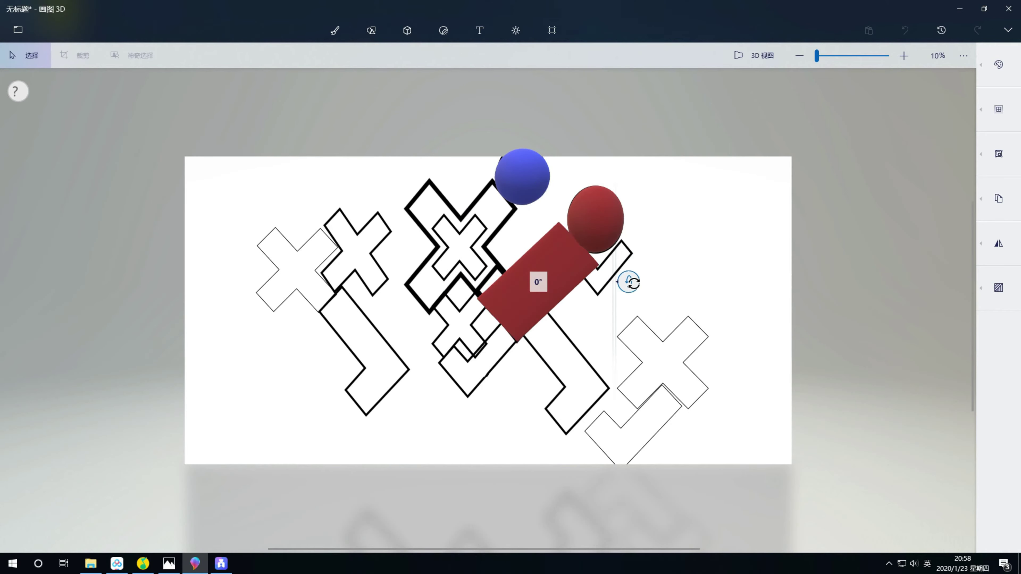
click(679, 289)
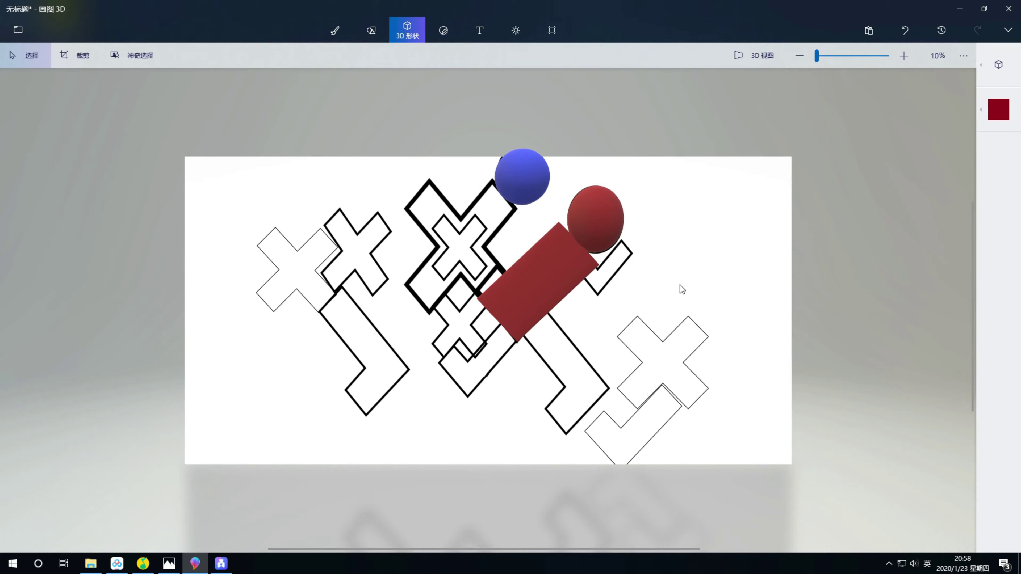
click(999, 107)
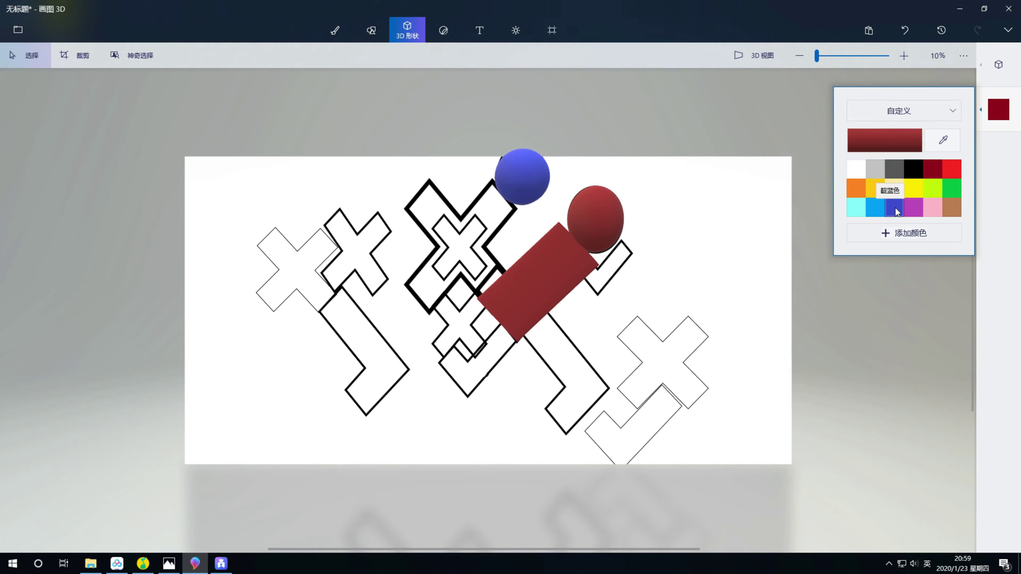
Step: Create an indigo blue cylinder below the torso and lengthen it into a leg
click(533, 333)
drag(533, 335, 643, 522)
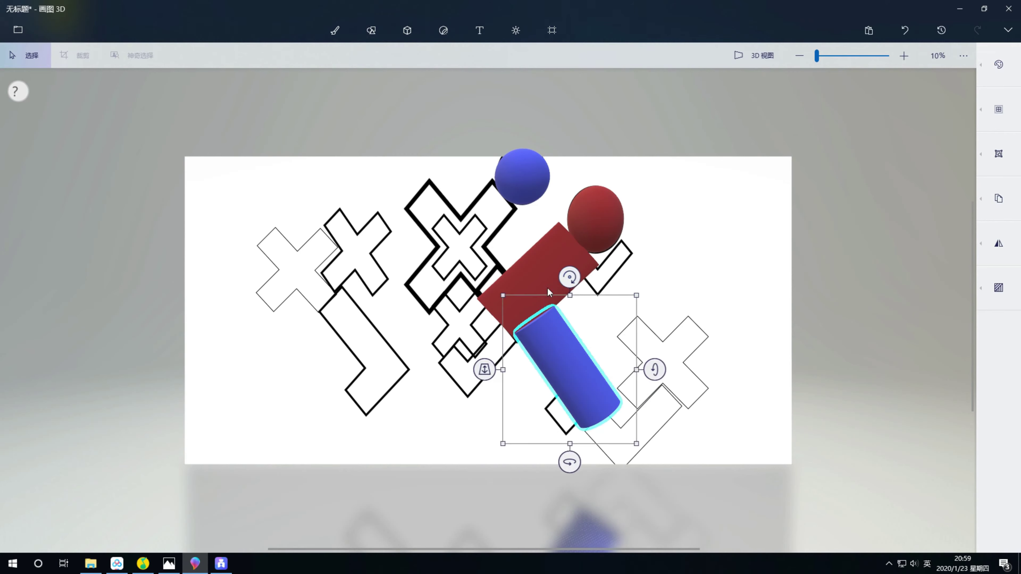
drag(485, 369, 485, 358)
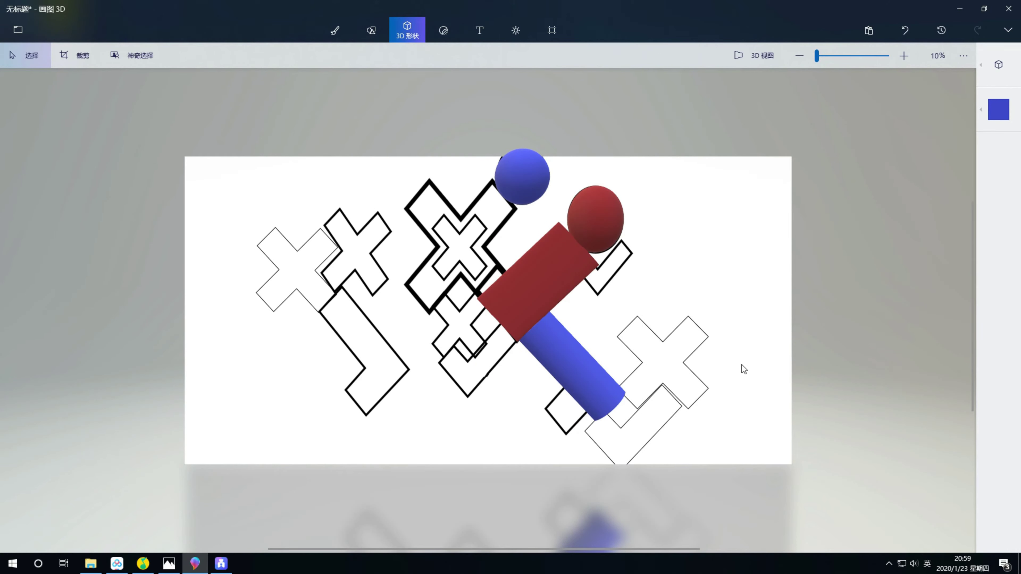
Step: Duplicate the red torso block and shrink the copy into an arm behind the red sphere
click(563, 265)
click(998, 198)
click(918, 210)
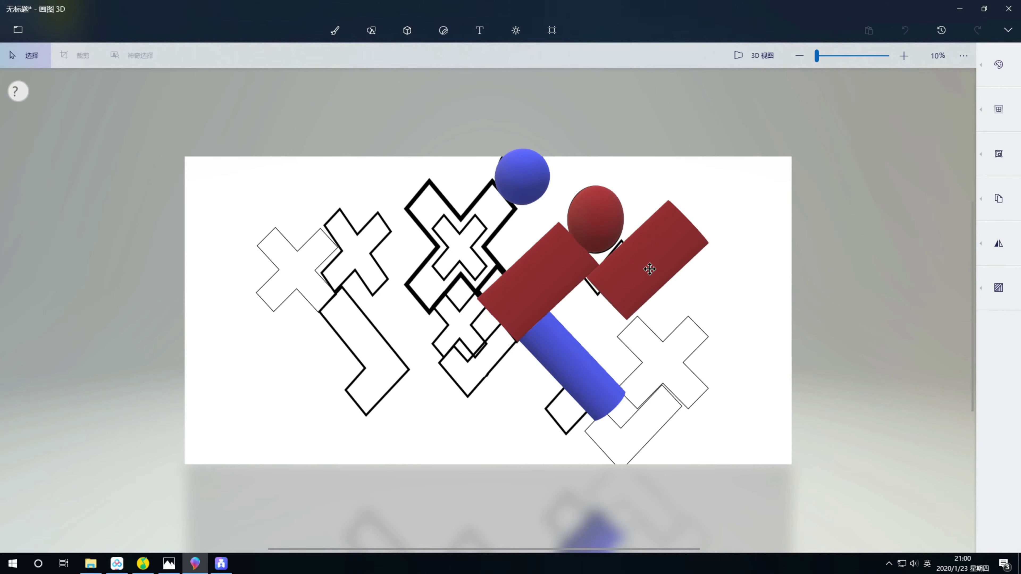
click(649, 269)
drag(571, 336, 559, 322)
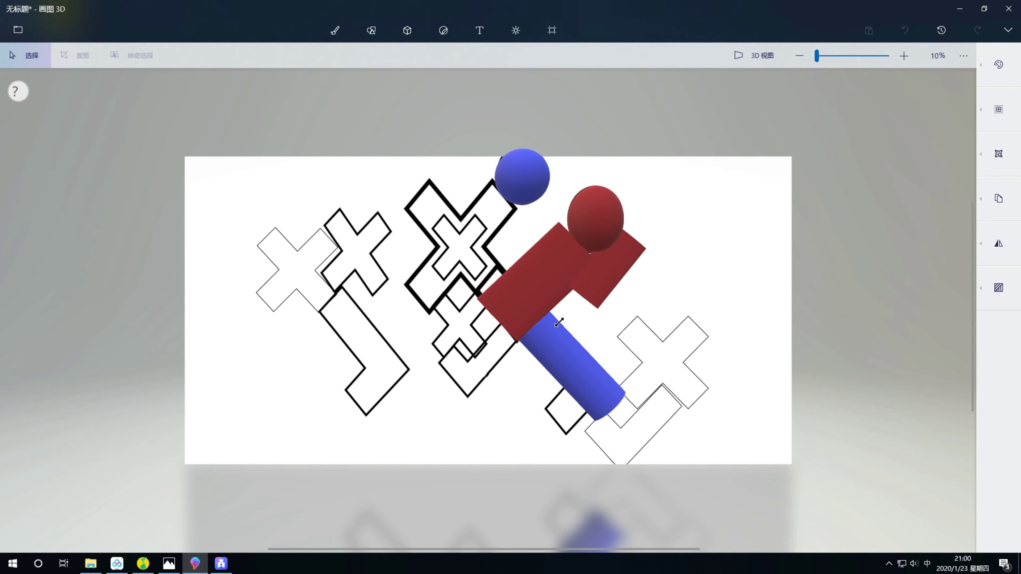
click(762, 297)
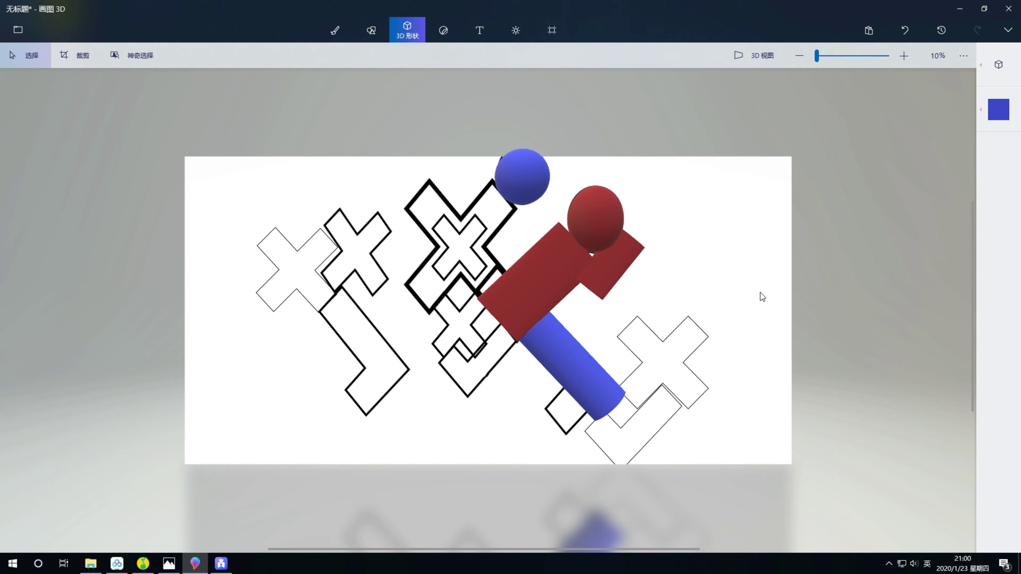
Step: Add a small blue sphere beside the red head
click(633, 224)
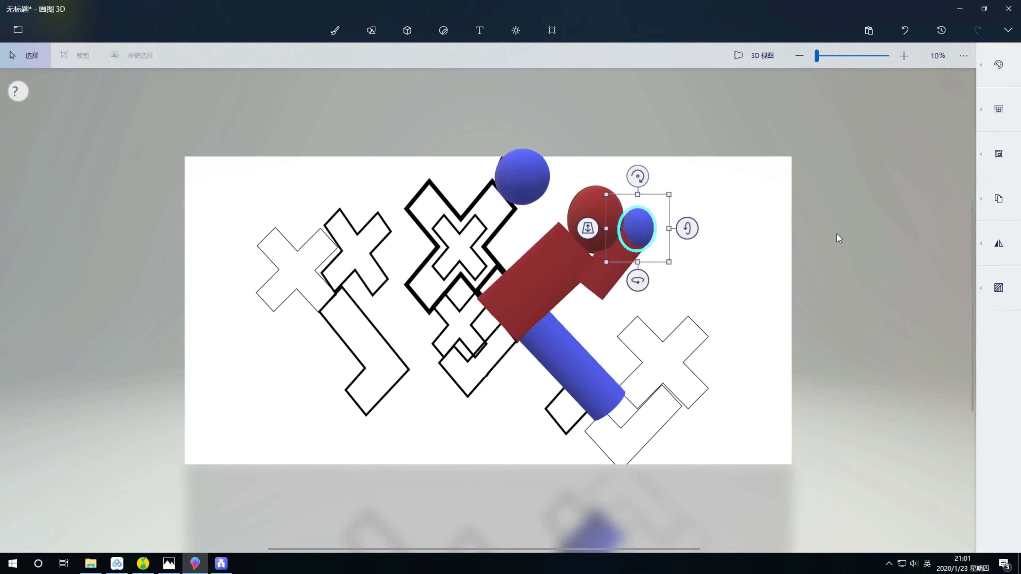
click(787, 247)
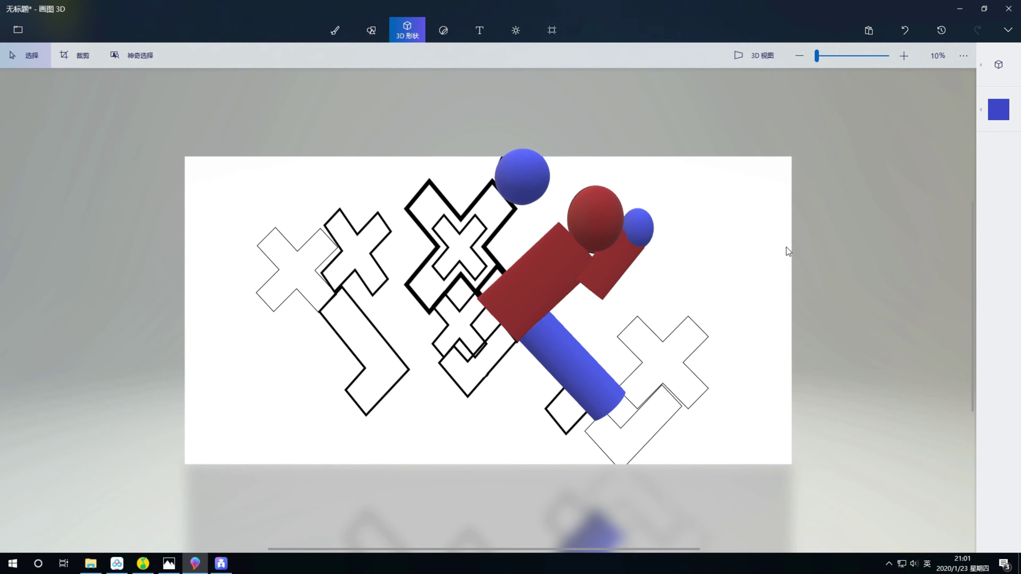
click(578, 352)
Step: Paste copies of the blue cylinder, rotating one and moving it onto the left crosses
ctrl+drag(579, 352, 503, 374)
click(1001, 204)
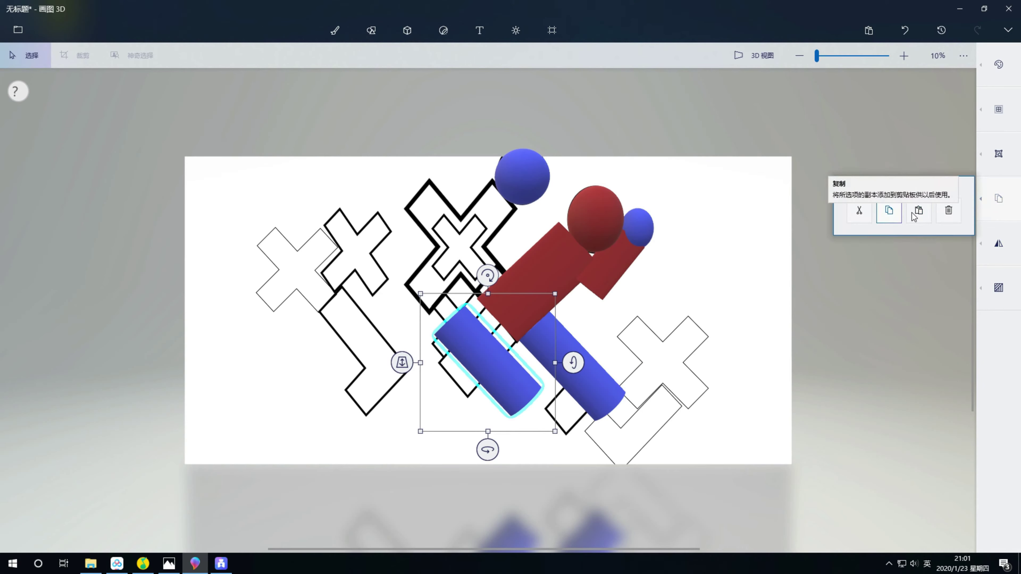
click(918, 212)
mouse_move(534, 306)
mouse_down()
mouse_move(592, 219)
mouse_move(509, 299)
mouse_up()
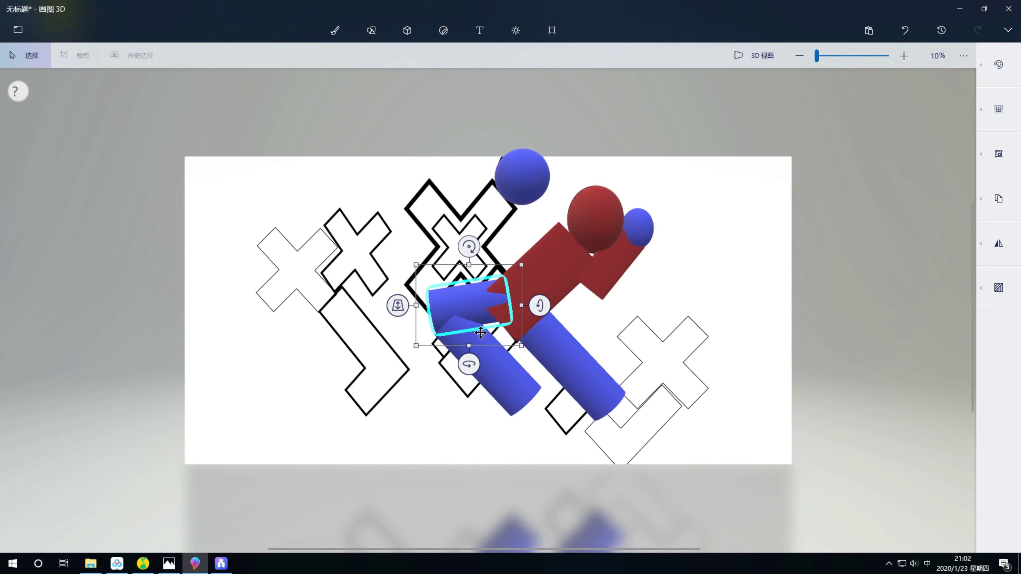
drag(540, 305, 506, 274)
mouse_move(490, 354)
mouse_down()
mouse_move(400, 228)
mouse_move(365, 318)
mouse_up()
Step: Shift the middle blue cylinder up-left as a second thigh
click(488, 362)
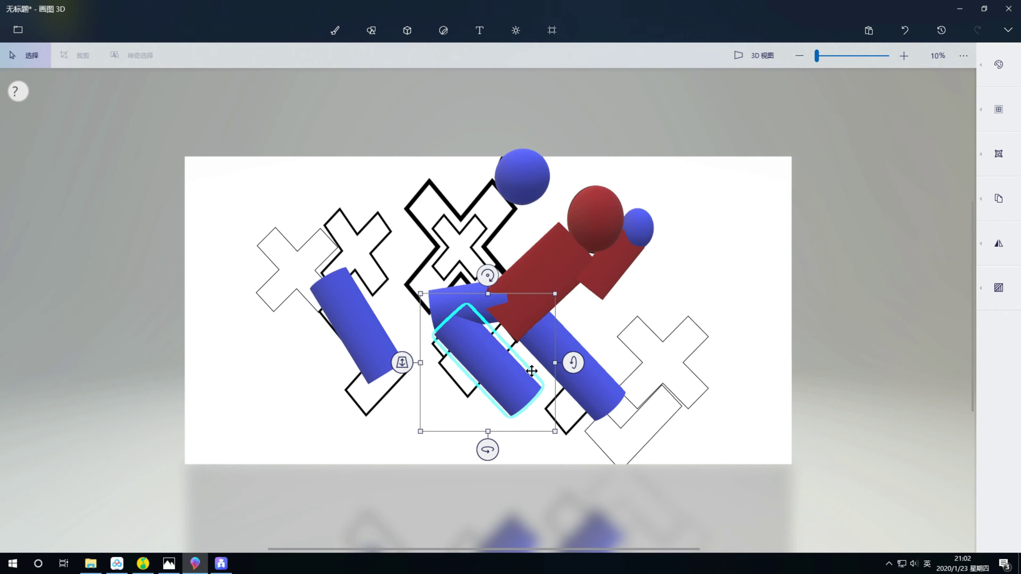
mouse_move(492, 344)
mouse_down()
mouse_move(475, 339)
mouse_move(485, 354)
mouse_up()
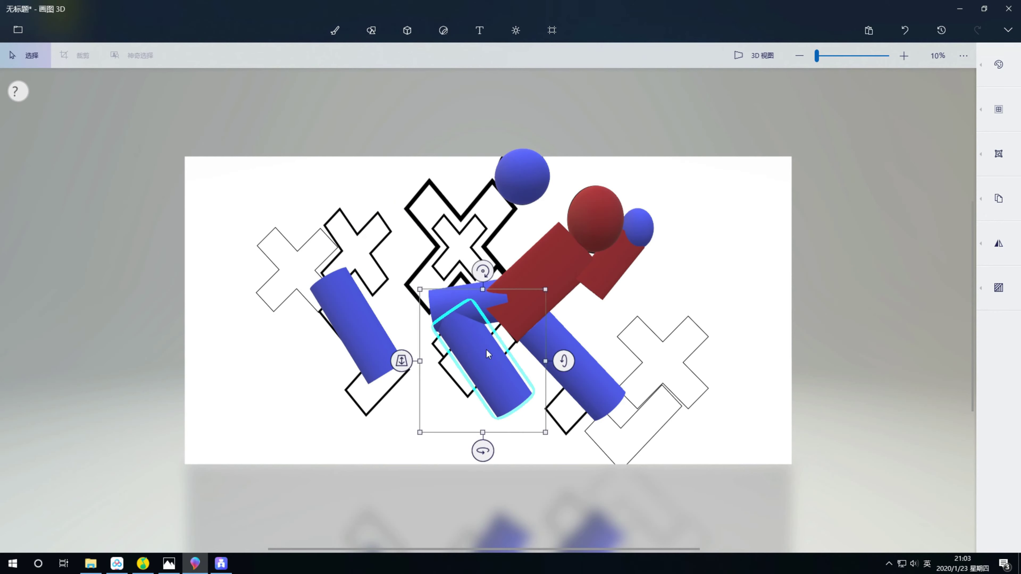
click(626, 444)
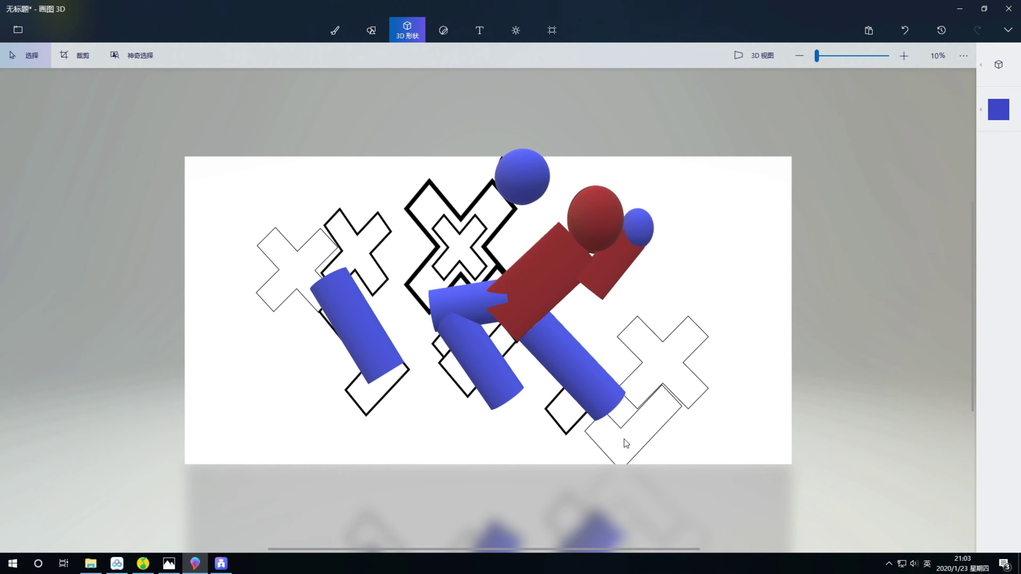
Step: Place a flattened blue hemisphere foot at the end of the first leg
click(999, 65)
click(904, 116)
click(637, 419)
drag(639, 421, 636, 414)
click(627, 411)
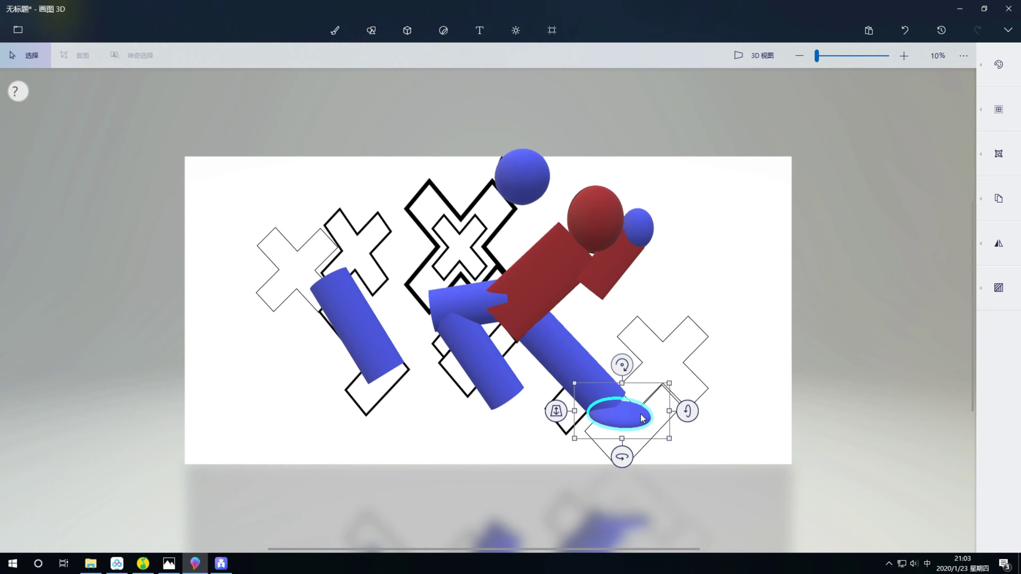
Step: Copy the foot to the second leg's end, then paste another blue cylinder over the right X
click(999, 199)
click(999, 198)
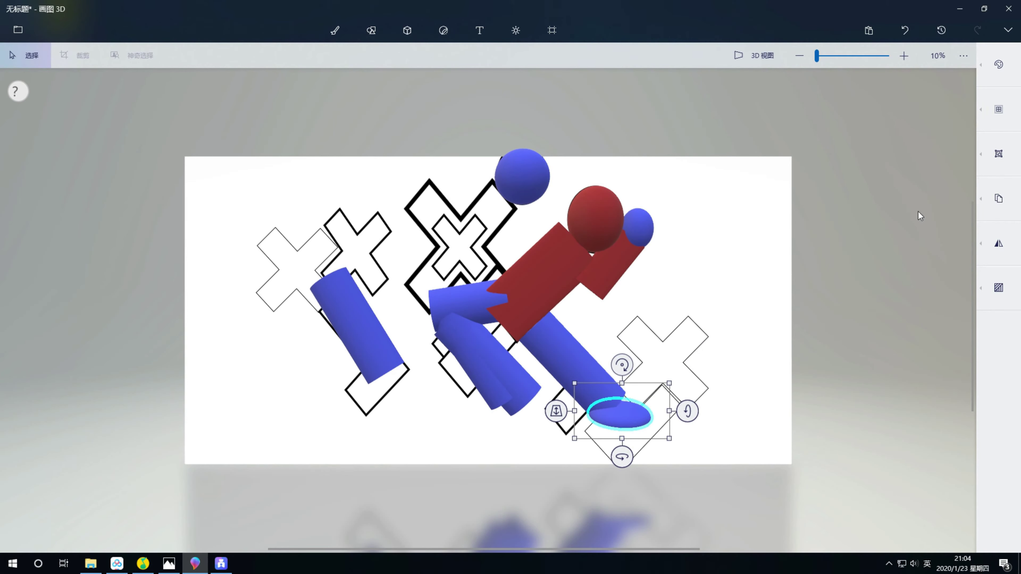
click(919, 215)
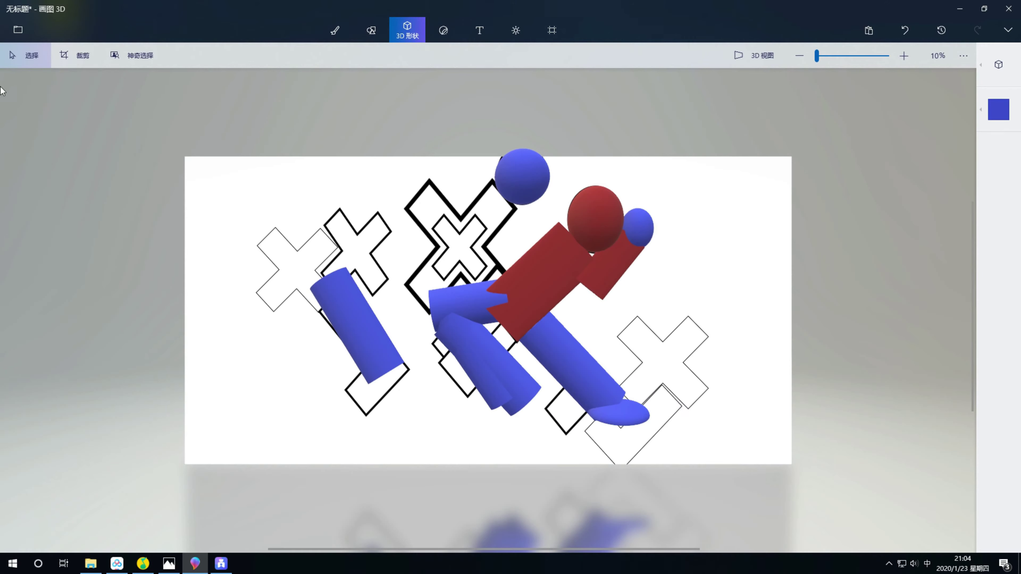
click(619, 412)
click(998, 198)
click(916, 207)
mouse_move(619, 413)
mouse_down()
mouse_move(526, 428)
mouse_move(523, 416)
mouse_up()
drag(511, 359, 514, 358)
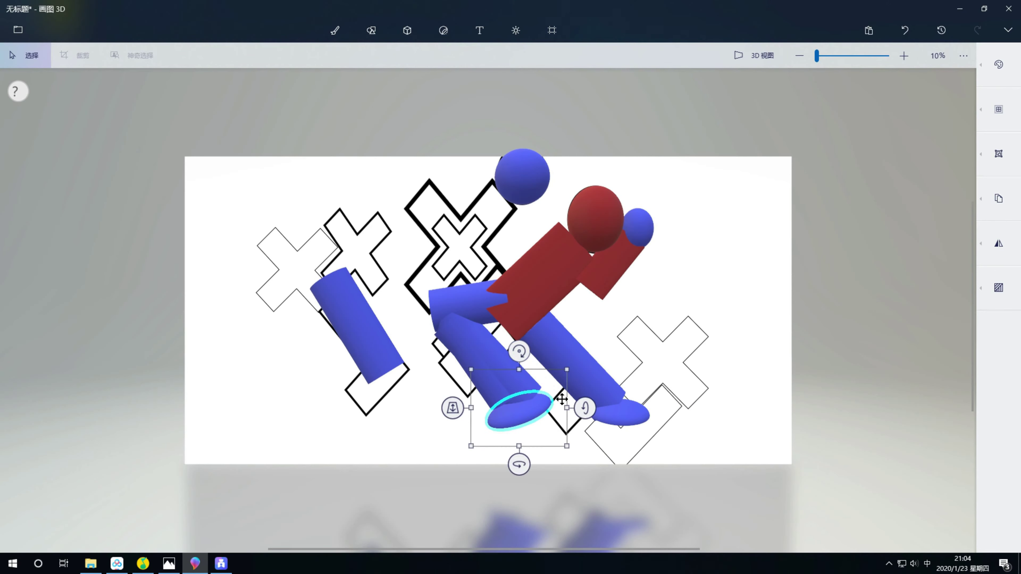
key(ctrl+v)
mouse_move(404, 430)
mouse_down()
mouse_move(437, 461)
mouse_move(670, 351)
mouse_up()
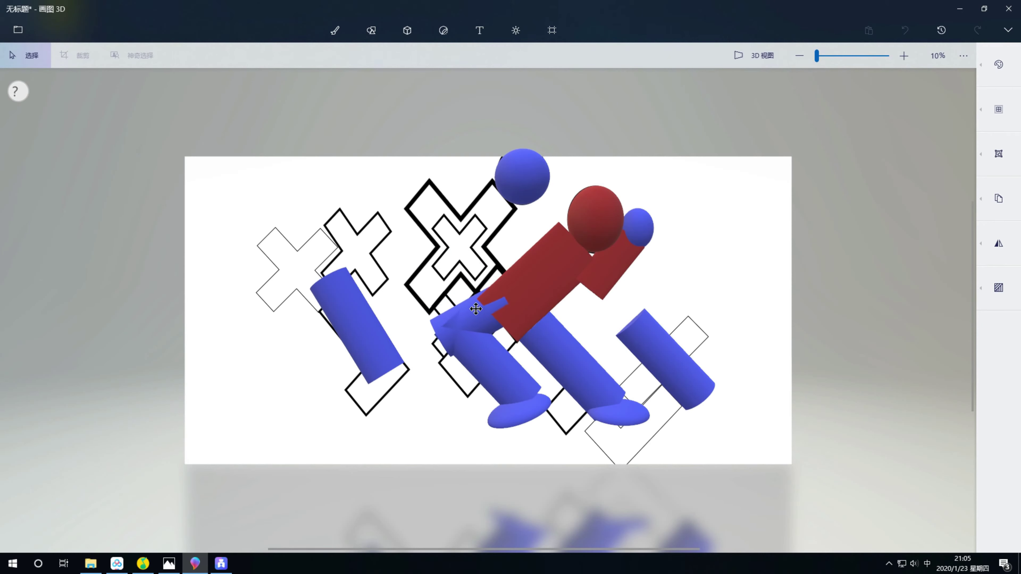
Step: Move the left blue cylinder up to hang from the top blue sphere
click(404, 430)
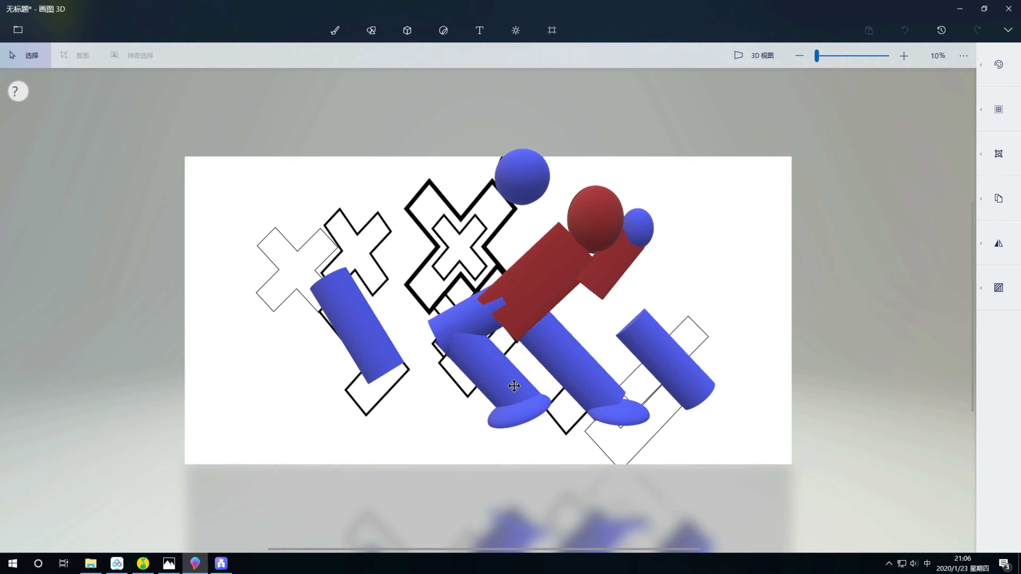
click(356, 326)
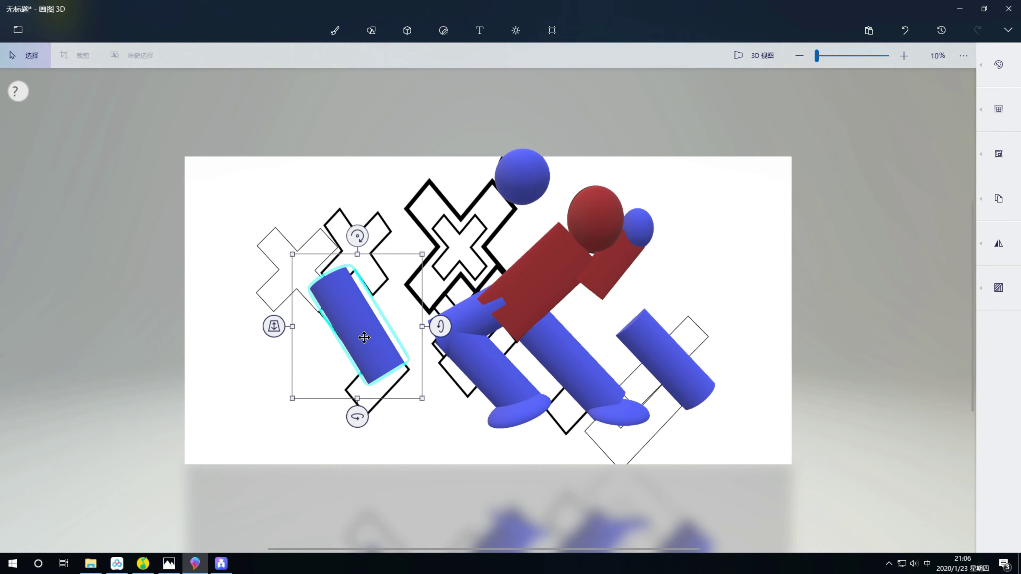
drag(356, 326, 485, 214)
click(386, 192)
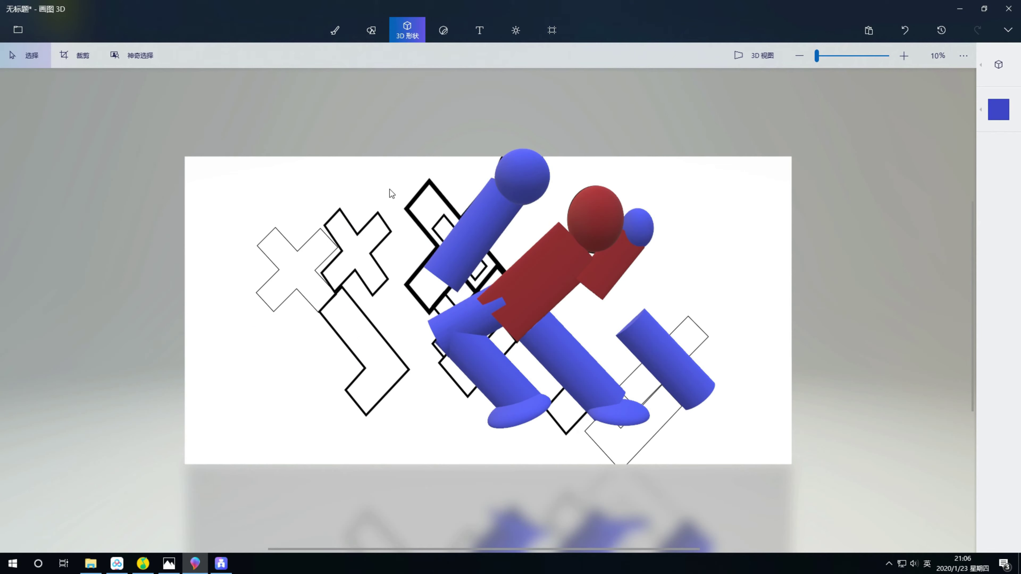
Step: Rotate the right blue cylinder into a bent leg at the left, with the spare foot at its end
click(659, 354)
drag(660, 354, 395, 241)
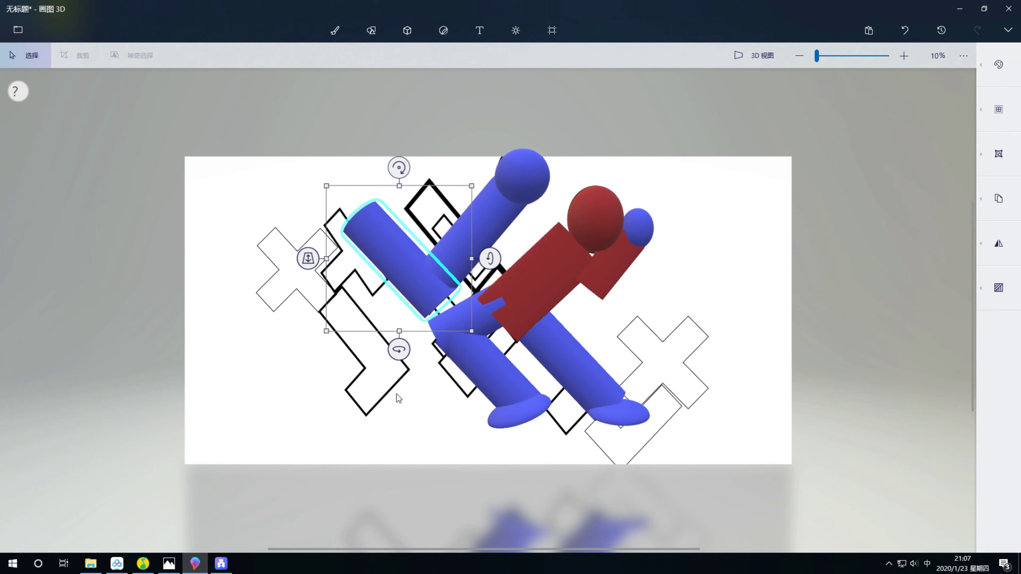
drag(399, 167, 474, 239)
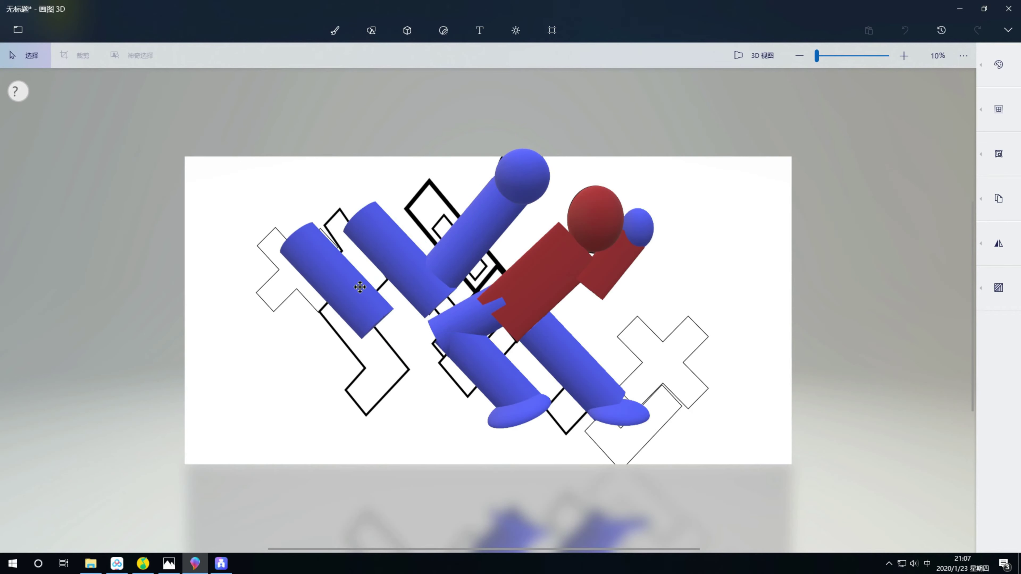
click(519, 408)
drag(555, 406, 341, 318)
click(304, 361)
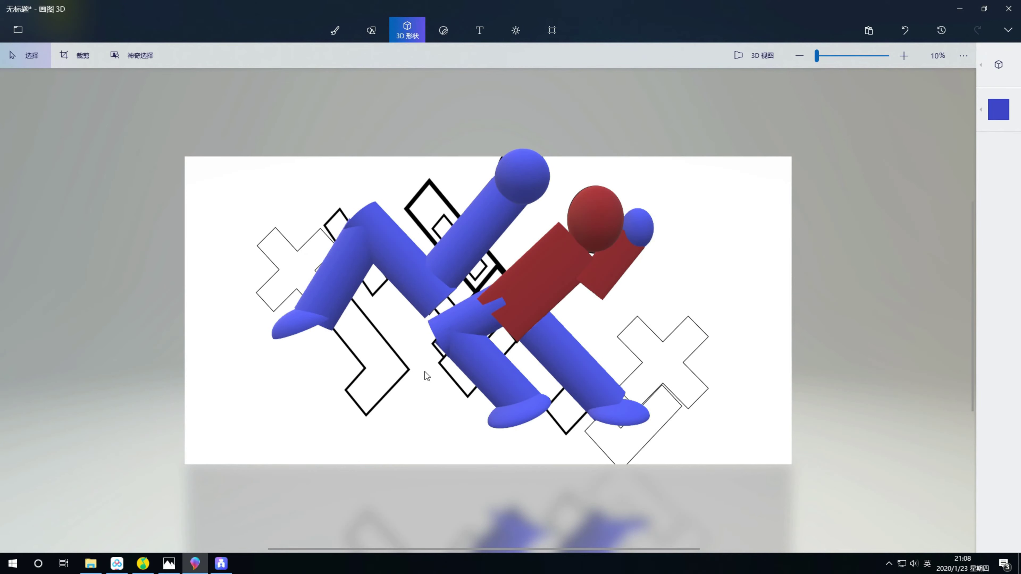
click(557, 252)
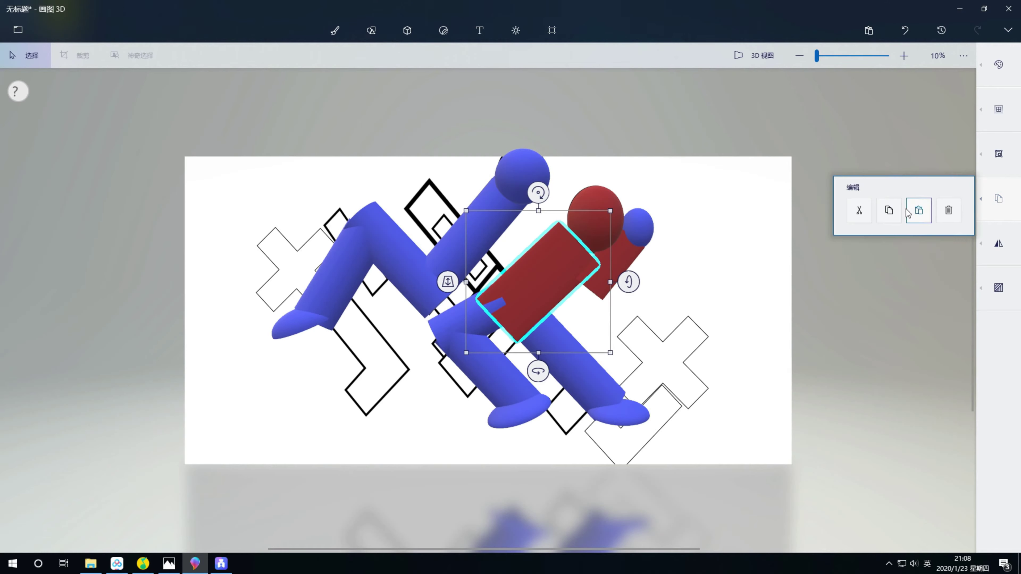
Step: Paste two copies of the red block and arrange them into a bent arm above the blue figure
click(909, 211)
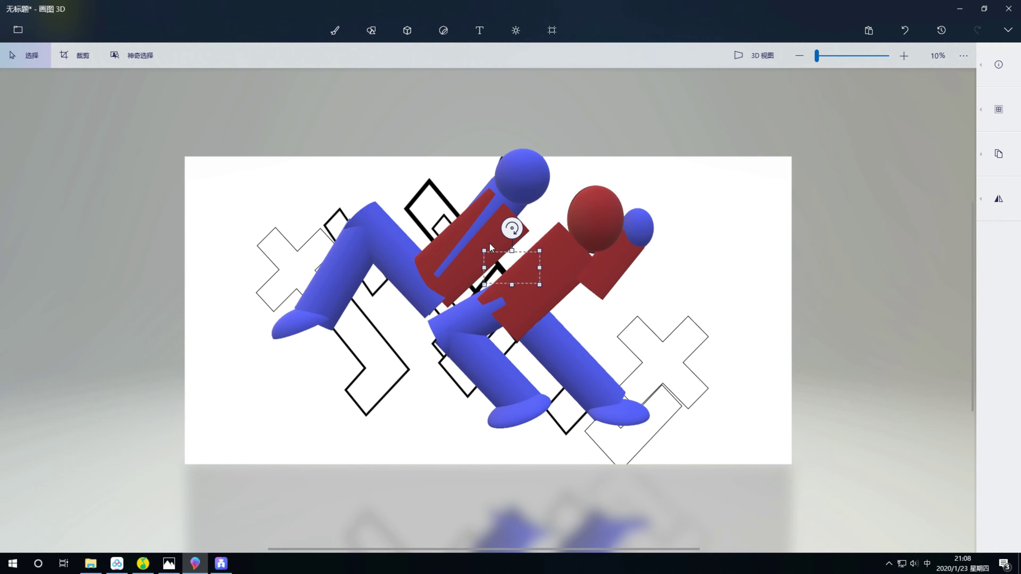
drag(478, 239, 460, 173)
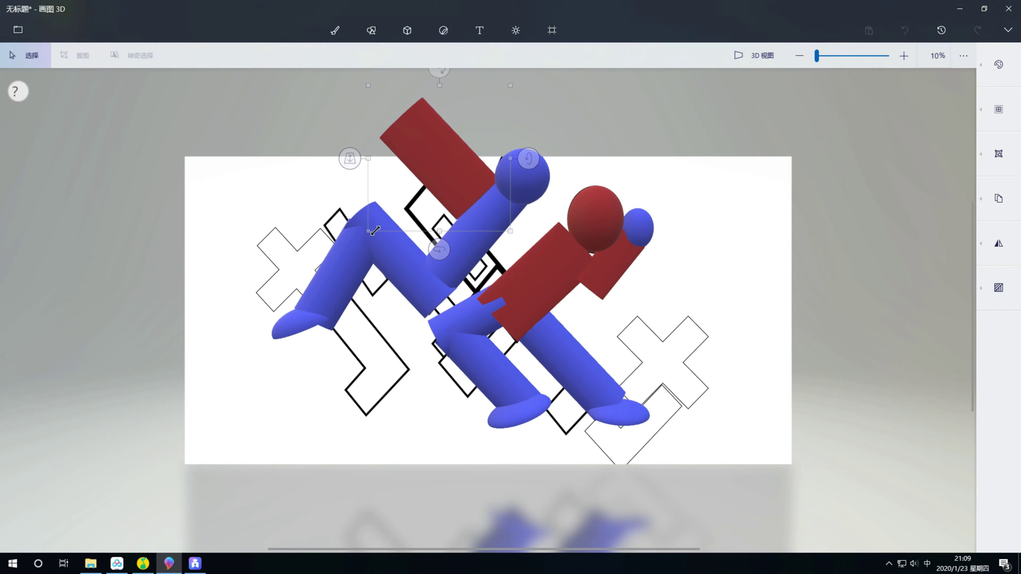
click(449, 170)
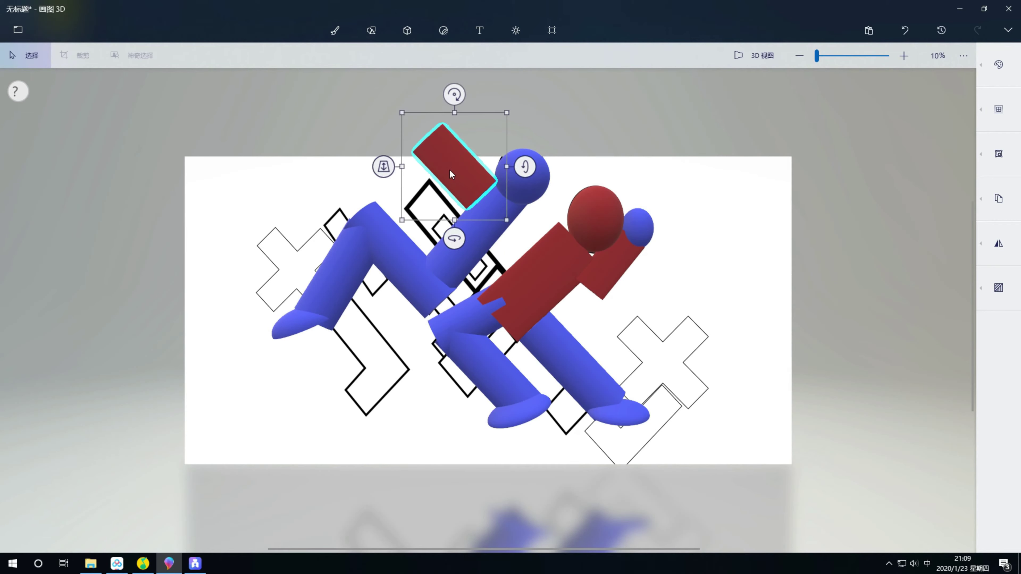
click(999, 198)
click(919, 210)
mouse_move(466, 247)
mouse_down()
mouse_move(496, 116)
mouse_move(489, 138)
mouse_up()
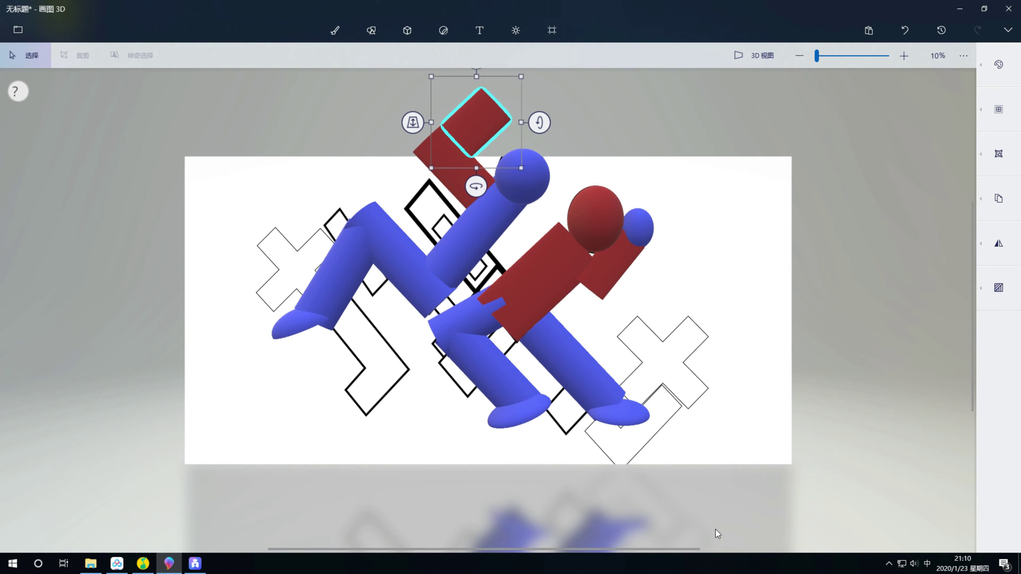
click(409, 122)
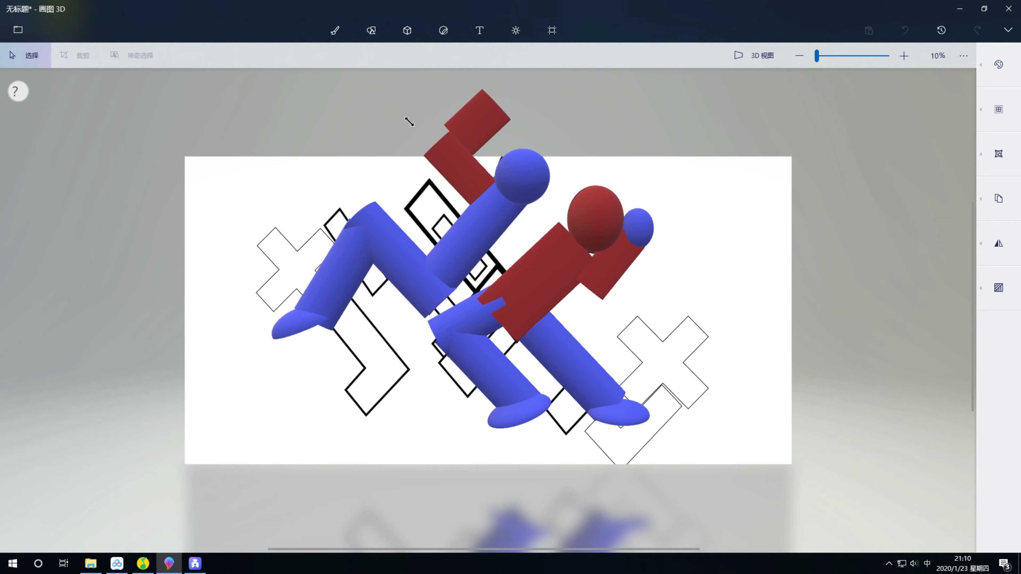
drag(454, 108, 491, 127)
Step: Add a blue ellipsoid hand at the red arm's tip
click(586, 127)
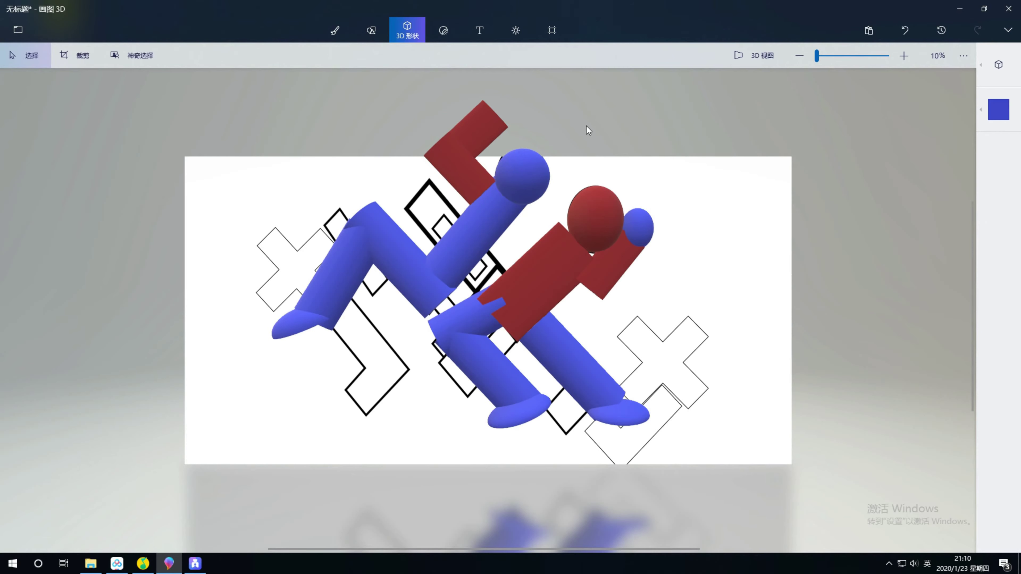
click(636, 228)
drag(625, 219, 542, 130)
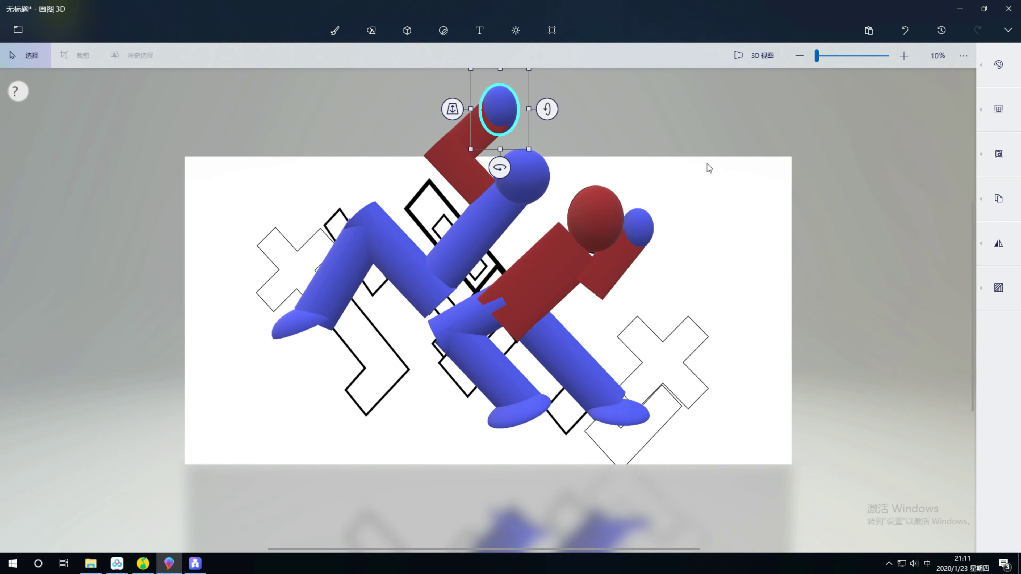
Step: Duplicate the blue limb cylinder and position it as a new leg reaching up-left
click(414, 282)
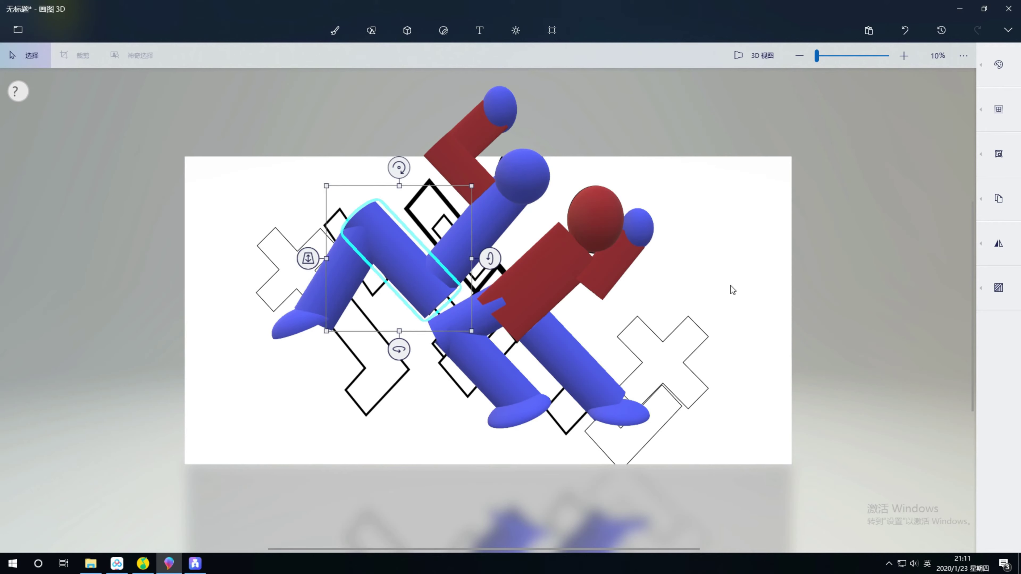
click(998, 199)
click(424, 216)
drag(404, 107, 402, 102)
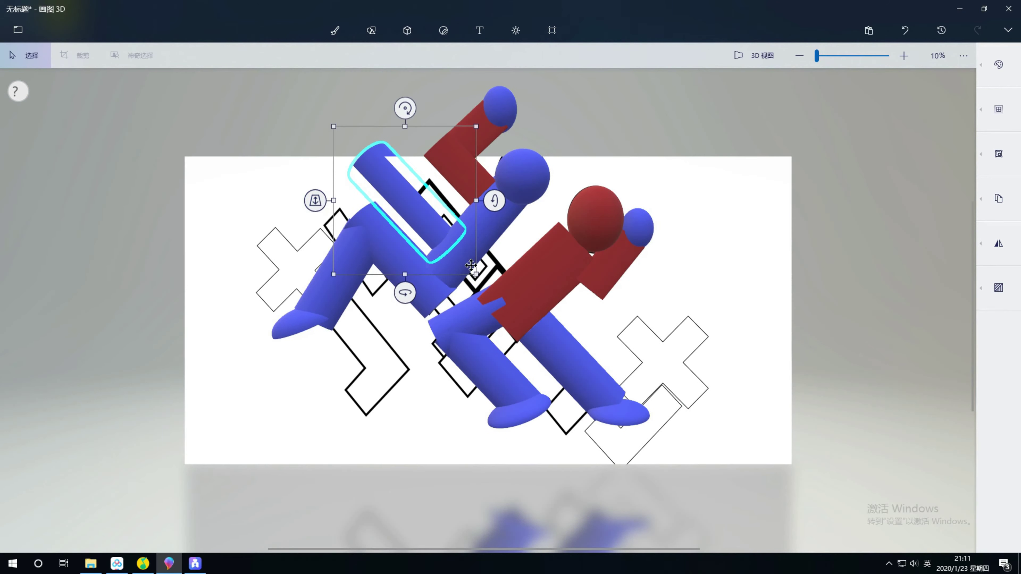
drag(470, 265, 479, 285)
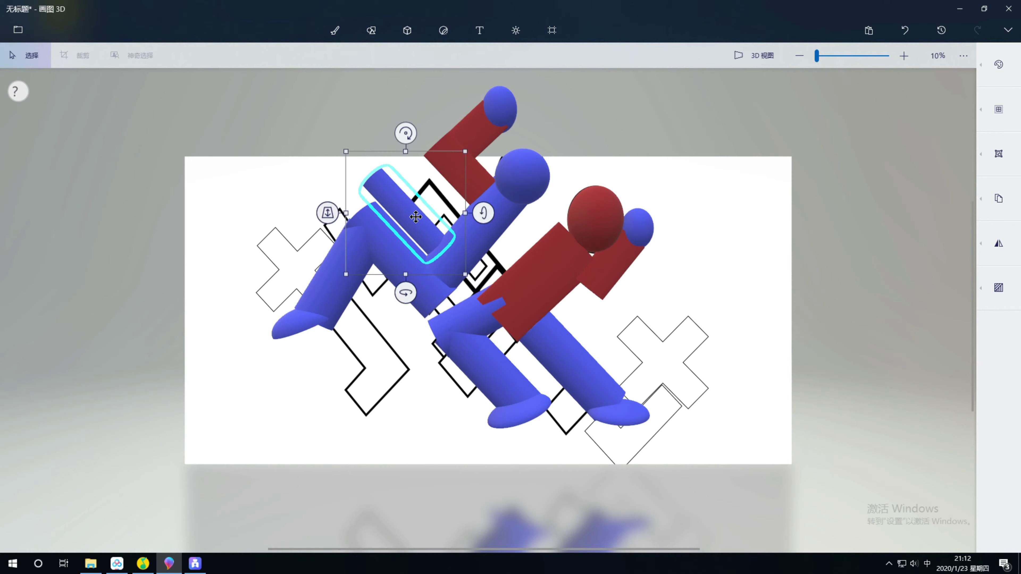
click(420, 230)
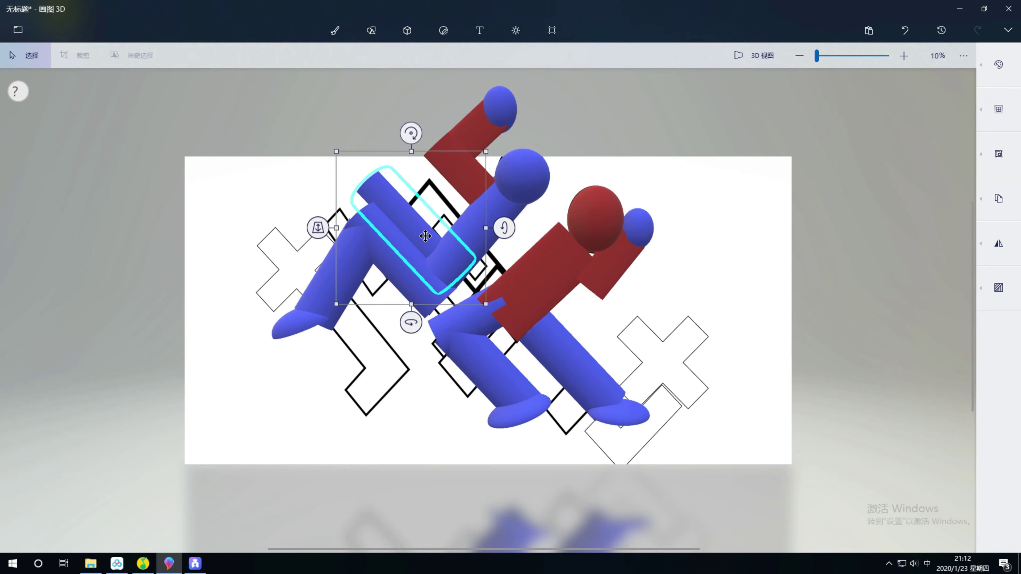
click(905, 30)
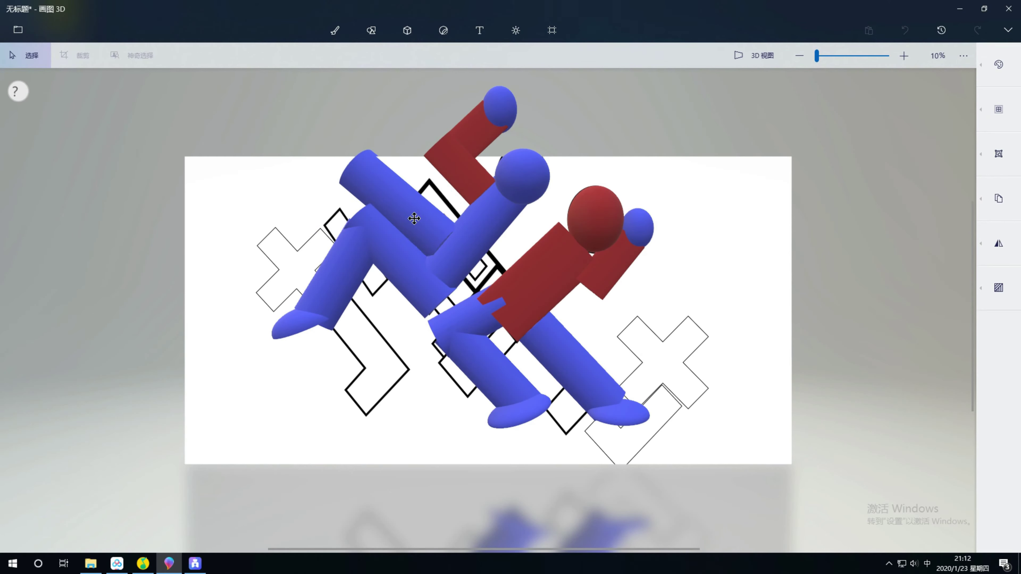
mouse_move(413, 219)
mouse_down()
mouse_move(416, 237)
mouse_move(281, 181)
mouse_move(314, 196)
mouse_up()
click(1000, 200)
click(918, 210)
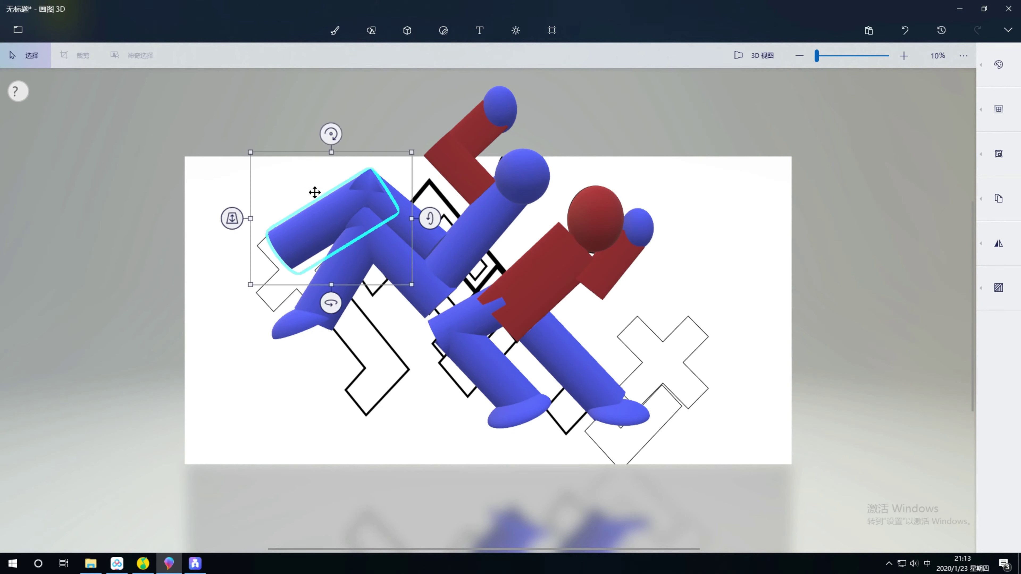
Step: Copy the blue shoe and turn the copy upright at the new leg's end
click(304, 332)
click(1000, 200)
click(917, 210)
drag(302, 328, 274, 248)
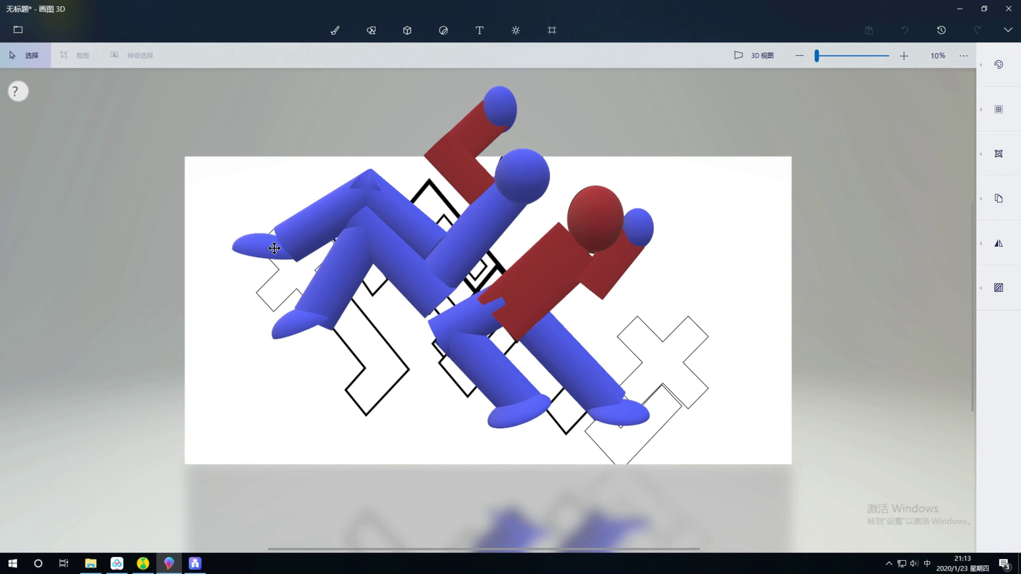
mouse_move(264, 213)
mouse_down()
mouse_move(293, 177)
mouse_move(331, 217)
mouse_up()
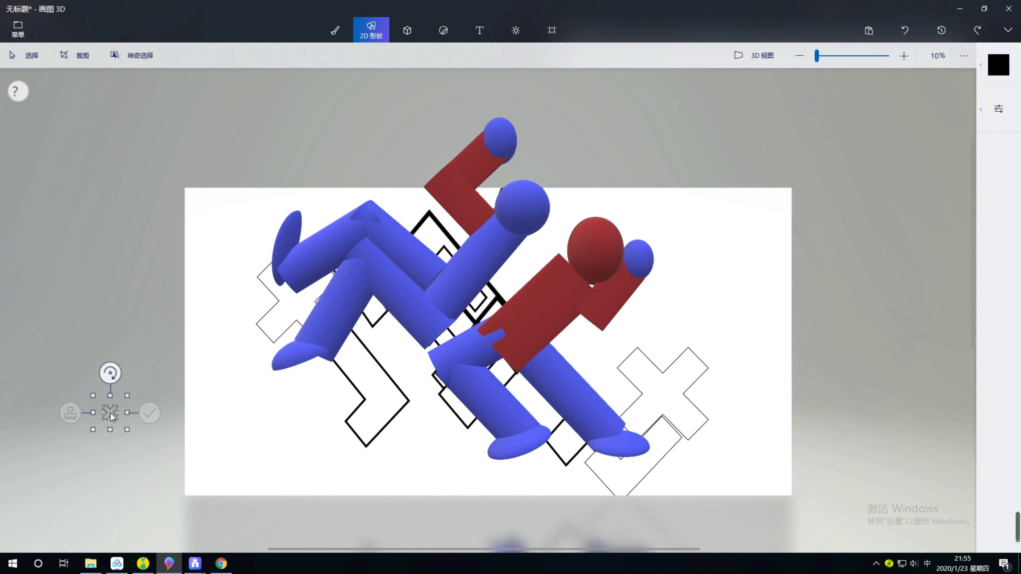
Step: Resize the new outlined X cross and place it at the canvas's right side
drag(775, 410, 786, 364)
drag(729, 327, 770, 337)
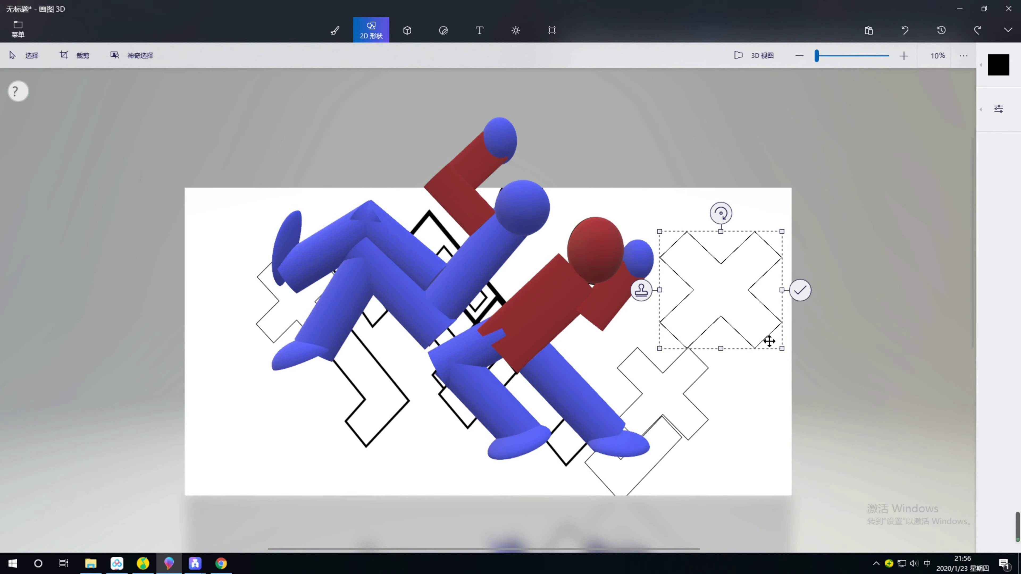
click(797, 288)
Step: Move the blue and red figures down and make the canvas taller and narrower
click(496, 258)
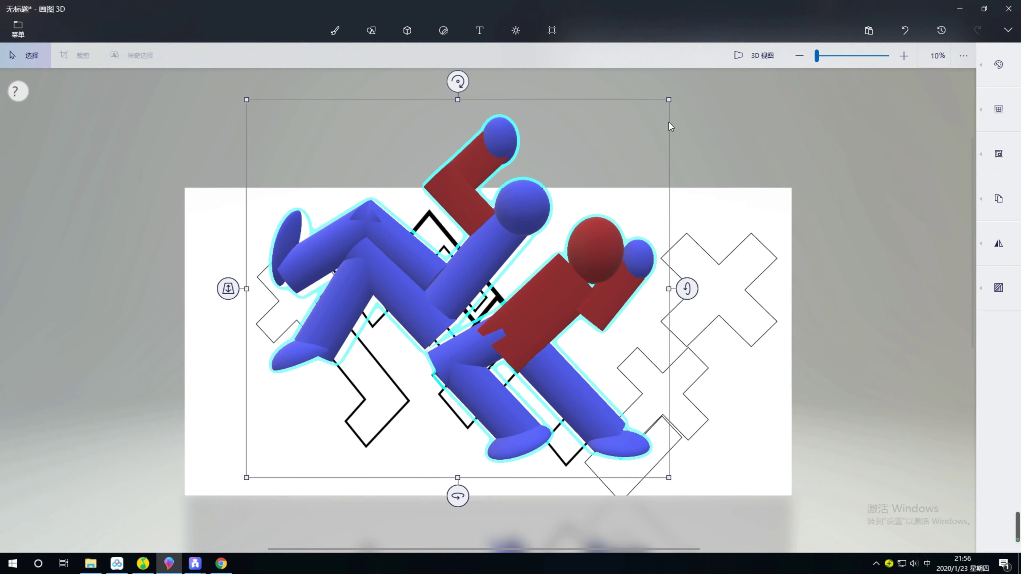
mouse_move(496, 258)
mouse_down()
mouse_move(493, 304)
mouse_move(473, 304)
mouse_up()
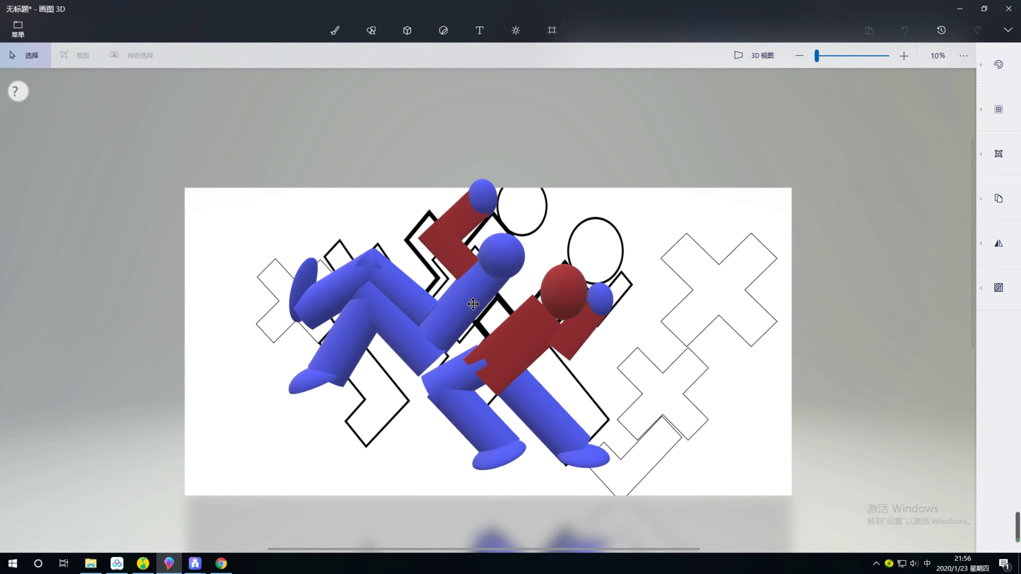
click(565, 35)
drag(192, 155, 207, 145)
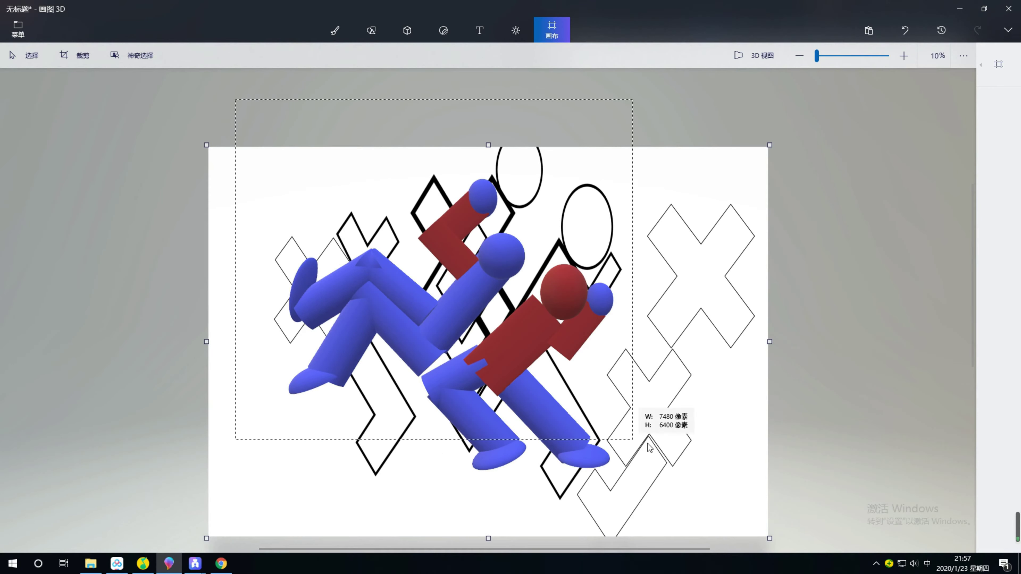
Step: Box-select both figures and move them toward the canvas bottom
click(399, 265)
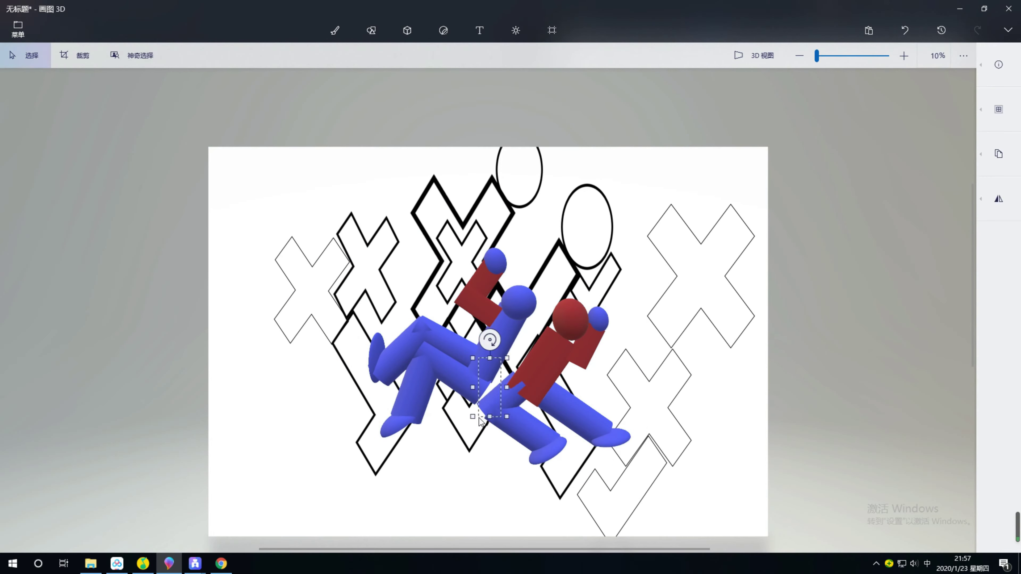
drag(331, 217, 714, 500)
mouse_move(547, 390)
mouse_down()
mouse_move(673, 276)
mouse_move(521, 478)
mouse_up()
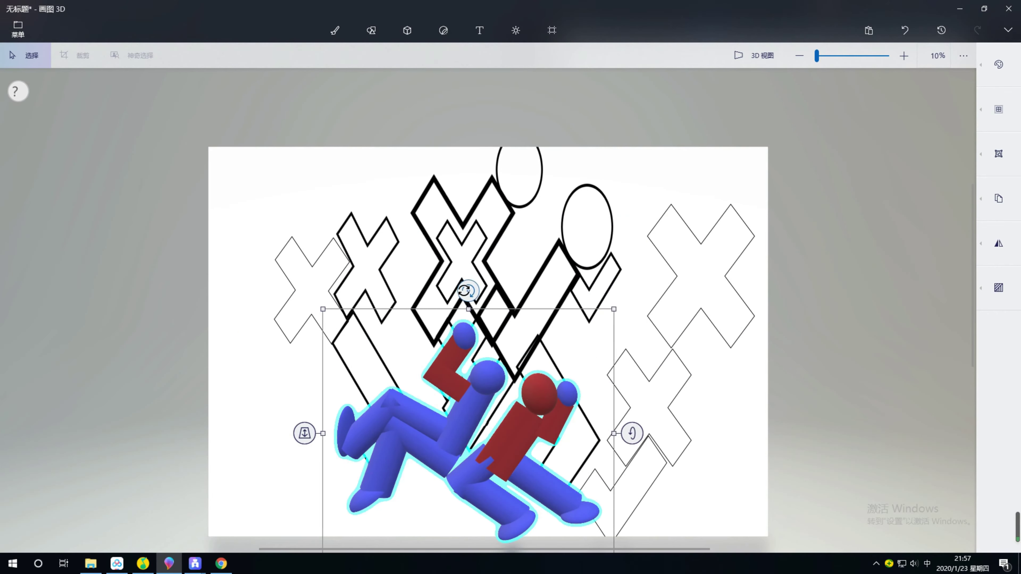
click(552, 29)
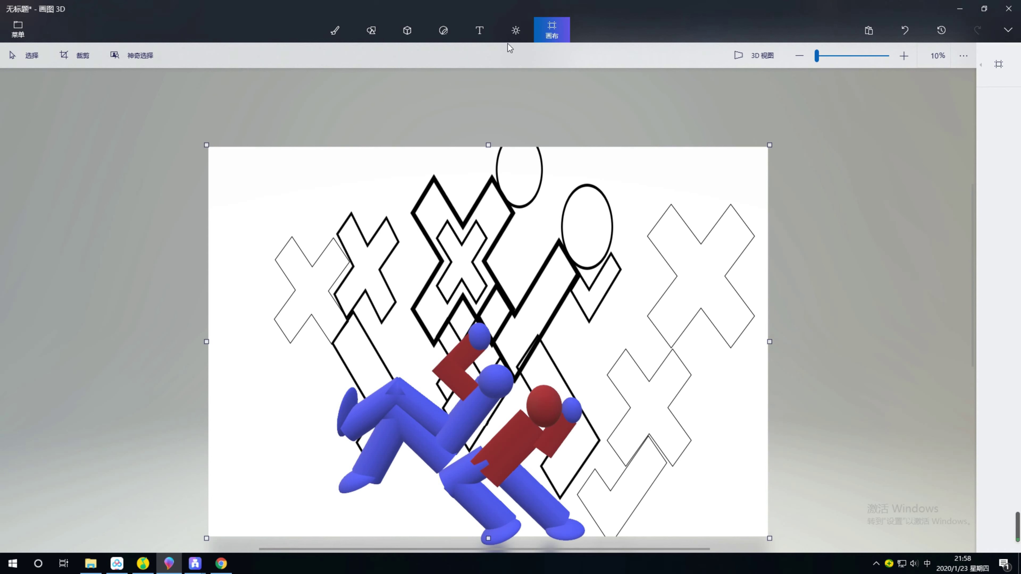
Step: Add a blue ellipsoid head at top right with a short, fat tube torso below
click(407, 29)
click(881, 117)
mouse_move(720, 169)
mouse_down()
mouse_move(747, 212)
mouse_move(727, 350)
mouse_up()
click(924, 140)
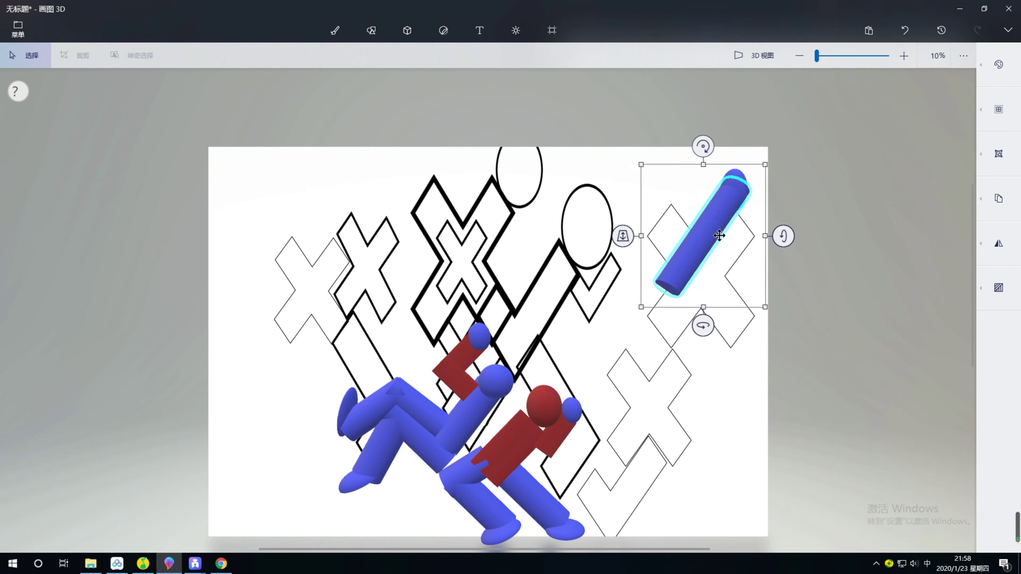
drag(764, 236, 758, 252)
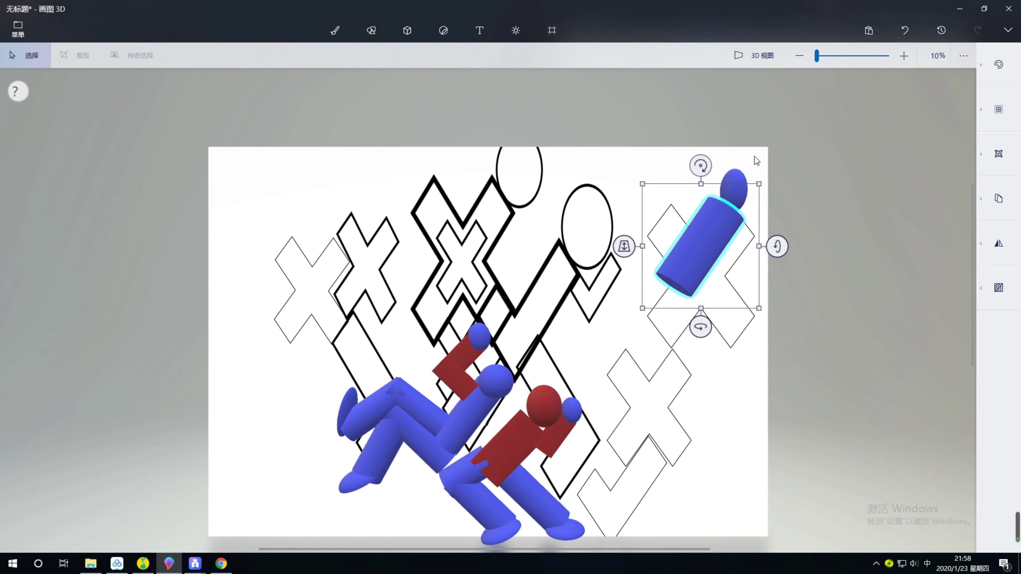
Step: Copy the torso tube and shrink the copy into a raised arm at upper right
key(ctrl+c)
key(ctrl+v)
drag(706, 231, 756, 172)
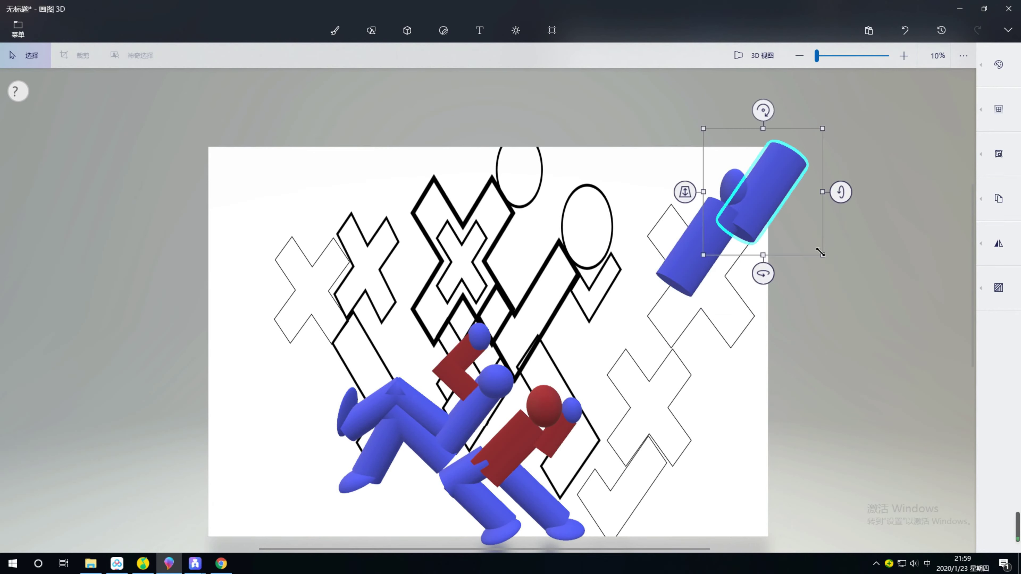
mouse_move(685, 127)
mouse_down()
mouse_move(756, 177)
mouse_move(757, 203)
mouse_up()
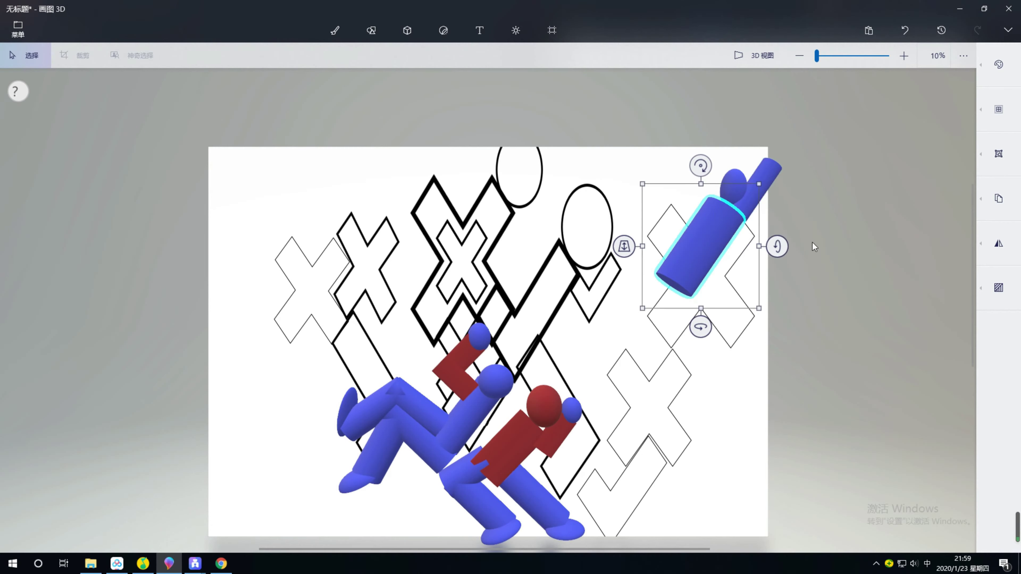
Step: Paste two more tube copies and angle them into a bent leg below the torso
click(998, 197)
click(950, 210)
drag(758, 331, 693, 330)
drag(685, 389, 717, 333)
click(998, 197)
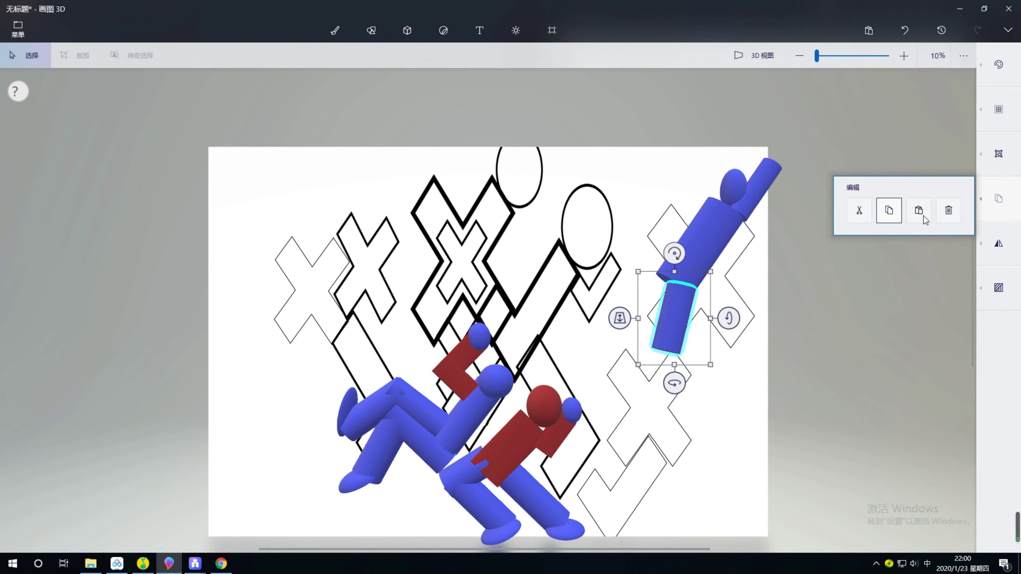
click(950, 210)
drag(667, 385, 644, 374)
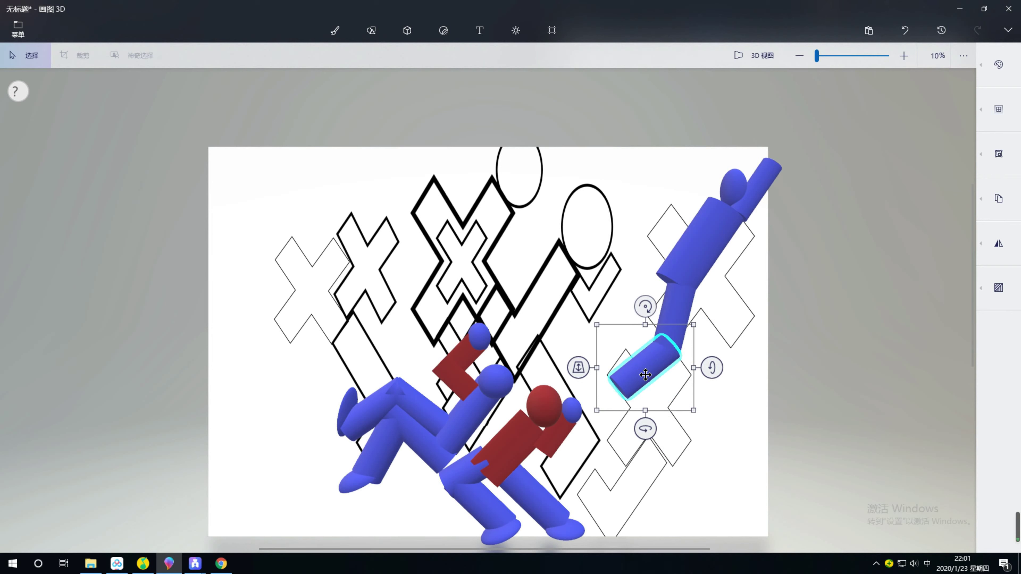
Step: Paste another tube as a second arm beside the torso, plus a tube copy at the leg
click(999, 197)
click(948, 210)
mouse_move(628, 376)
mouse_down()
mouse_move(715, 326)
mouse_move(647, 312)
mouse_move(563, 527)
mouse_move(585, 306)
mouse_up()
click(639, 298)
click(998, 198)
click(921, 209)
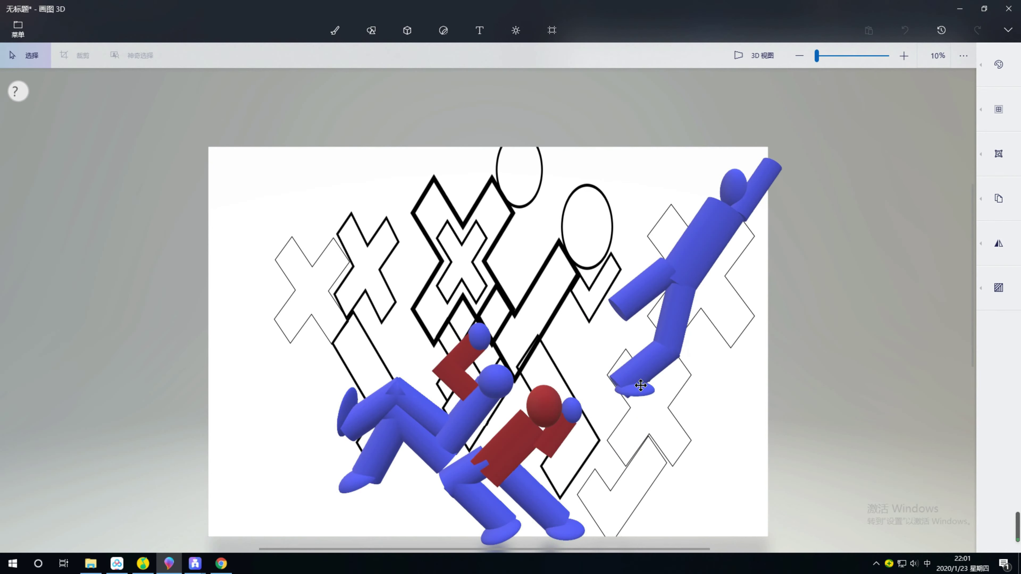
click(743, 321)
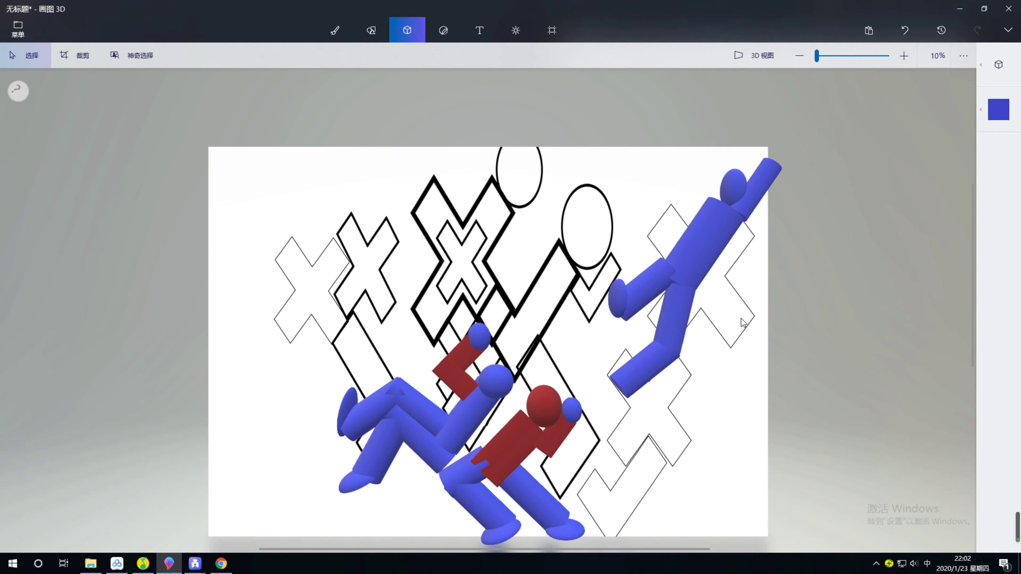
Step: Paste a copy of the blue foot piece rotated about 42 degrees
click(571, 527)
click(999, 198)
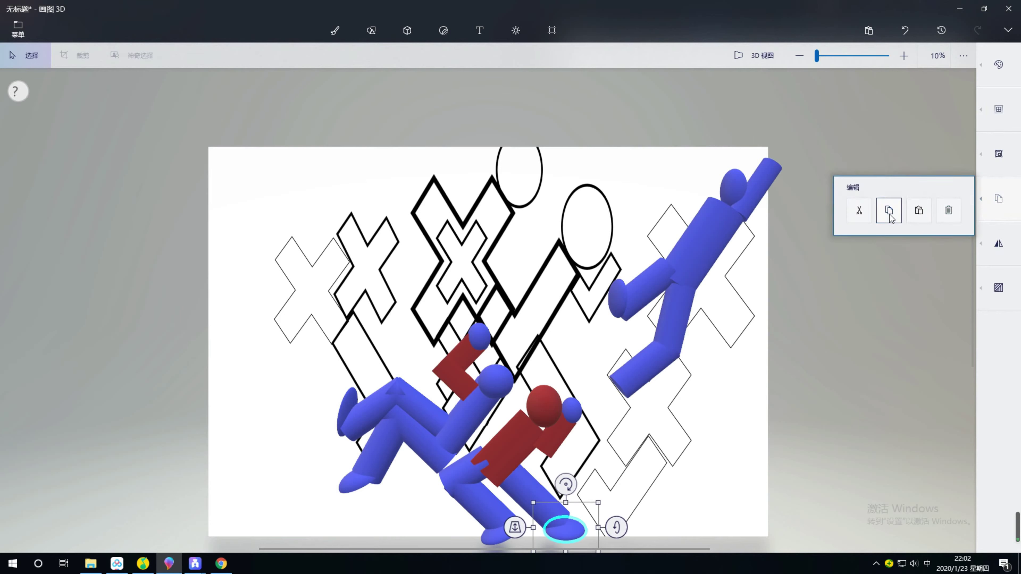
click(920, 210)
drag(631, 346, 652, 385)
Step: Place a red sphere ball at the figure's raised hand
click(728, 450)
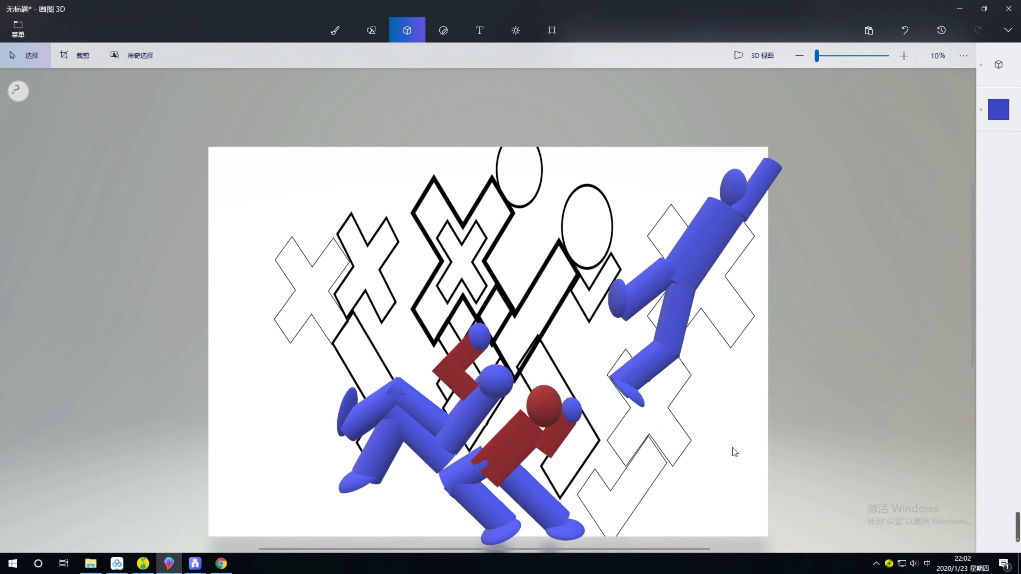
click(997, 117)
click(852, 121)
click(998, 64)
click(881, 116)
click(775, 155)
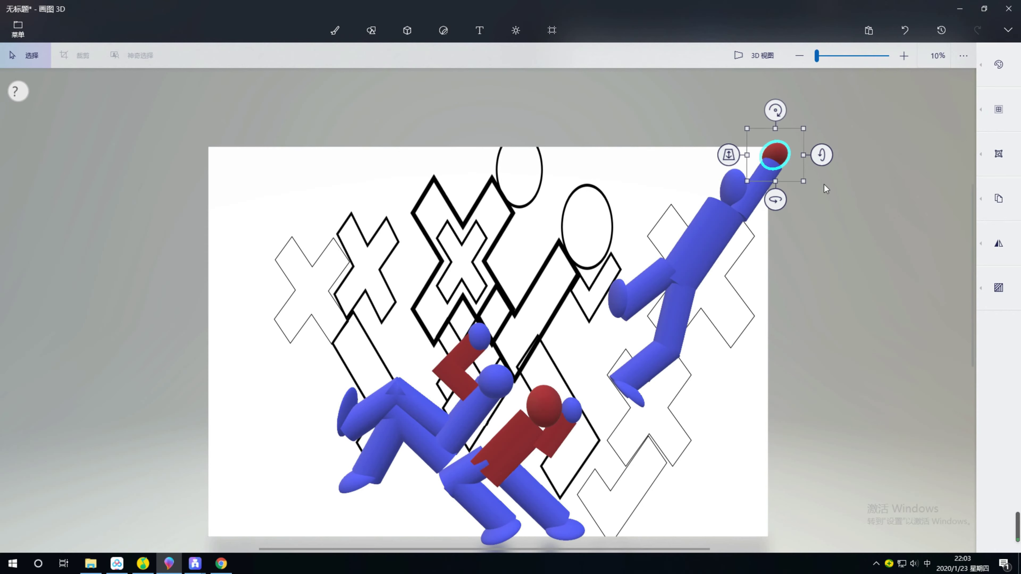
Step: Copy an arm piece, rotate it into a bent arm, and move the hand onto it
click(842, 228)
click(643, 289)
click(998, 198)
click(918, 211)
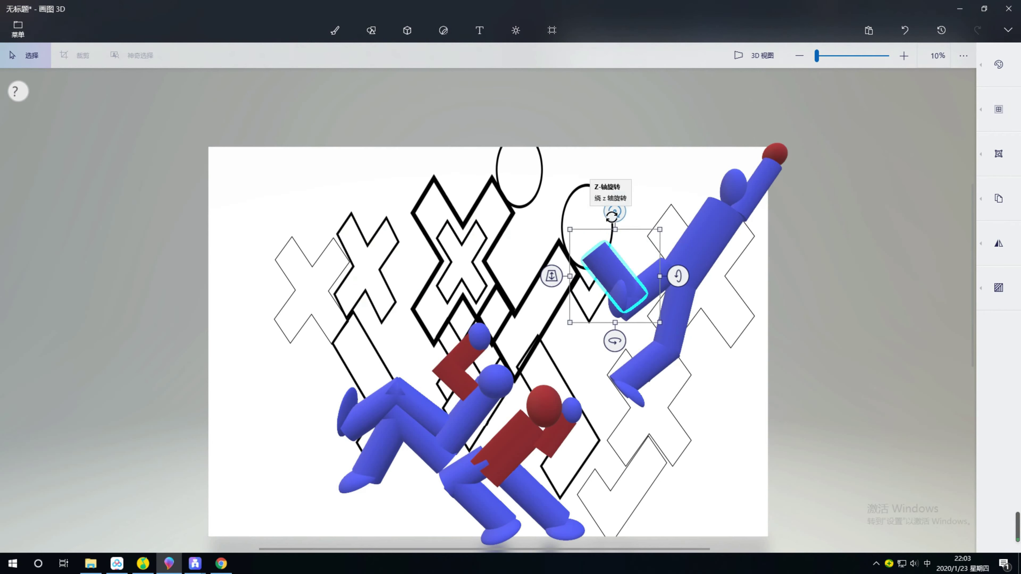
drag(611, 217, 644, 261)
drag(608, 189, 678, 213)
click(600, 260)
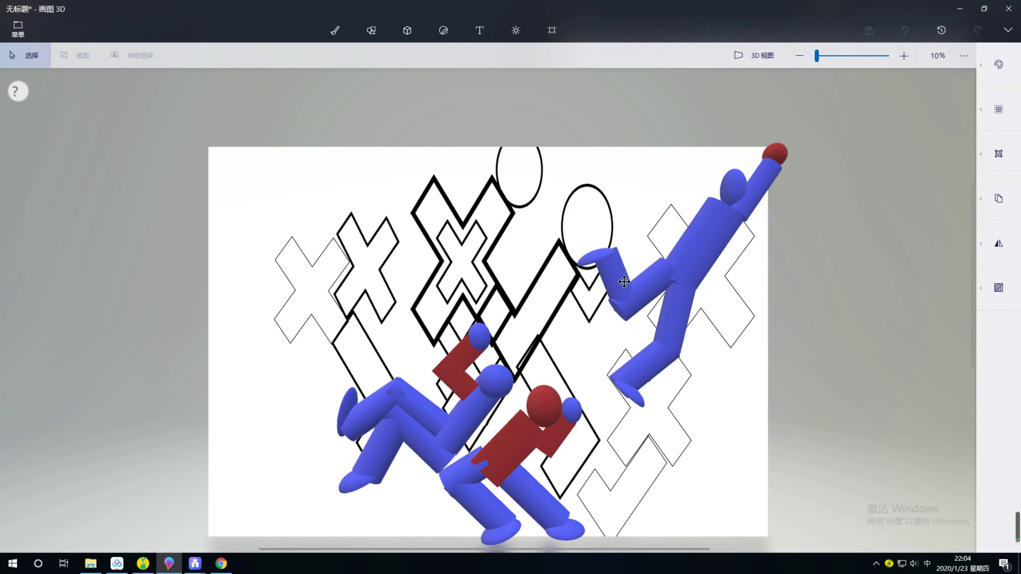
drag(600, 259, 581, 275)
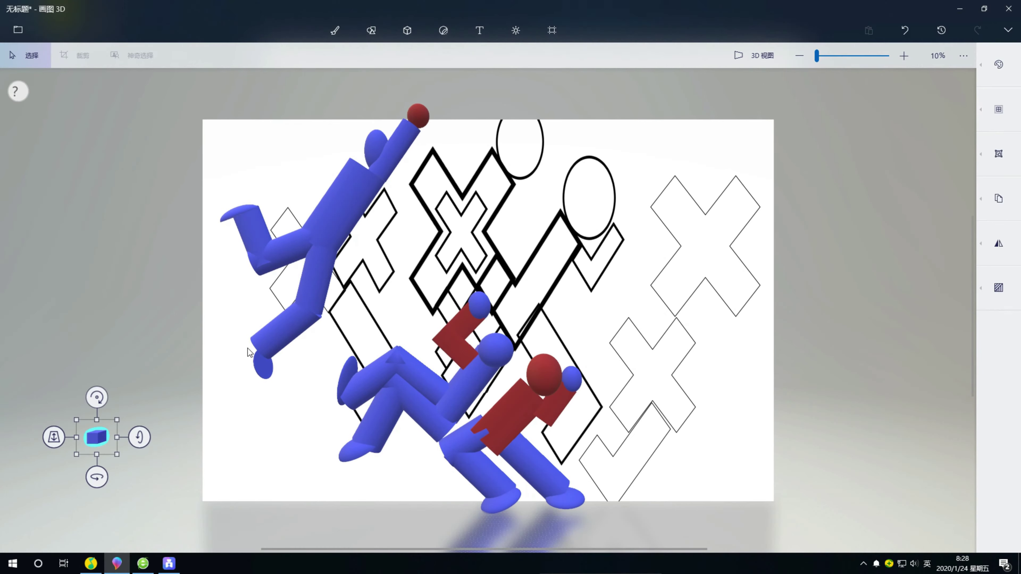
Step: Place a large sphere at the upper right coloured dark red #88001b
click(999, 65)
click(881, 116)
click(712, 213)
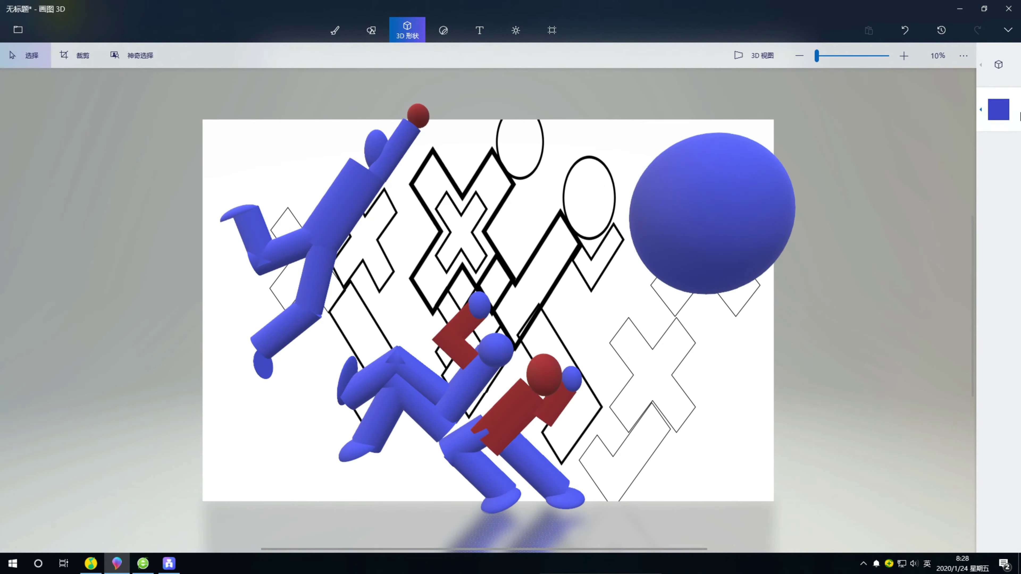
click(999, 109)
click(924, 167)
click(711, 213)
click(999, 64)
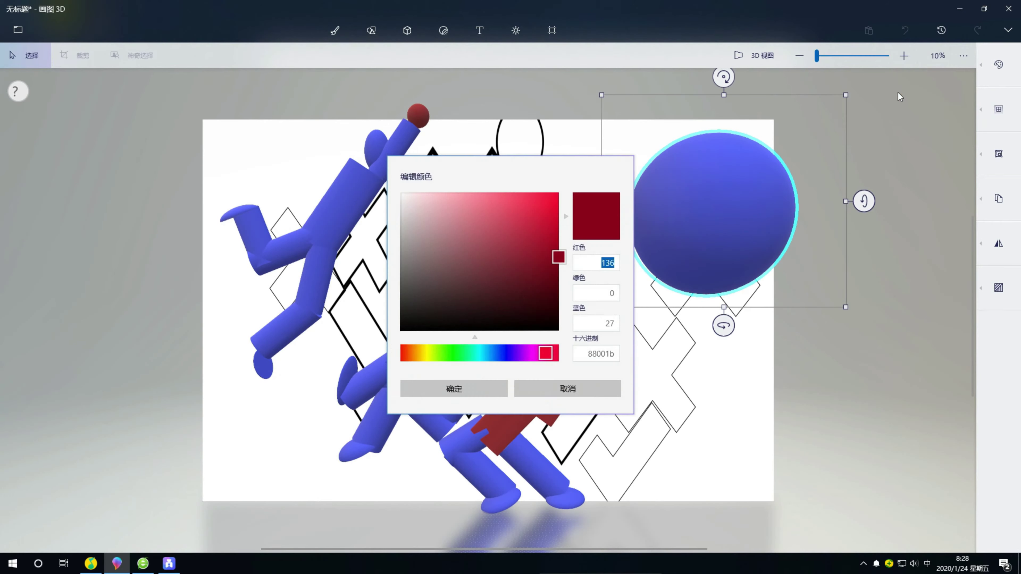
click(478, 389)
Step: Stamp two tall ellipse outlines onto the red sphere as seams
click(371, 30)
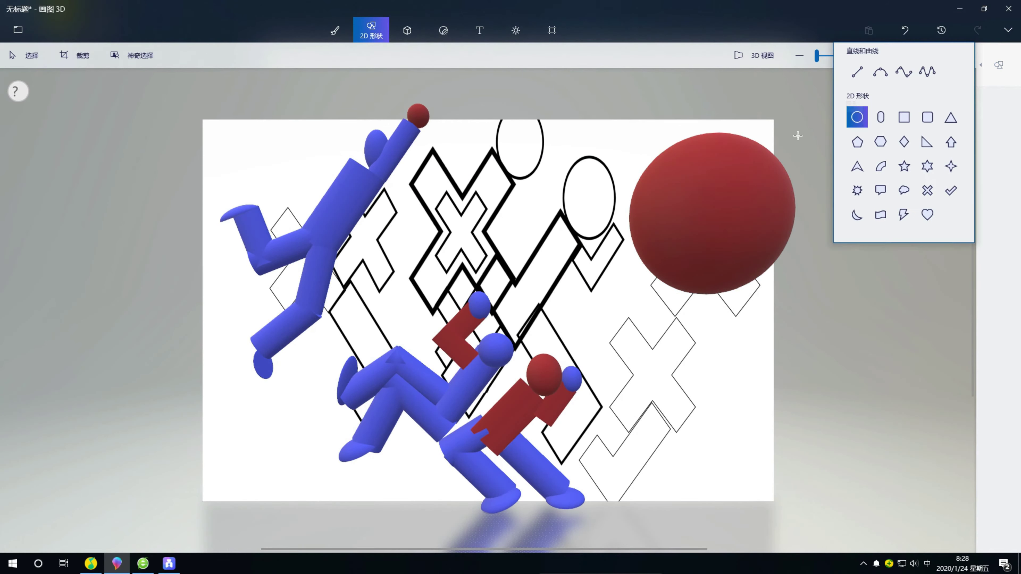
click(695, 167)
drag(695, 167, 658, 308)
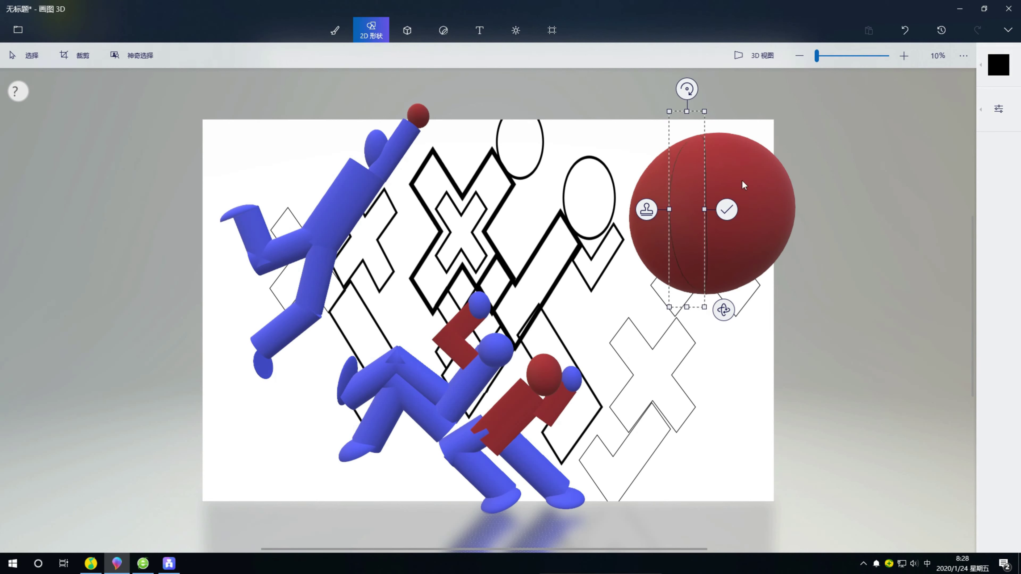
click(726, 210)
click(1001, 65)
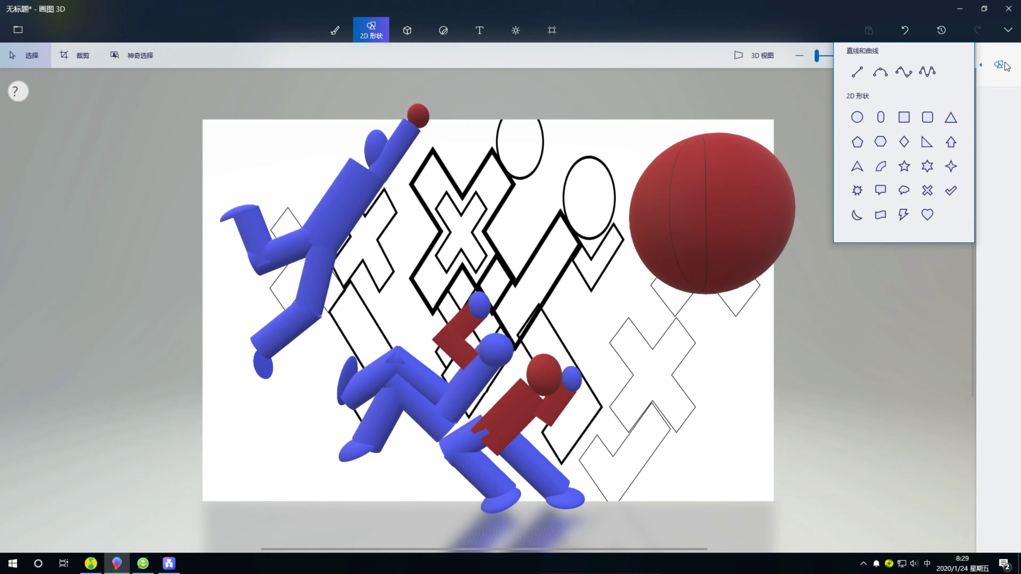
mouse_move(709, 132)
mouse_down()
mouse_move(744, 297)
mouse_move(725, 95)
mouse_up()
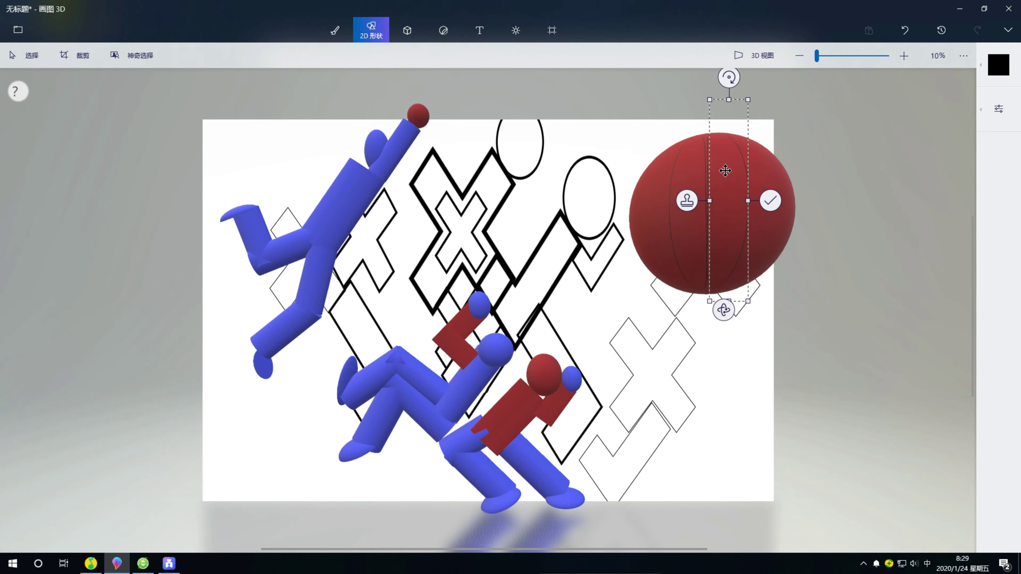
click(767, 197)
Step: Stamp two more tall ellipse seams on the ball, one on its left side
click(998, 64)
click(857, 121)
click(766, 160)
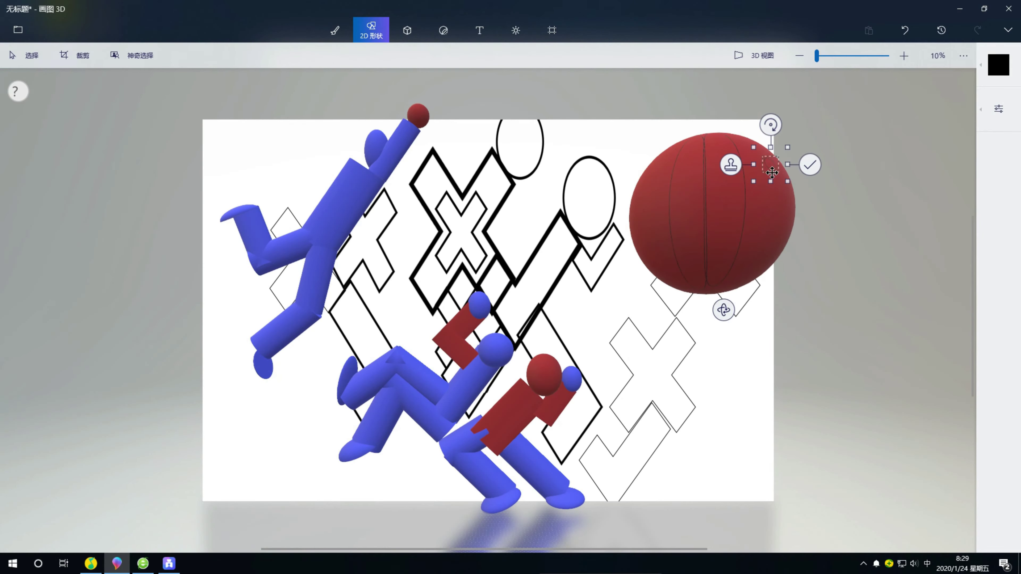
mouse_move(772, 172)
mouse_down()
mouse_move(748, 158)
mouse_move(762, 298)
mouse_up()
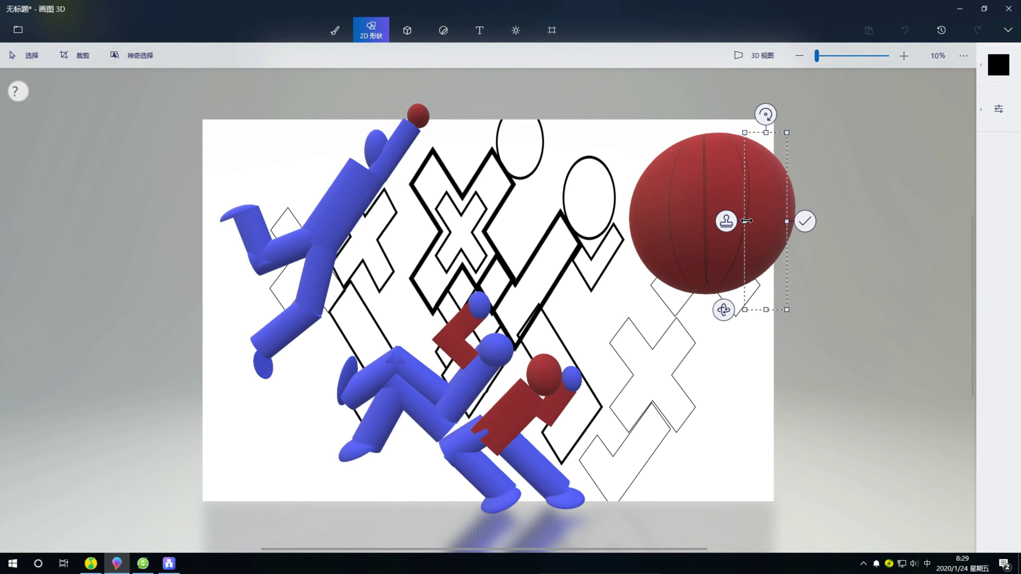
drag(725, 115, 724, 117)
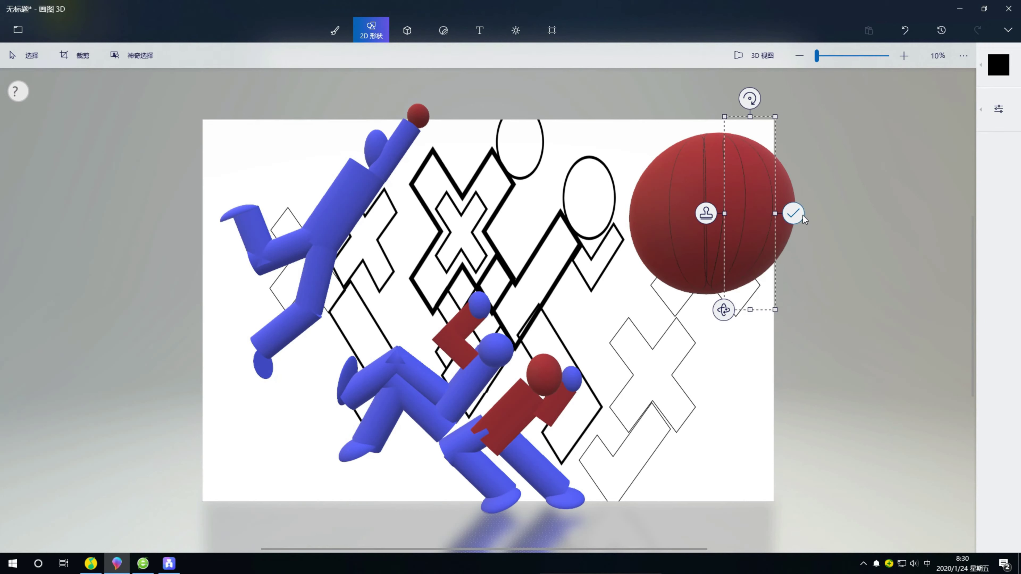
click(794, 214)
click(999, 64)
click(855, 115)
click(661, 173)
drag(678, 187, 677, 291)
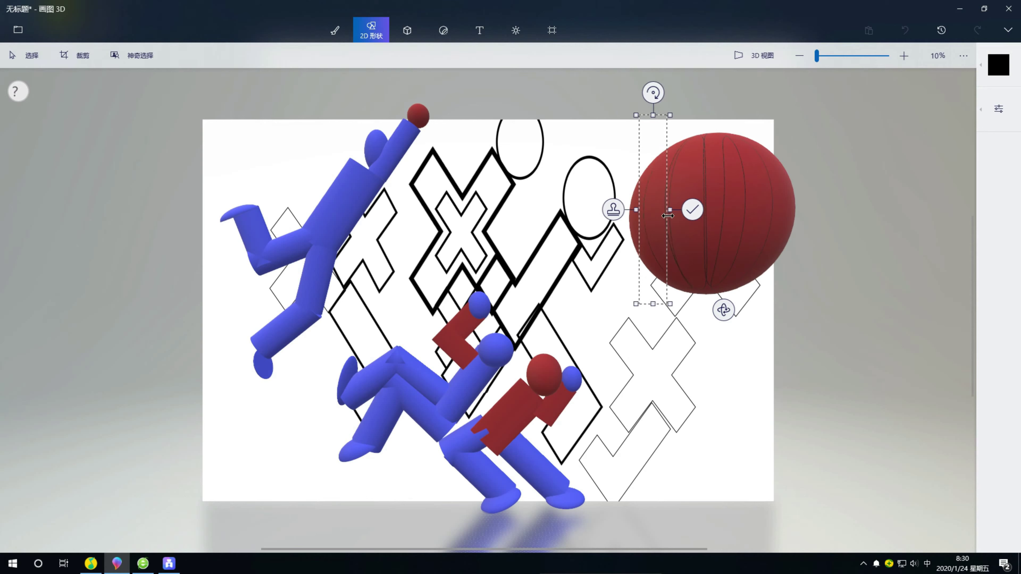
click(778, 219)
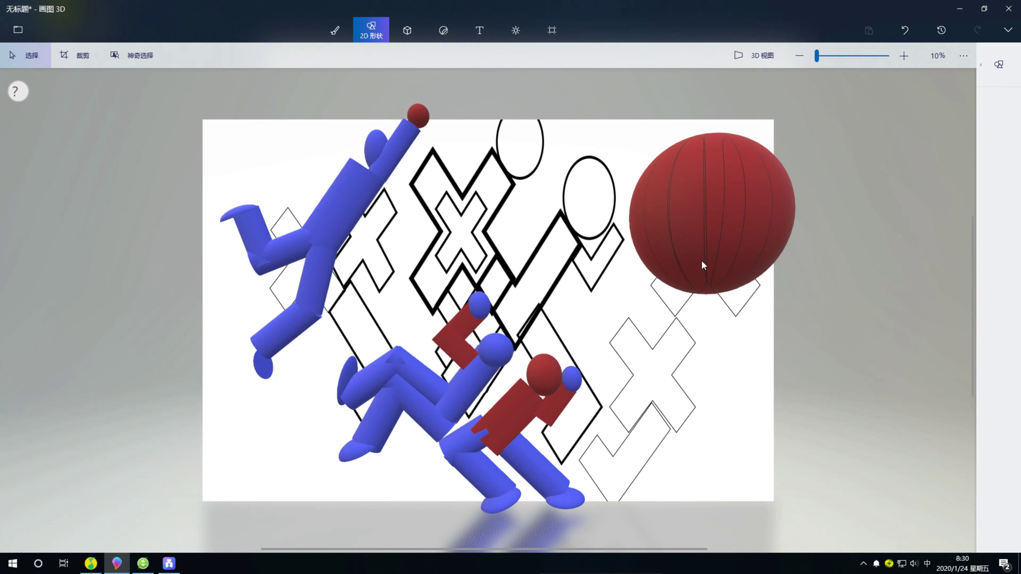
Step: Draw an indigo blue capsule finger just below the red ball
click(407, 30)
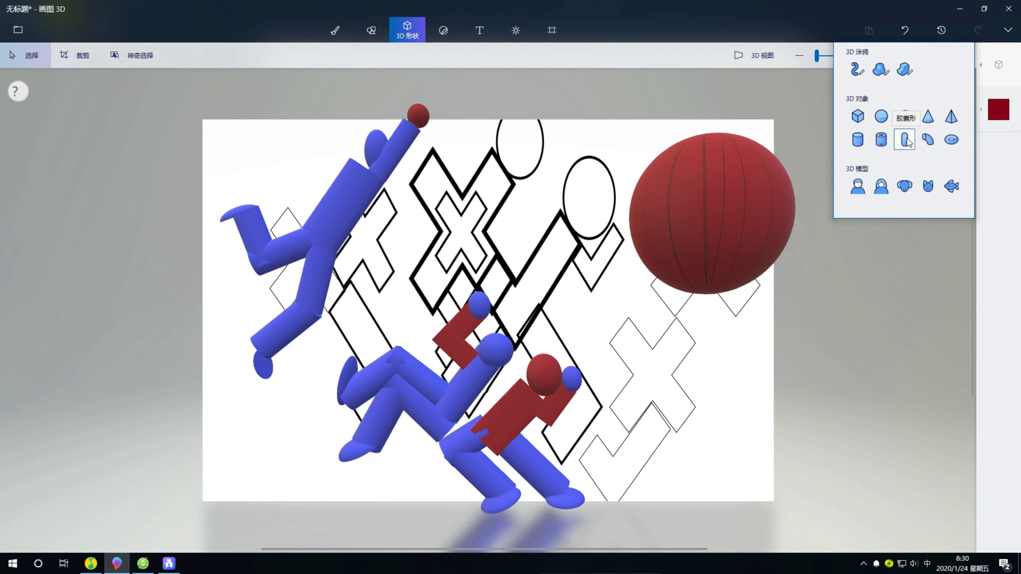
drag(711, 296, 712, 384)
click(998, 64)
click(894, 162)
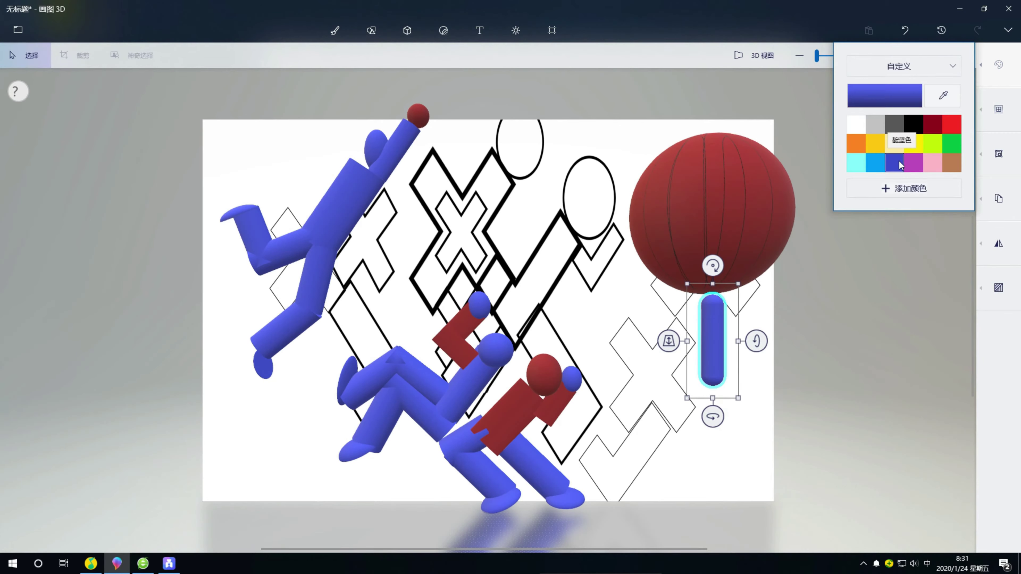
click(816, 295)
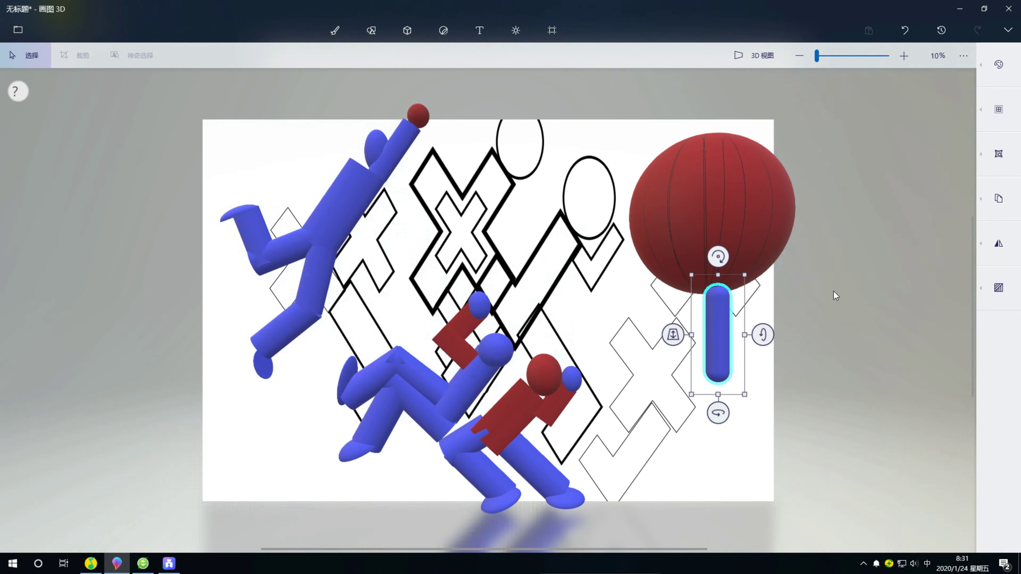
click(834, 296)
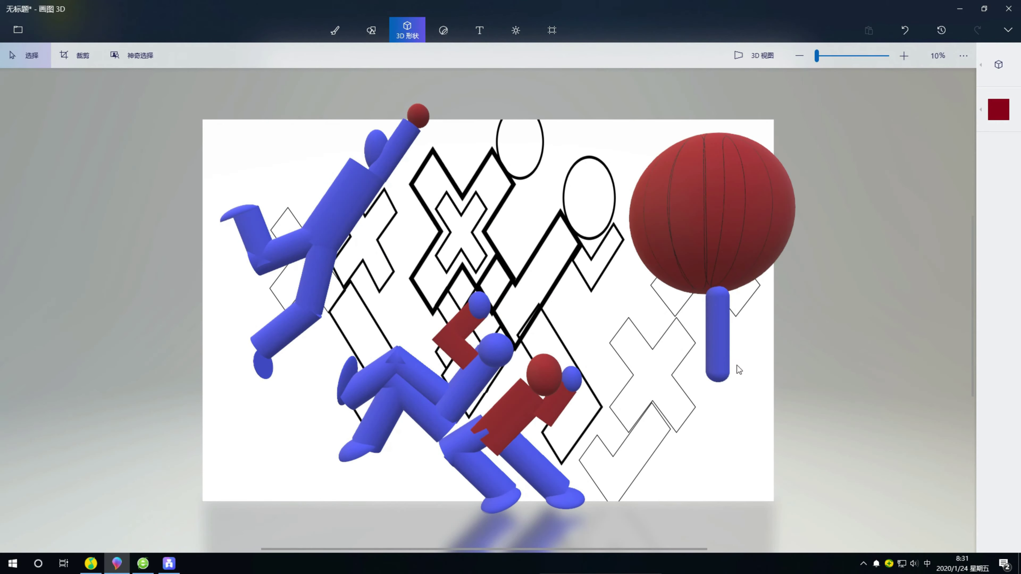
Step: Add a blue sphere palm beneath the capsule, pushed back and slightly shrunk
click(999, 65)
click(879, 121)
drag(679, 380, 788, 489)
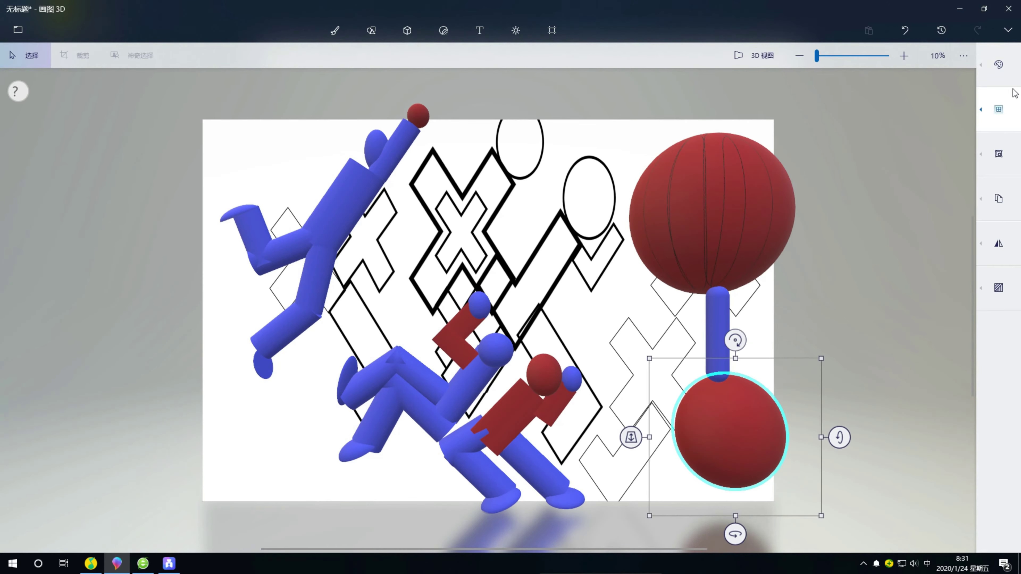
click(998, 65)
click(852, 201)
click(453, 390)
drag(631, 437, 629, 417)
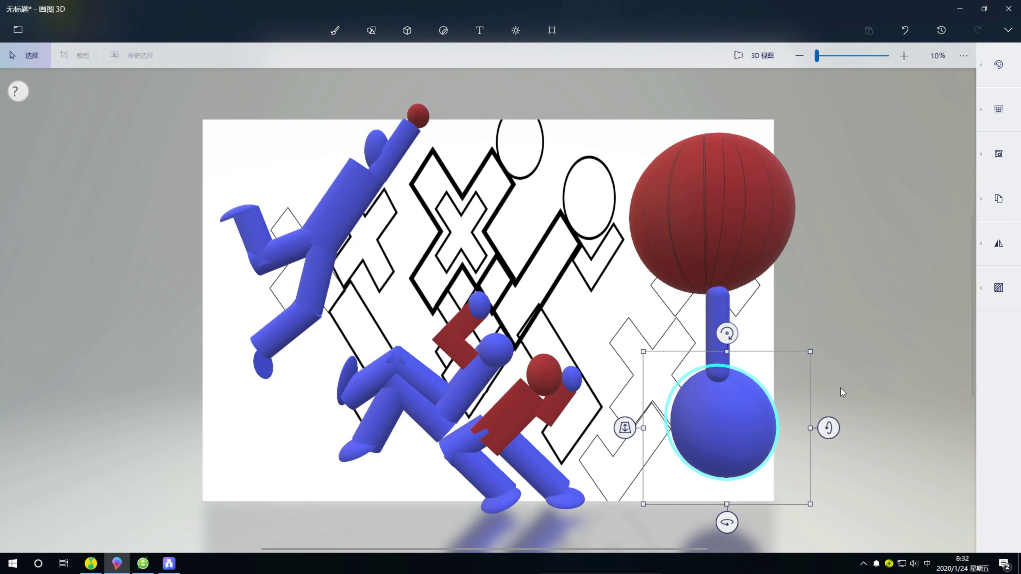
Step: Copy the finger capsule and tilt the copy outward beside the palm
click(718, 310)
click(998, 198)
click(888, 210)
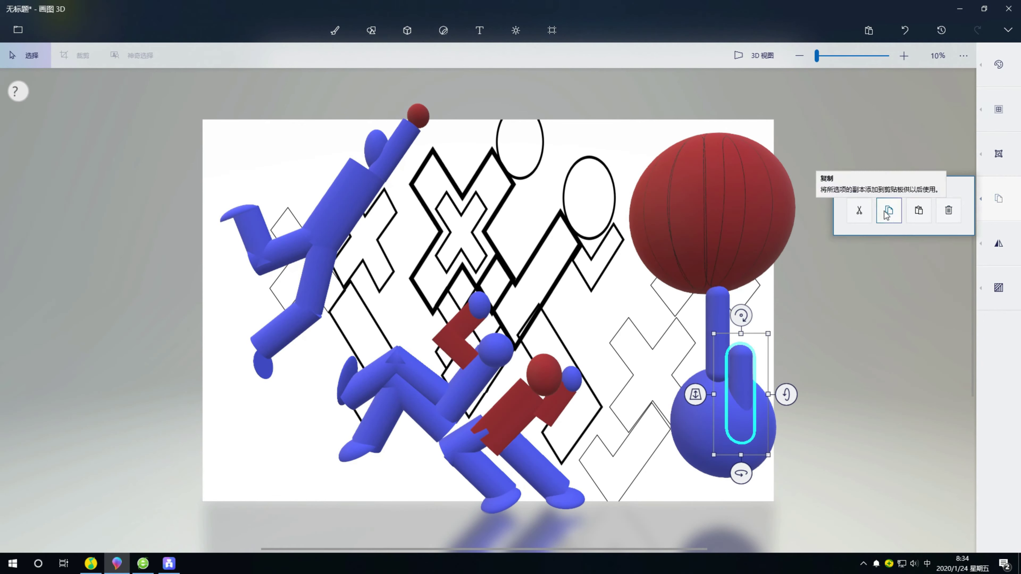
drag(741, 398, 779, 397)
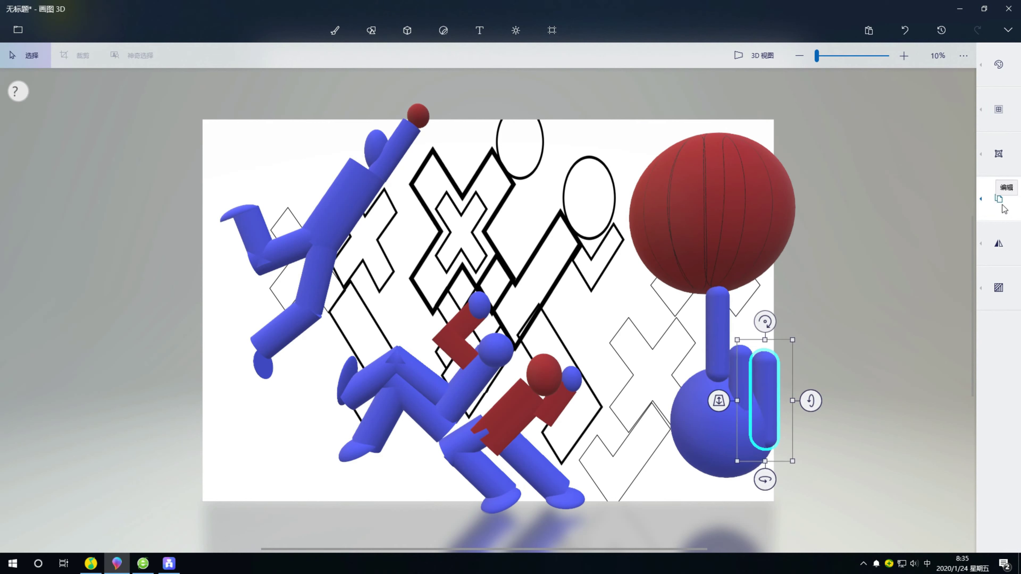
click(778, 397)
drag(783, 322, 772, 355)
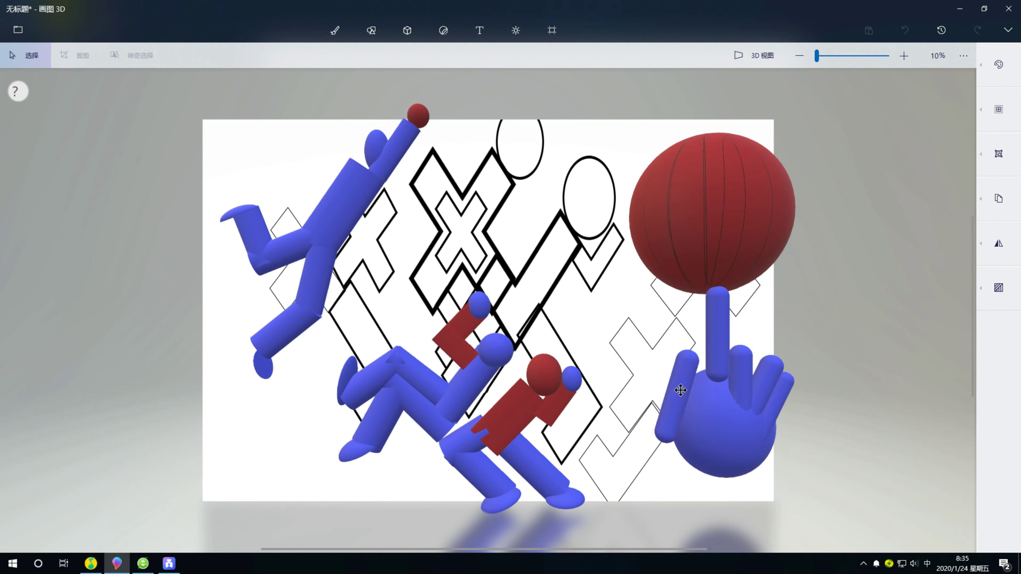
Step: Turn another finger capsule into a tilted thumb nudged up and right
drag(680, 390, 670, 391)
click(741, 390)
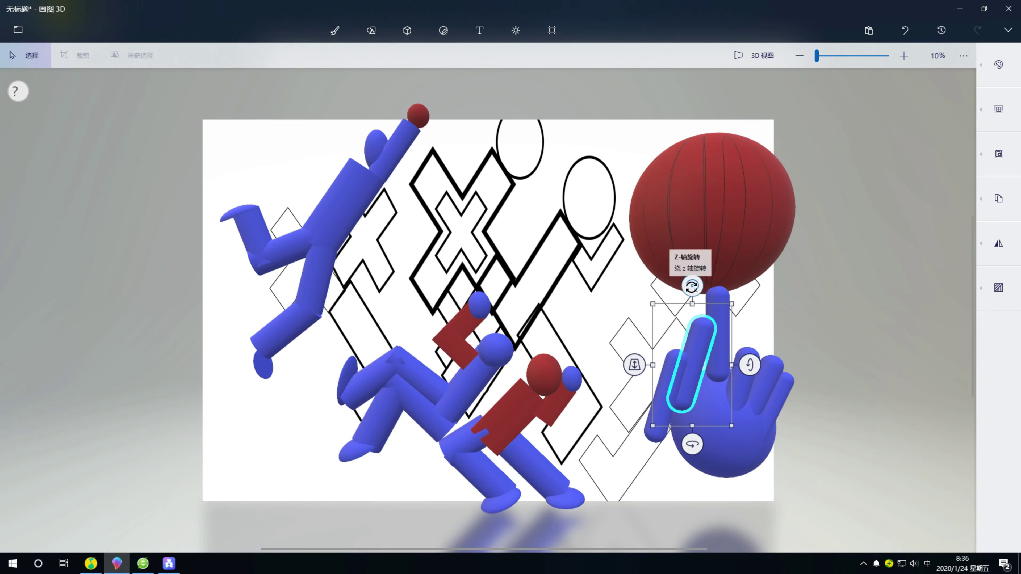
mouse_move(795, 395)
mouse_down()
mouse_move(758, 352)
mouse_move(714, 370)
mouse_move(683, 354)
mouse_move(709, 372)
mouse_up()
click(703, 365)
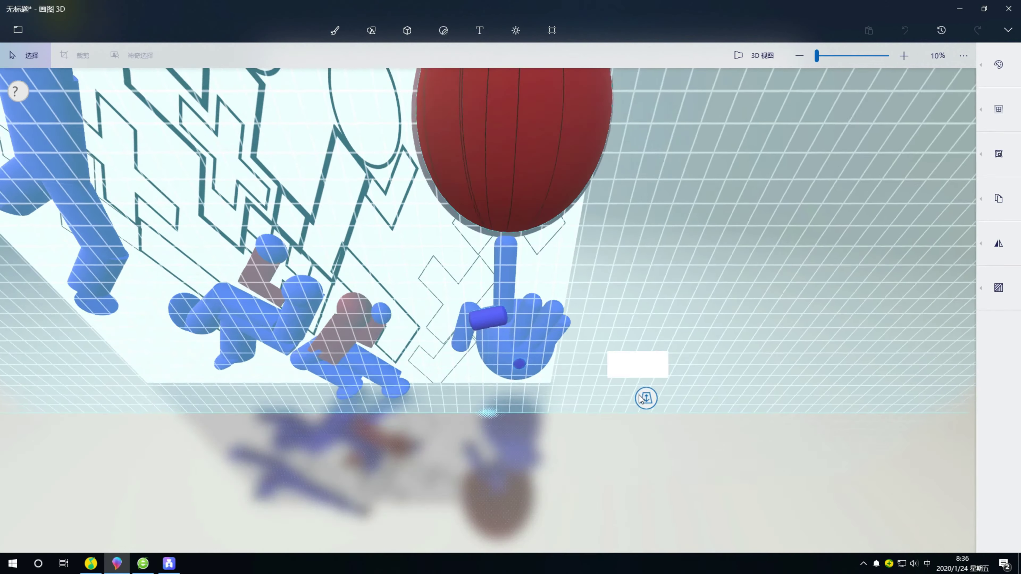
Step: Add a hemisphere, turn it to face the viewer, colour it blue, and stretch it into a palm disc behind the fingers
click(723, 435)
click(759, 478)
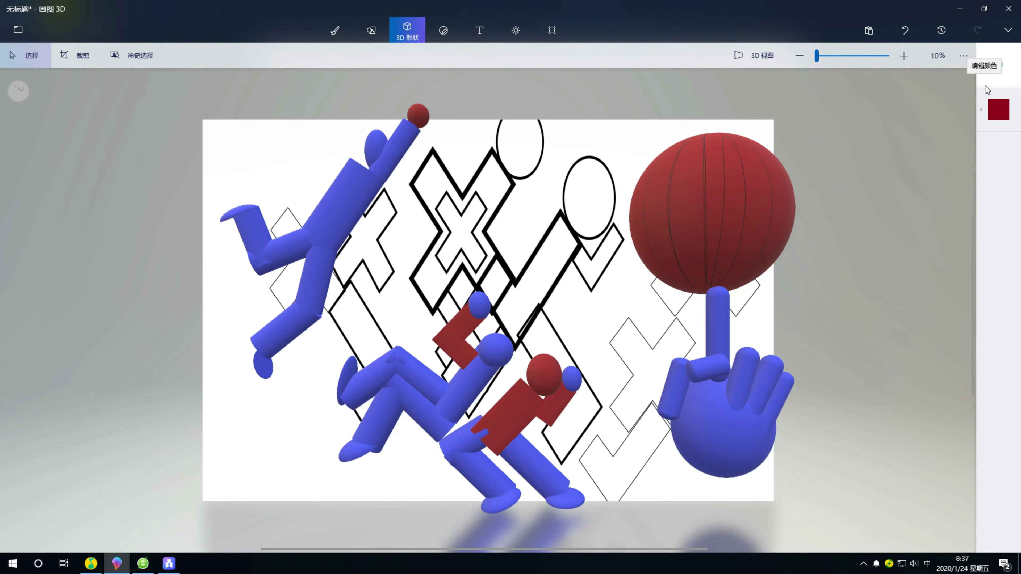
key(Delete)
click(998, 64)
click(899, 119)
click(688, 428)
drag(725, 433, 788, 377)
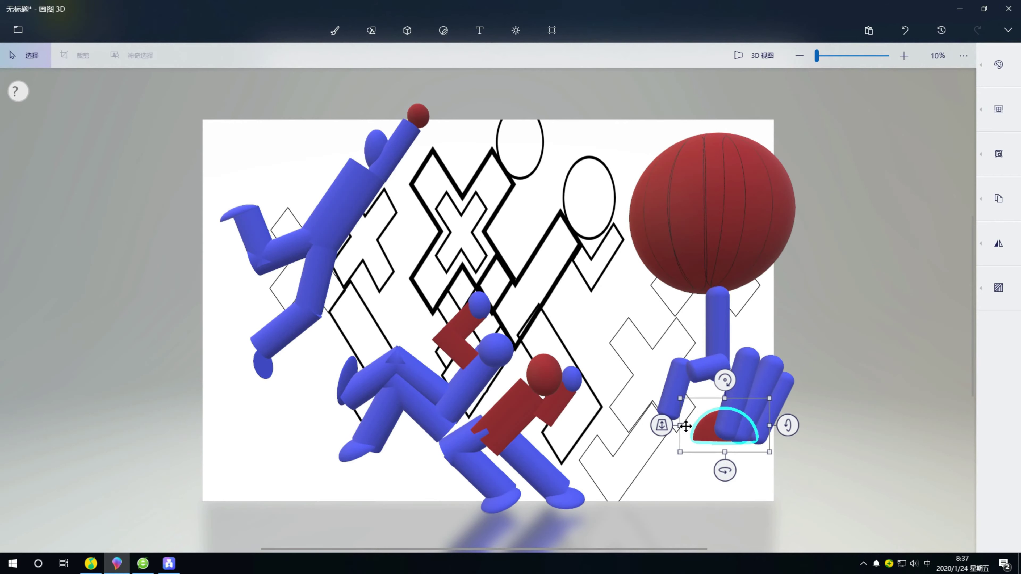
drag(788, 489, 803, 457)
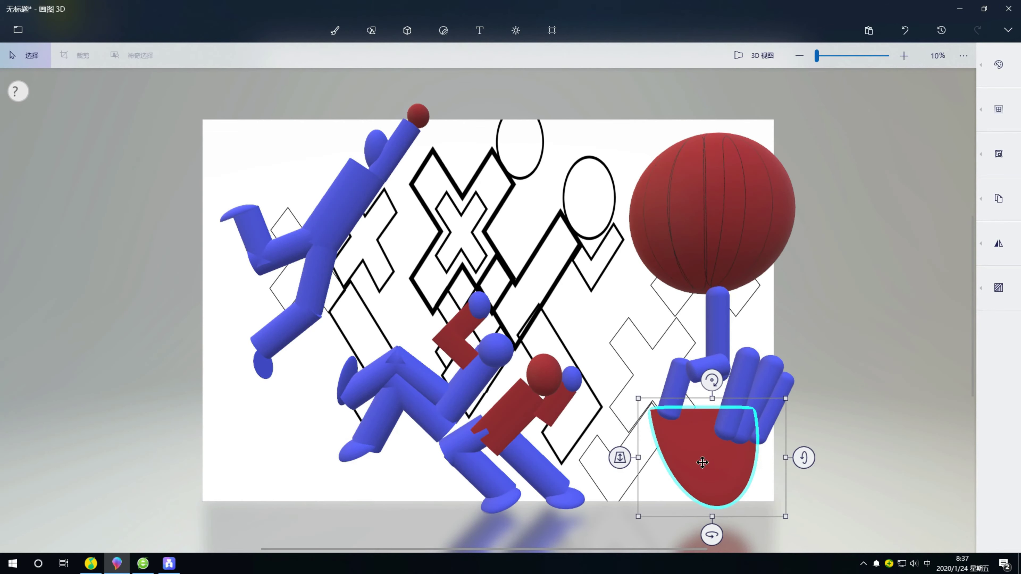
click(999, 75)
mouse_move(711, 535)
mouse_down()
mouse_move(713, 502)
mouse_move(736, 531)
mouse_move(754, 525)
mouse_move(824, 374)
mouse_up()
drag(600, 423, 599, 420)
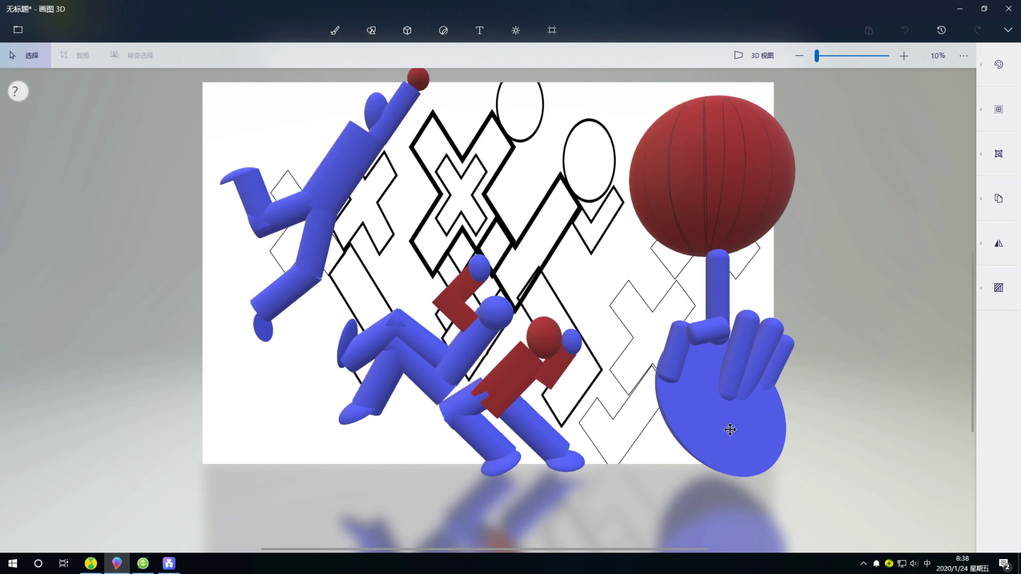
Step: Move the small blue ball beside the hand and enlarge it onto the palm
click(730, 429)
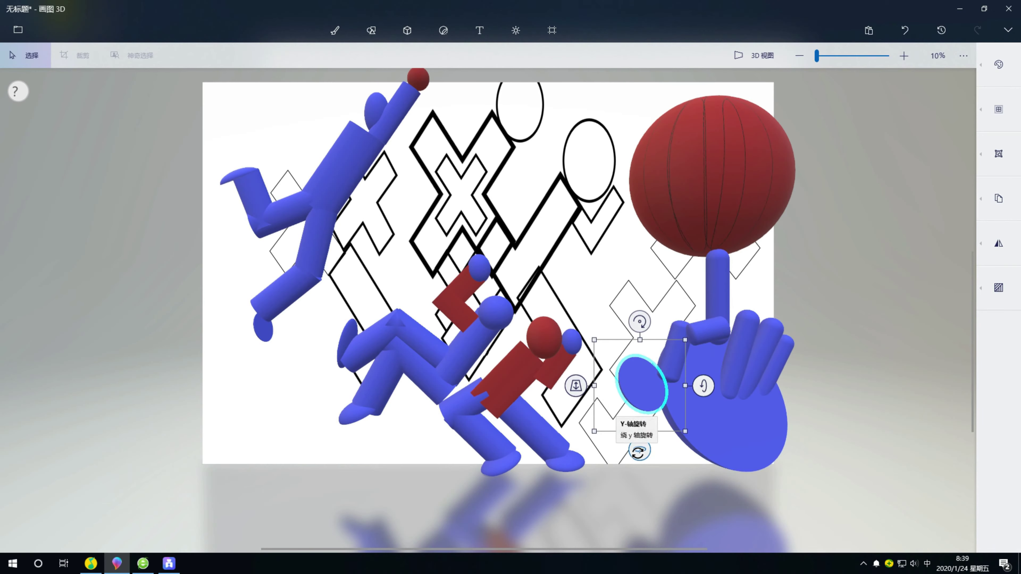
drag(590, 392, 683, 388)
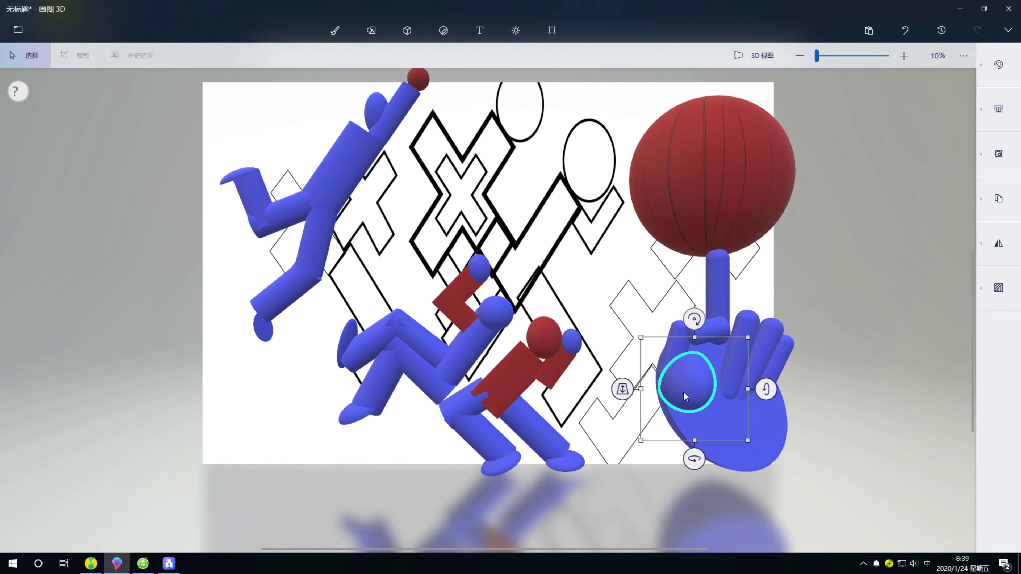
drag(753, 450, 762, 459)
click(824, 412)
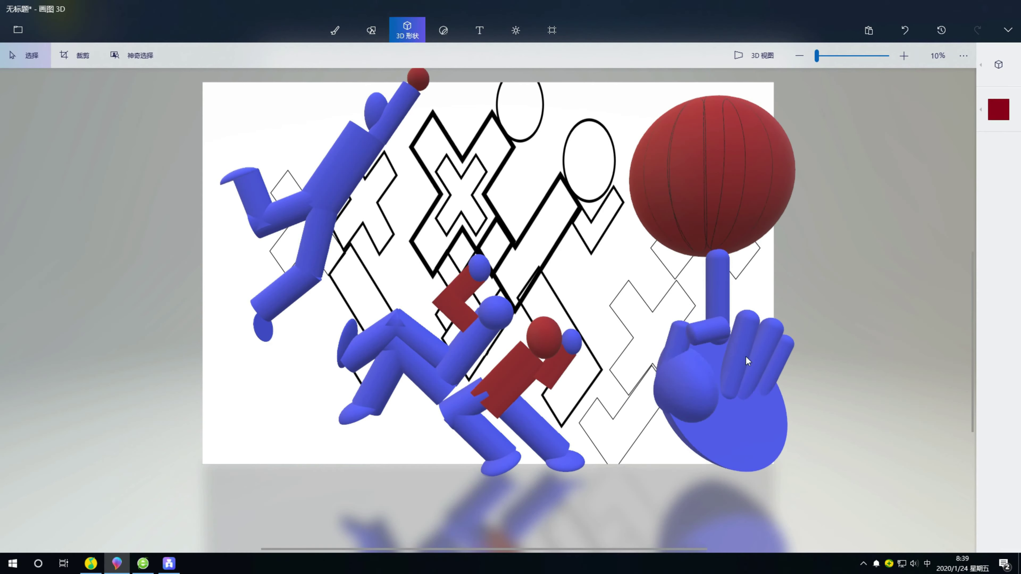
Step: Shift a blue finger right and down on the hand
click(744, 356)
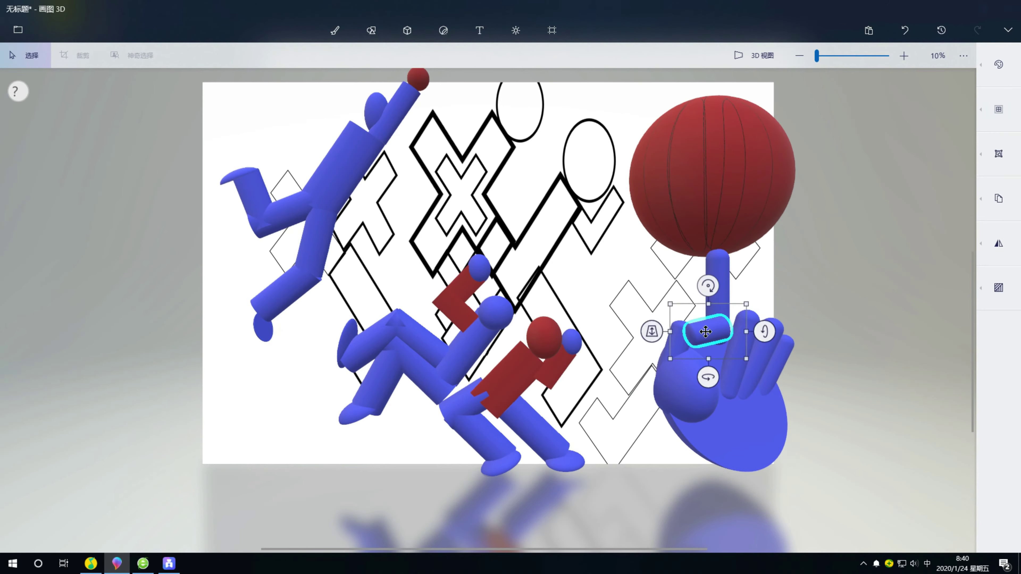
drag(804, 362, 622, 358)
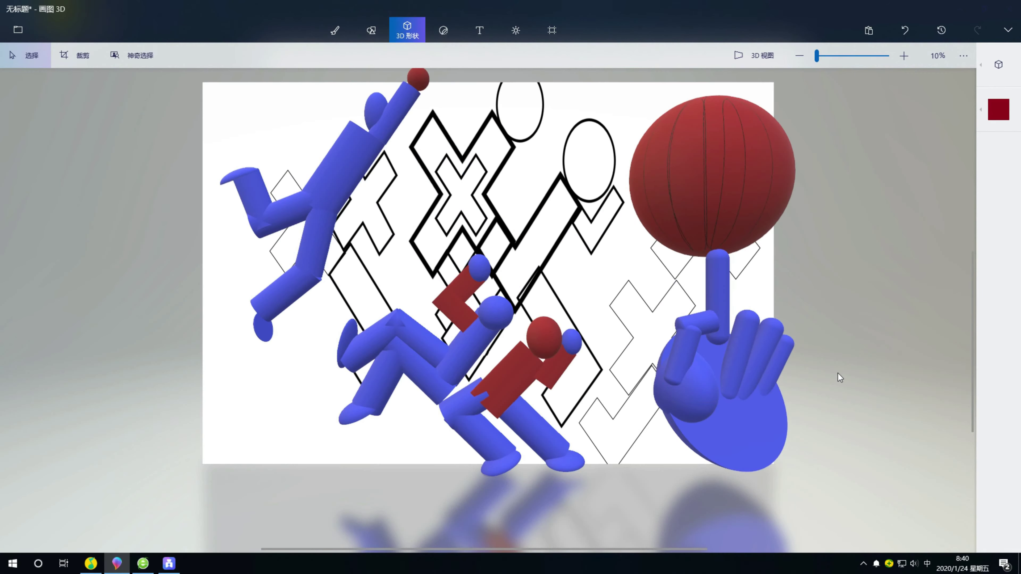
click(737, 348)
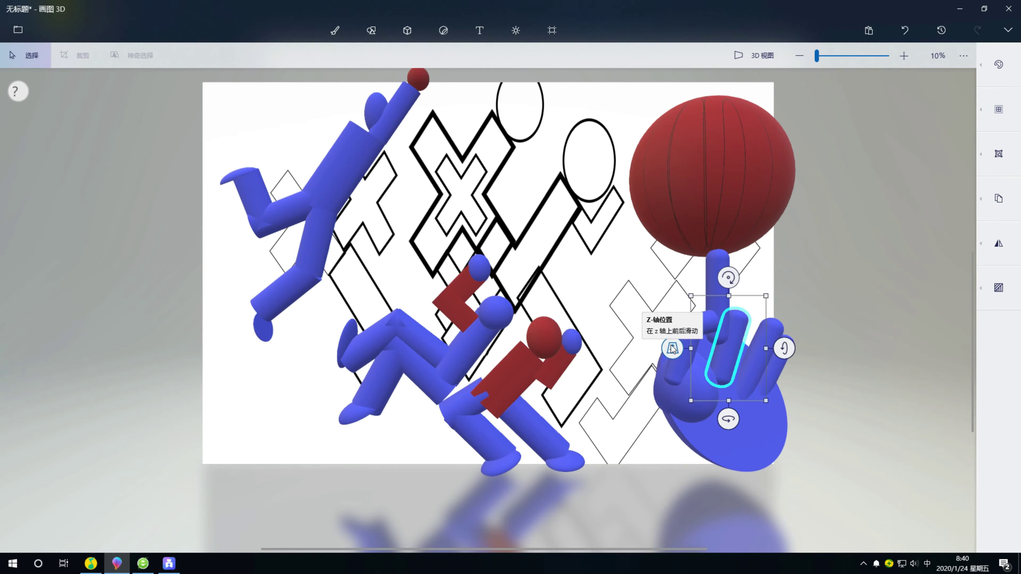
click(736, 348)
drag(736, 349, 778, 359)
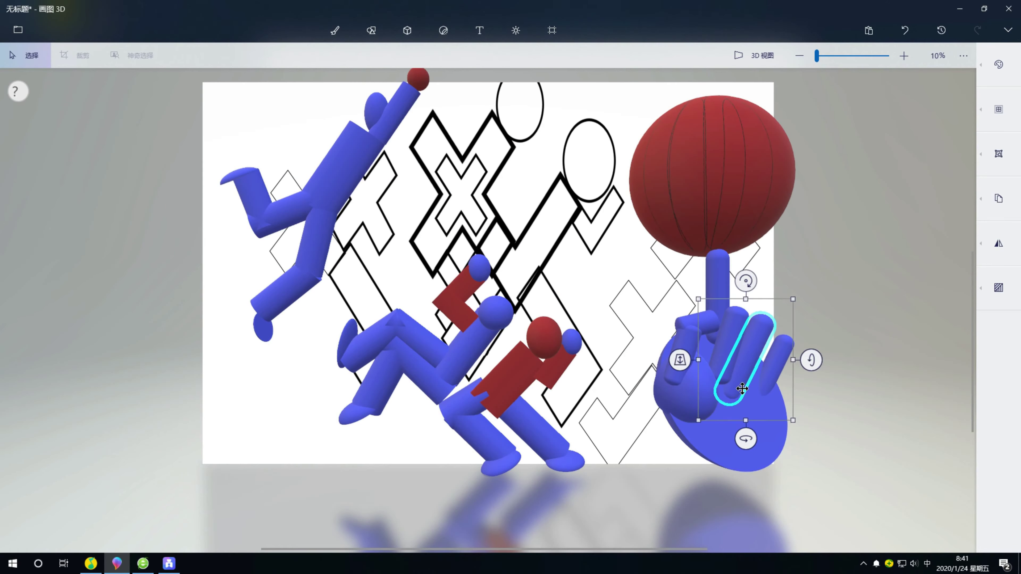
click(838, 441)
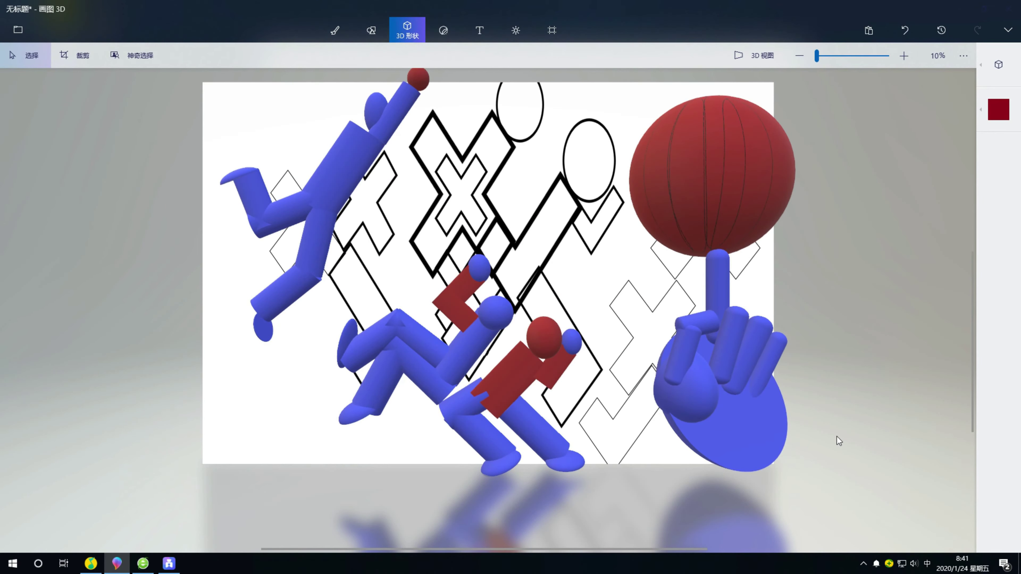
Step: Move the blue egg down onto the palm as a thumb and adjust its depth
click(711, 322)
click(998, 199)
click(889, 210)
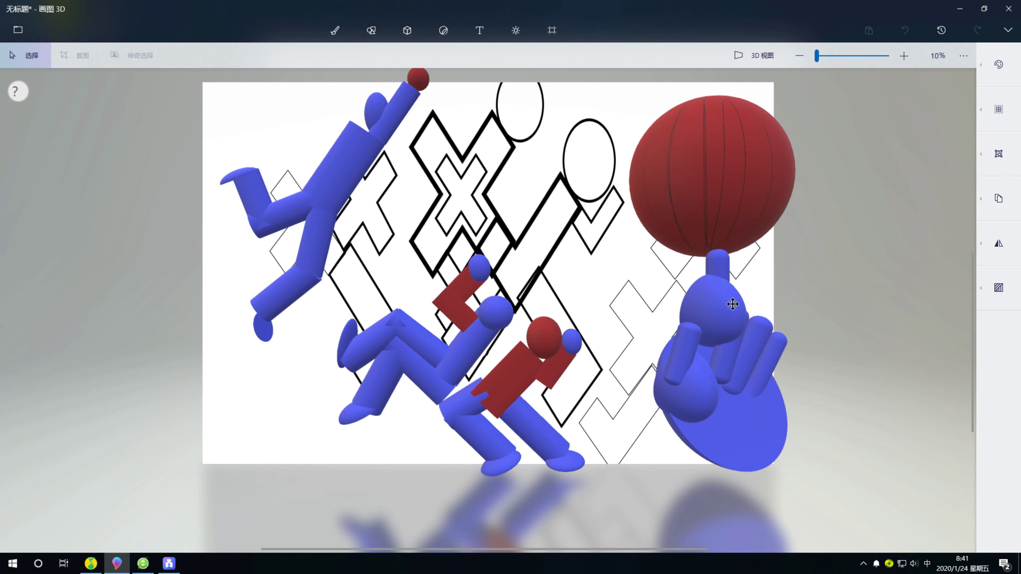
mouse_move(723, 308)
mouse_down()
mouse_move(694, 299)
mouse_move(705, 318)
mouse_up()
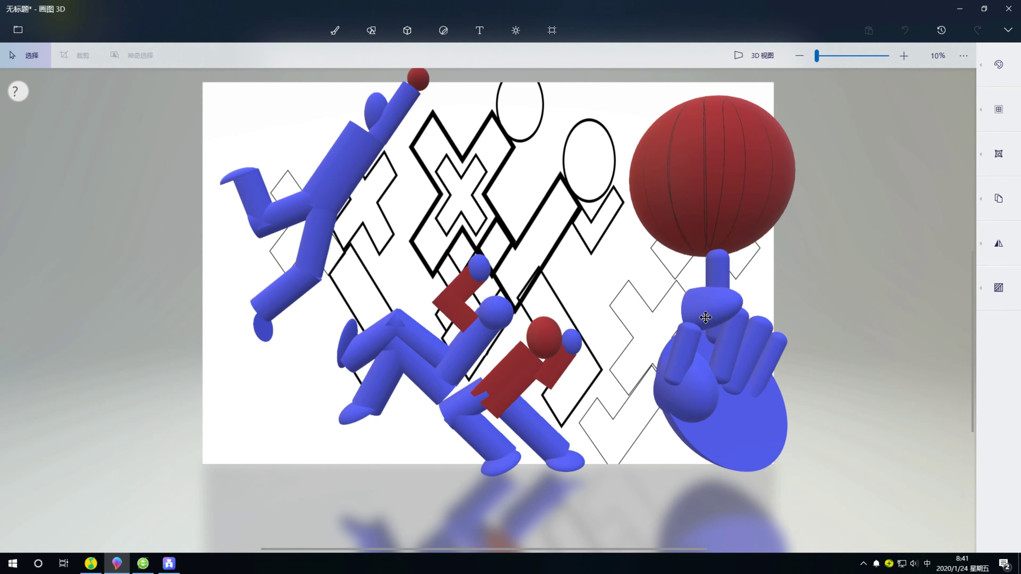
mouse_move(711, 267)
mouse_down()
mouse_move(746, 332)
mouse_move(718, 327)
mouse_move(712, 349)
mouse_up()
drag(639, 350, 629, 355)
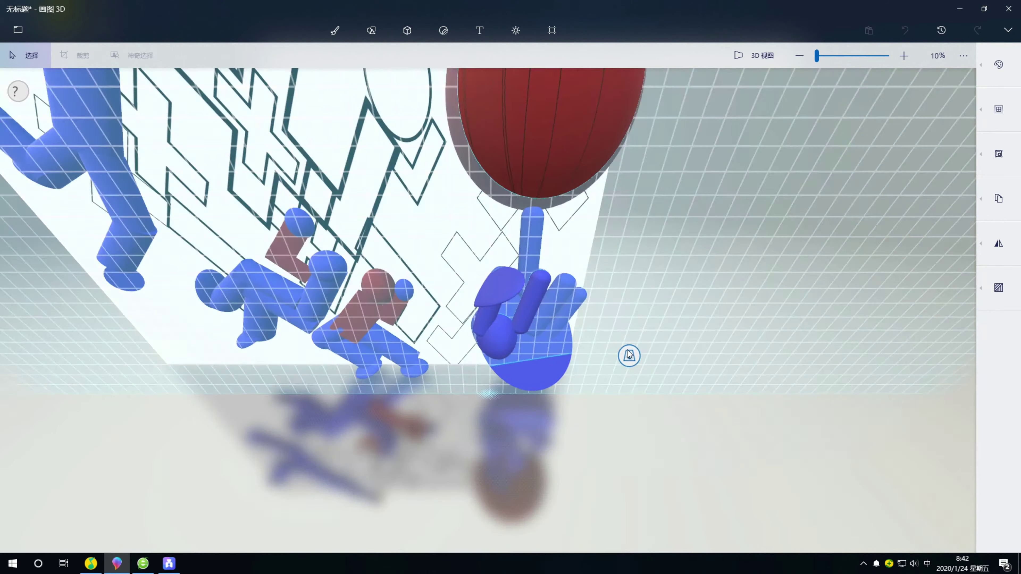
click(795, 411)
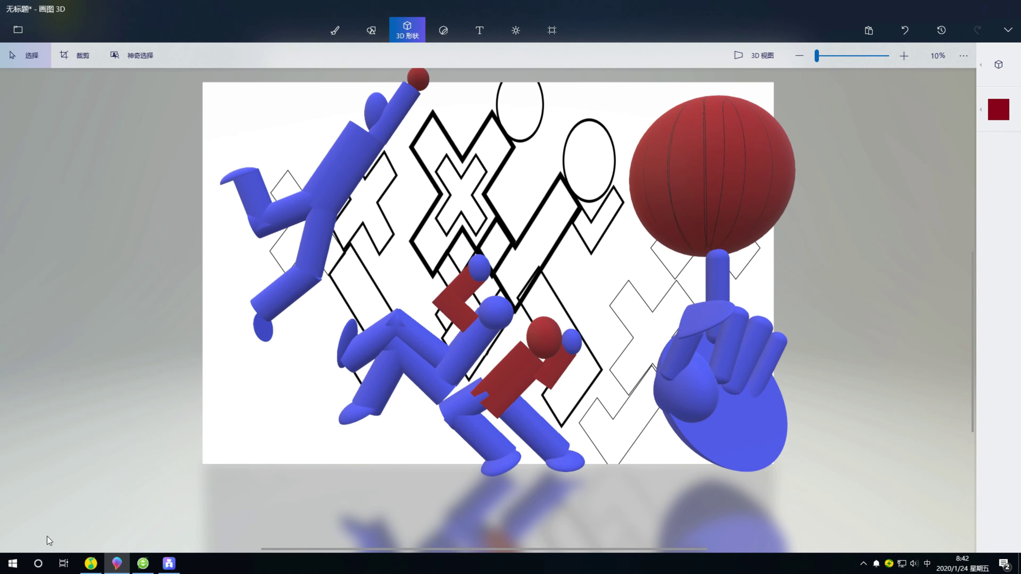
Step: Rotate the blue palm disc 29° and widen it toward the left
click(724, 435)
drag(720, 520, 796, 531)
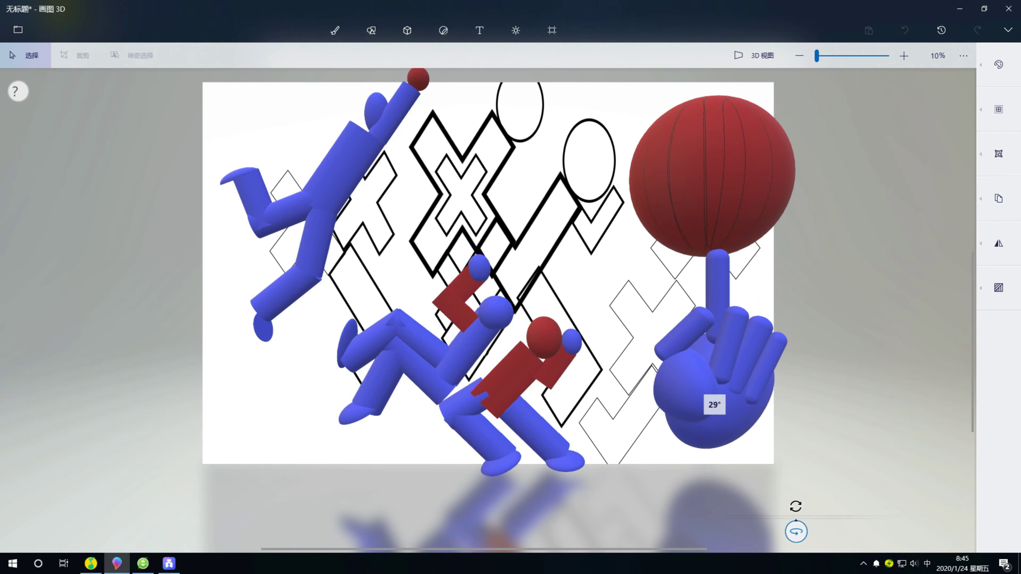
drag(590, 412, 593, 407)
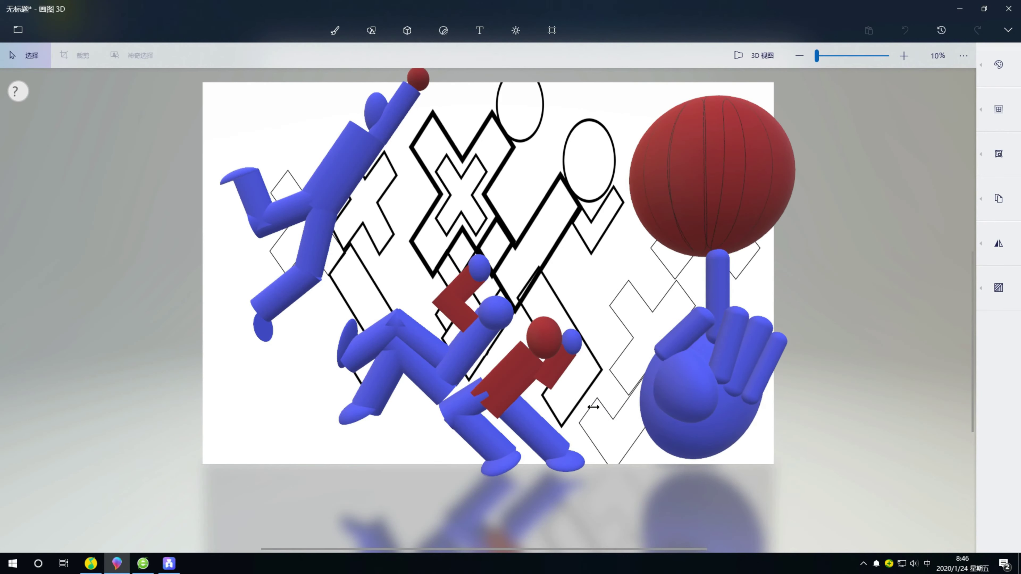
click(832, 431)
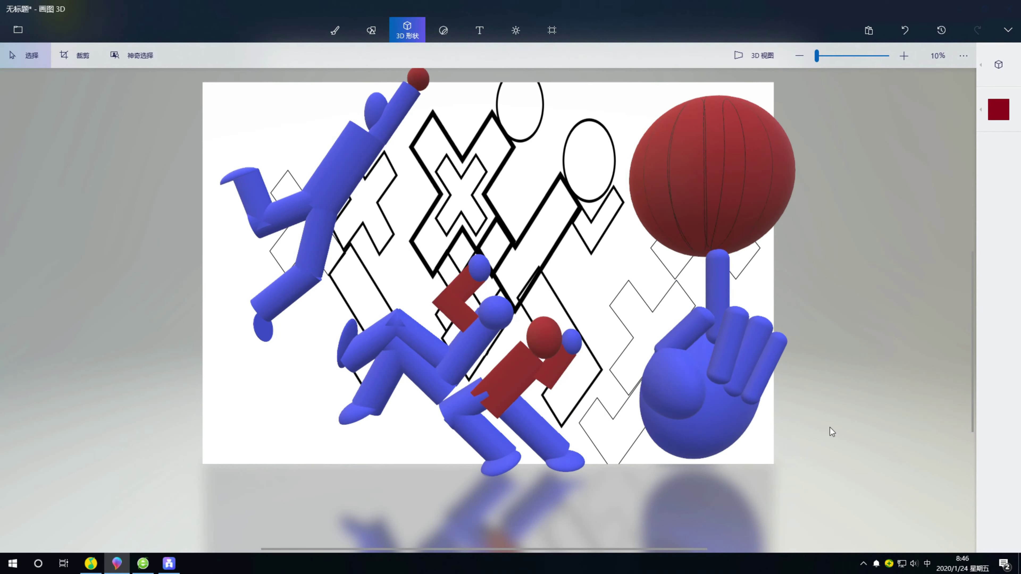
Step: Tilt the raised finger slightly clockwise and stretch the red ball into a wide oval
click(719, 289)
drag(719, 212, 747, 217)
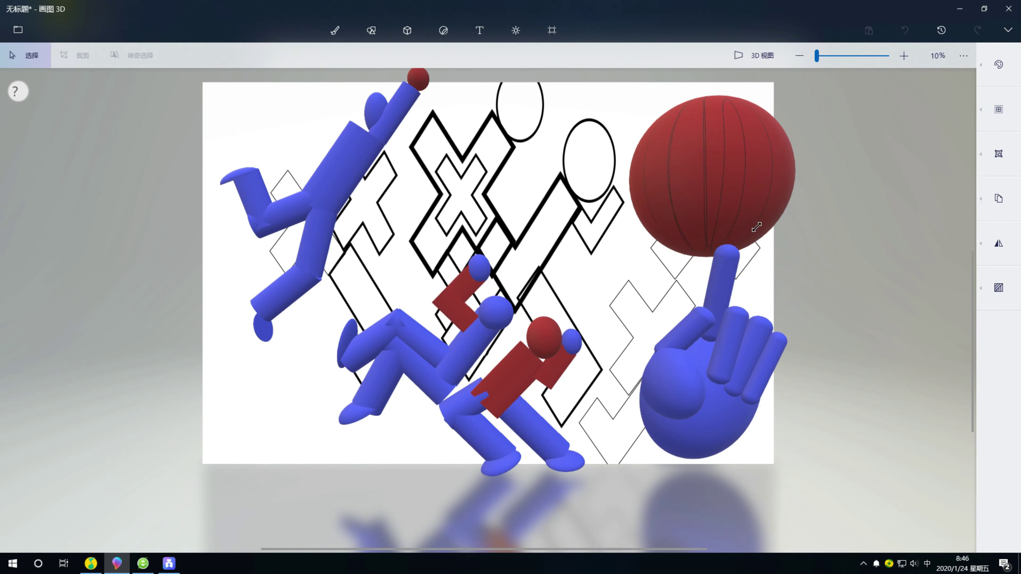
click(763, 181)
drag(865, 152, 903, 154)
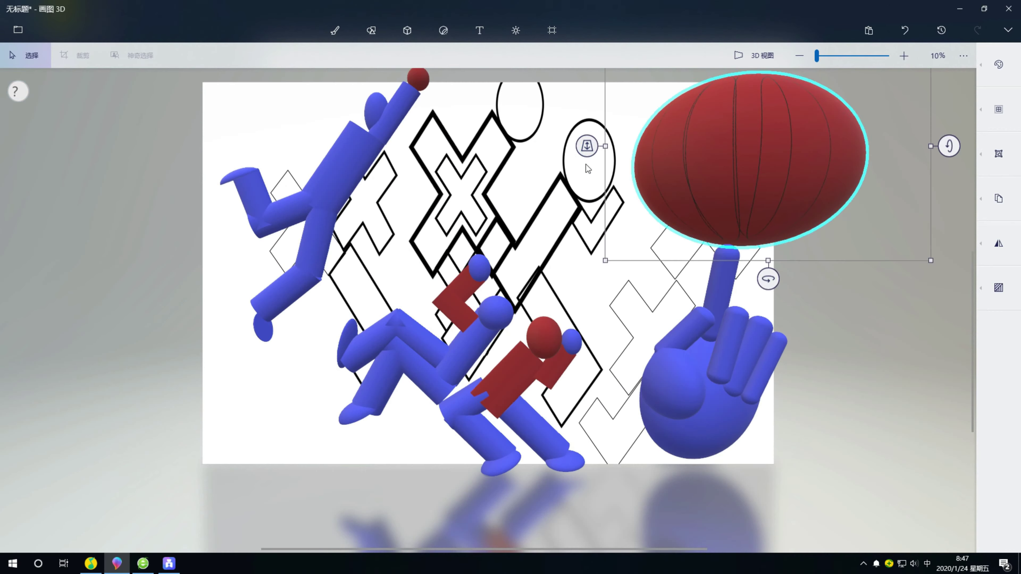
click(615, 303)
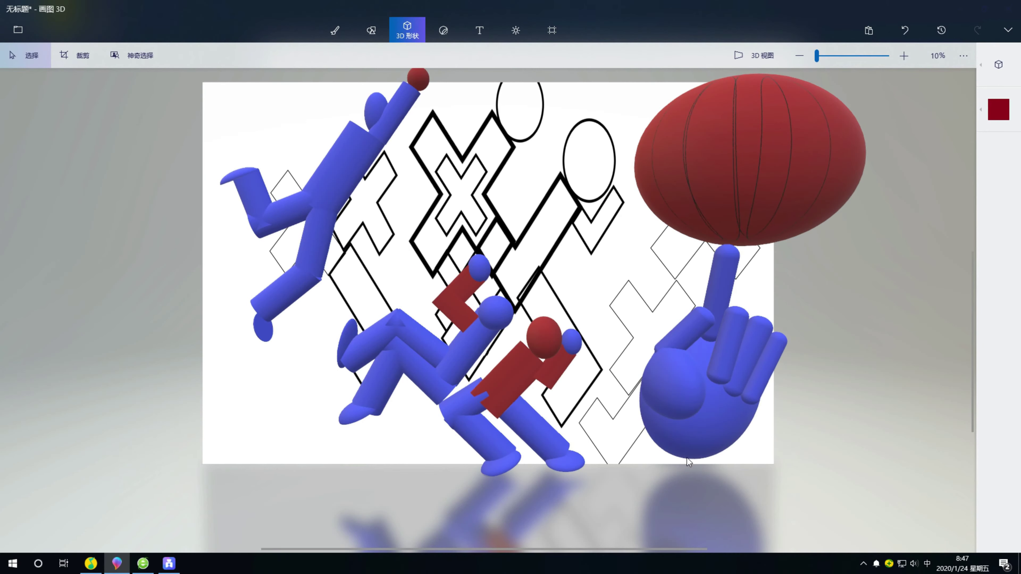
click(999, 64)
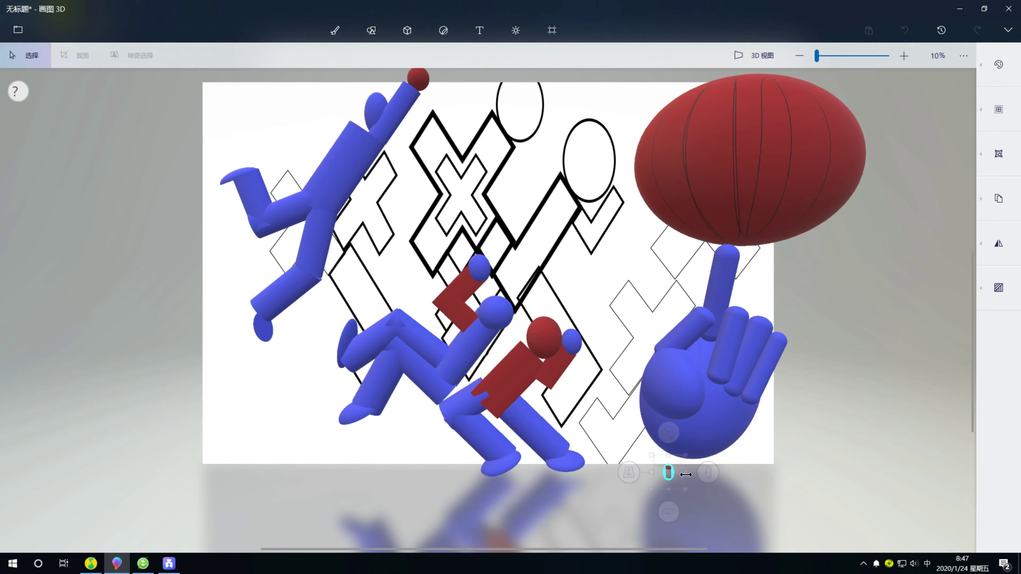
Step: Draw a red cylinder below the hand and straighten it
drag(665, 472, 730, 481)
drag(660, 454, 663, 451)
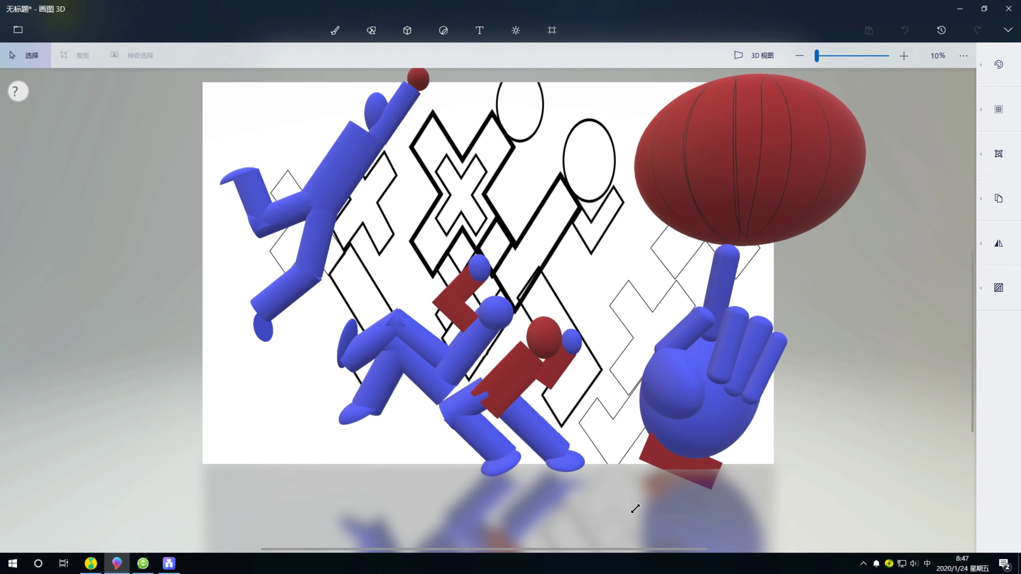
click(798, 505)
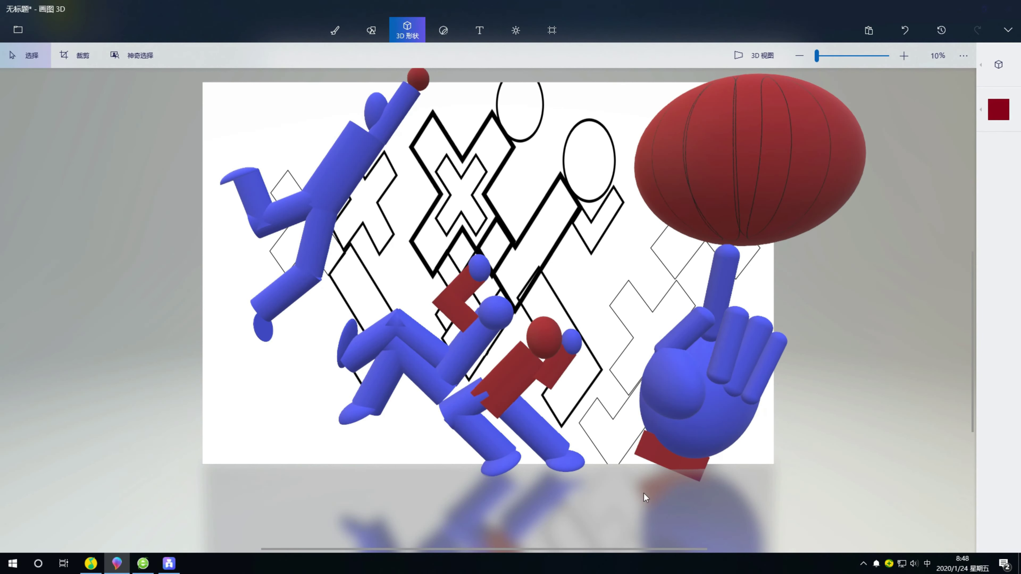
Step: Draw an outlined 2D cross at the lower left and rotate it clockwise
click(371, 30)
click(998, 65)
drag(228, 350, 307, 442)
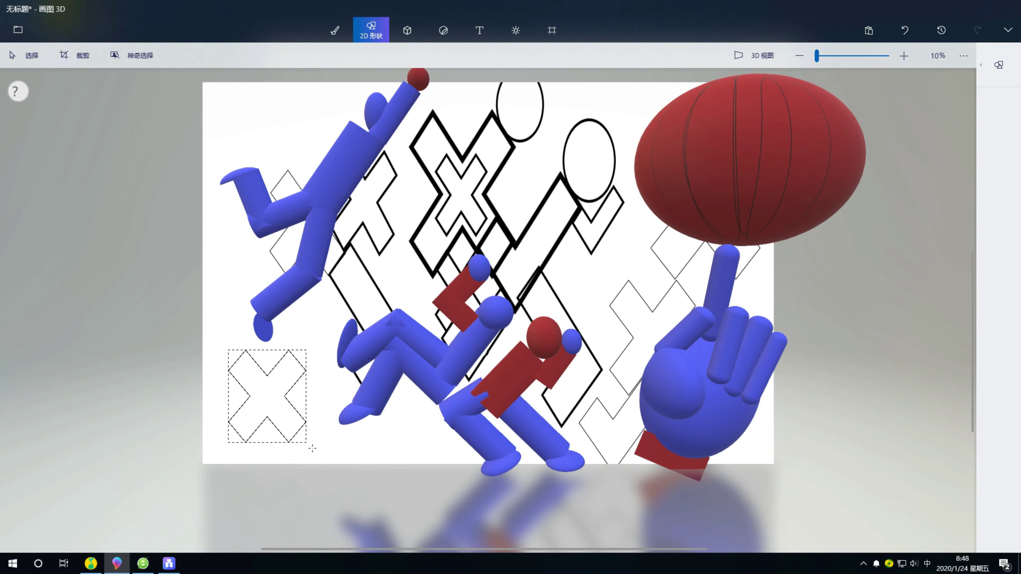
drag(278, 329, 268, 424)
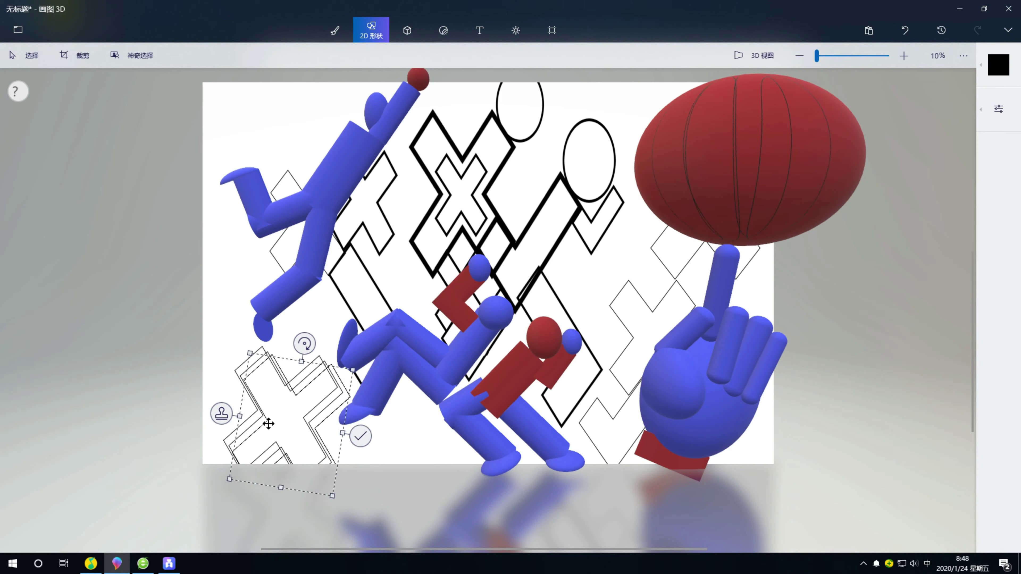
click(360, 437)
Step: Draw an enlarged outlined chevron in the top-left corner
click(998, 64)
click(950, 190)
drag(213, 91, 309, 161)
drag(314, 89, 334, 95)
click(198, 127)
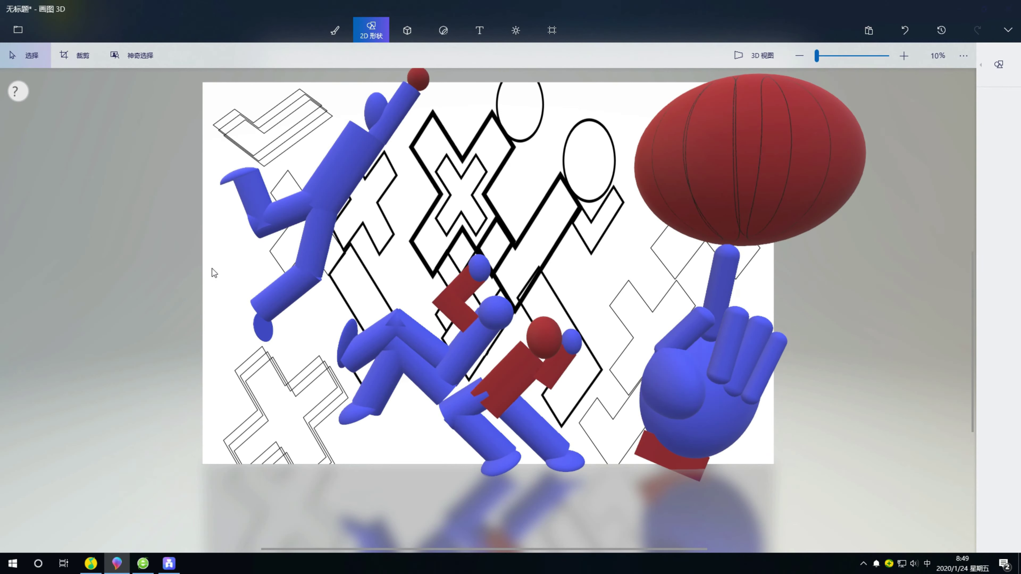
click(682, 458)
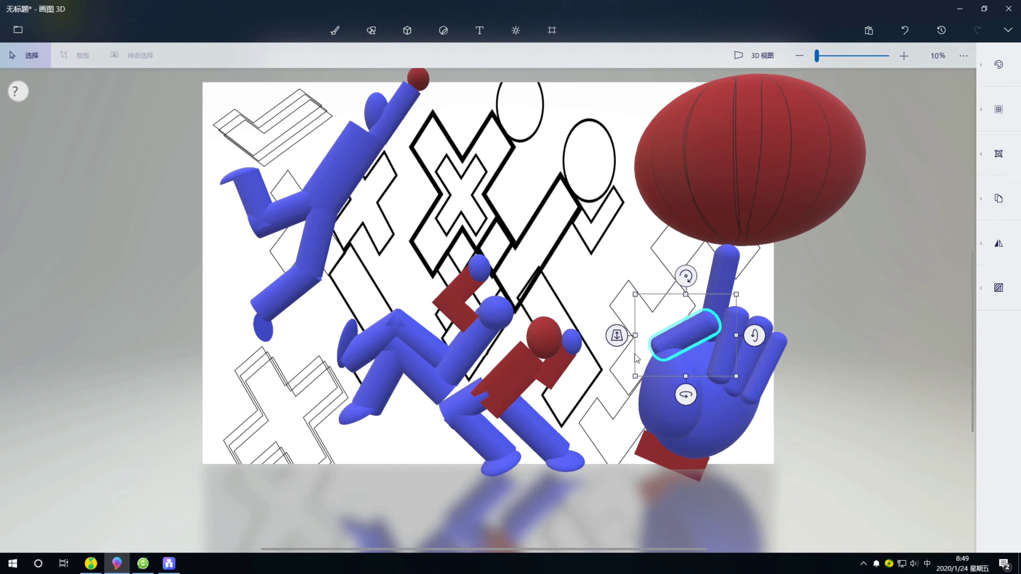
Step: Nudge the hand's thumb slightly left and up, then rotate it a few degrees
drag(689, 398, 692, 398)
click(819, 398)
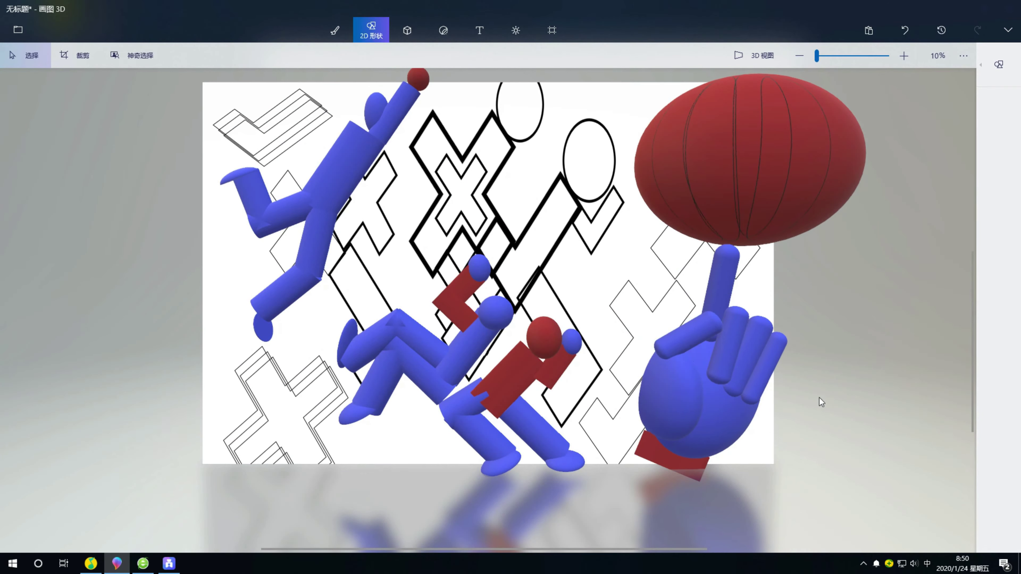
drag(727, 364, 720, 362)
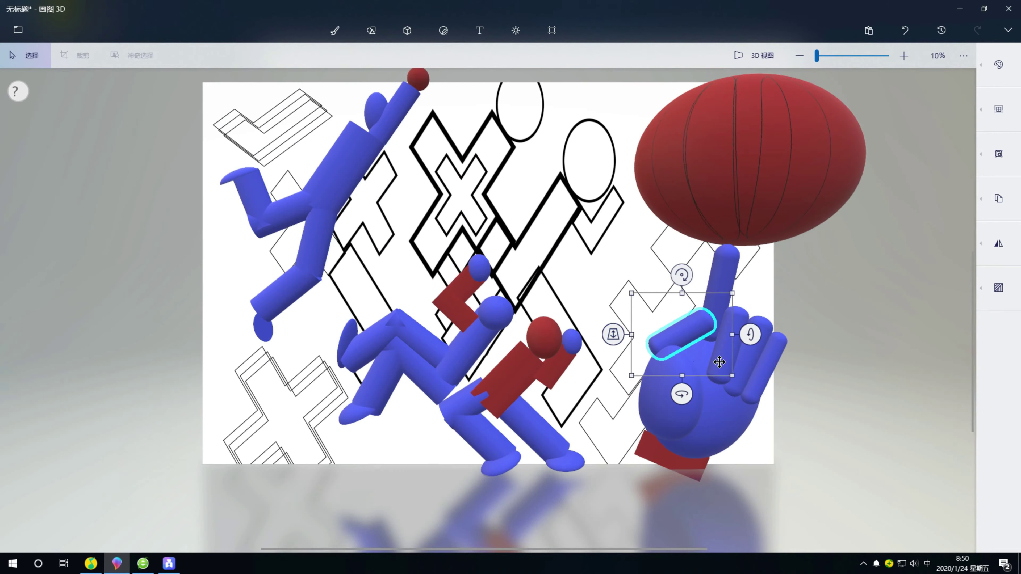
click(900, 405)
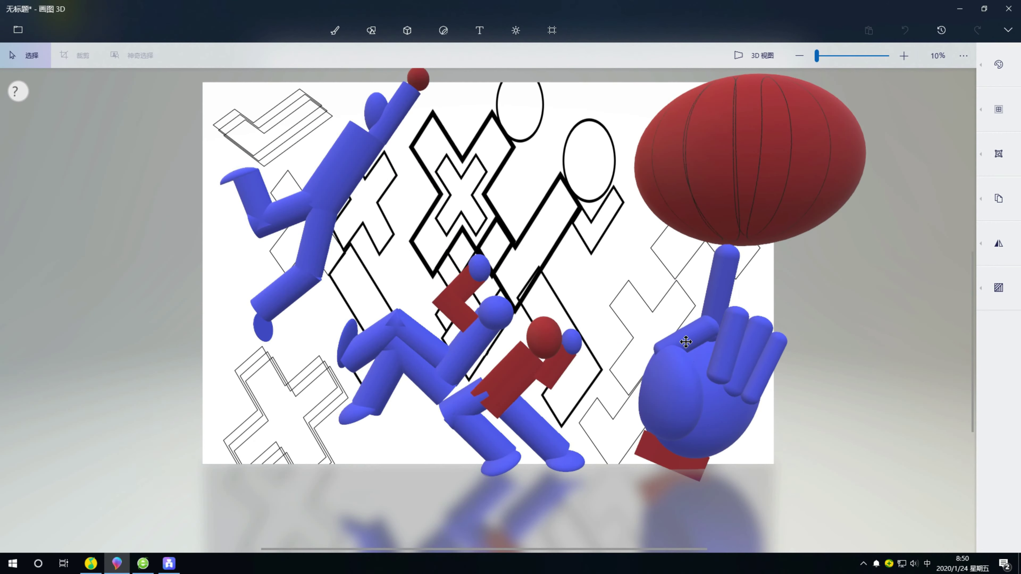
key(ctrl+2)
click(687, 342)
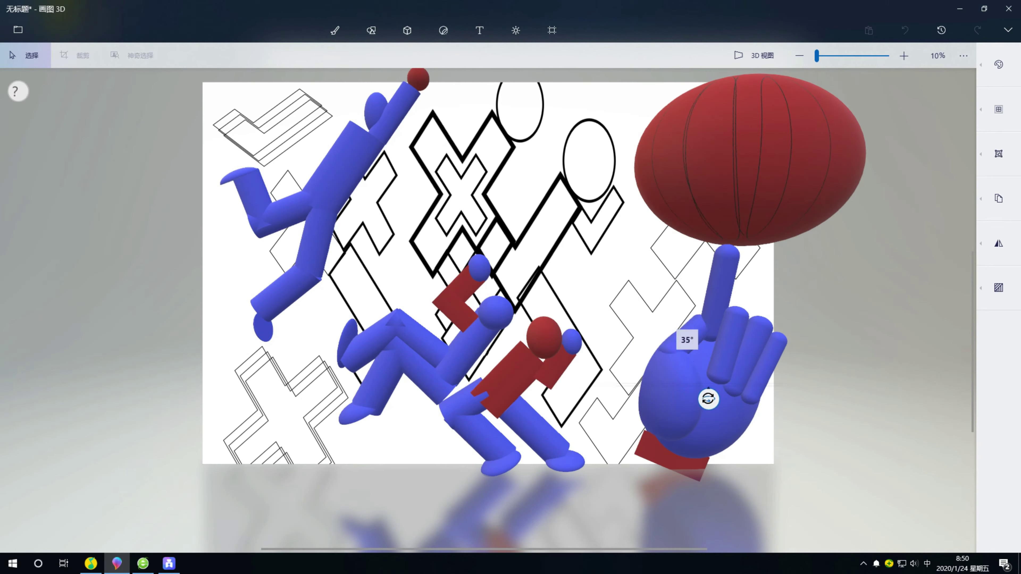
drag(685, 291, 685, 287)
click(806, 408)
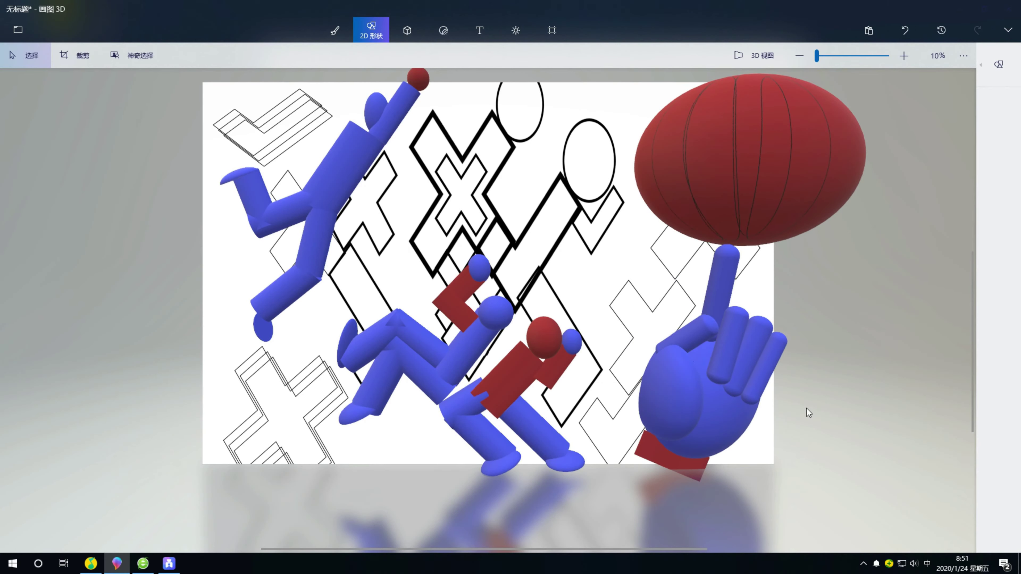
Step: Duplicate the big red ball, offset the copy slightly, and recolour it orange
click(734, 197)
click(998, 198)
click(896, 273)
key(ctrl+v)
drag(755, 169, 757, 180)
click(998, 64)
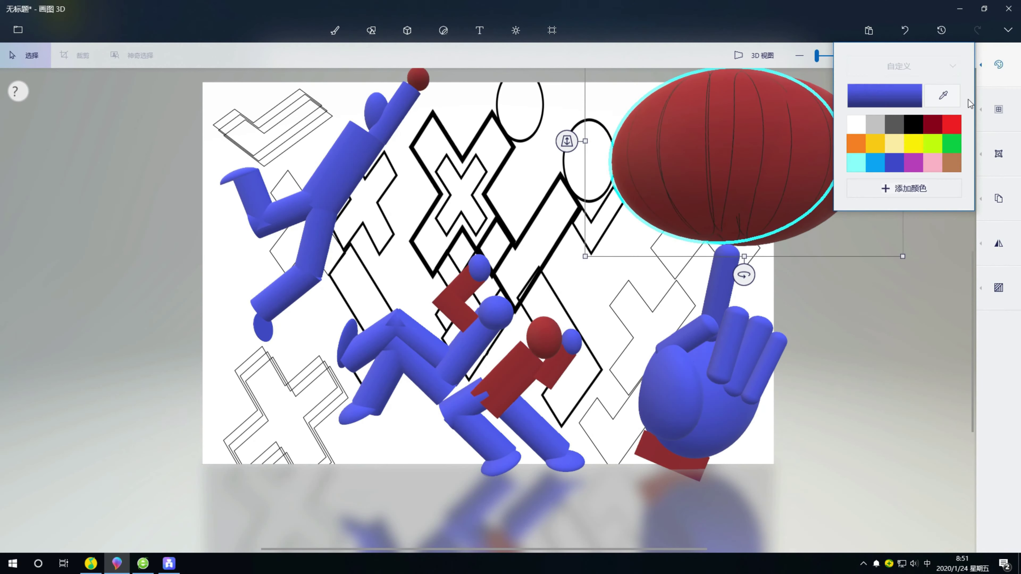
click(912, 147)
click(851, 148)
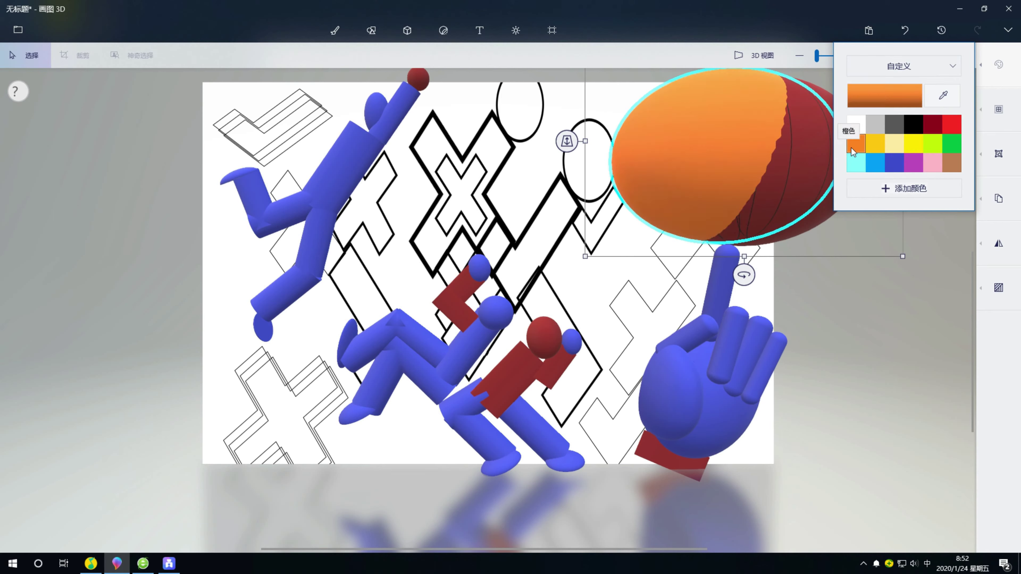
Step: Move the original red ball back over the orange copy so a stripe shows
click(805, 167)
drag(806, 166, 747, 163)
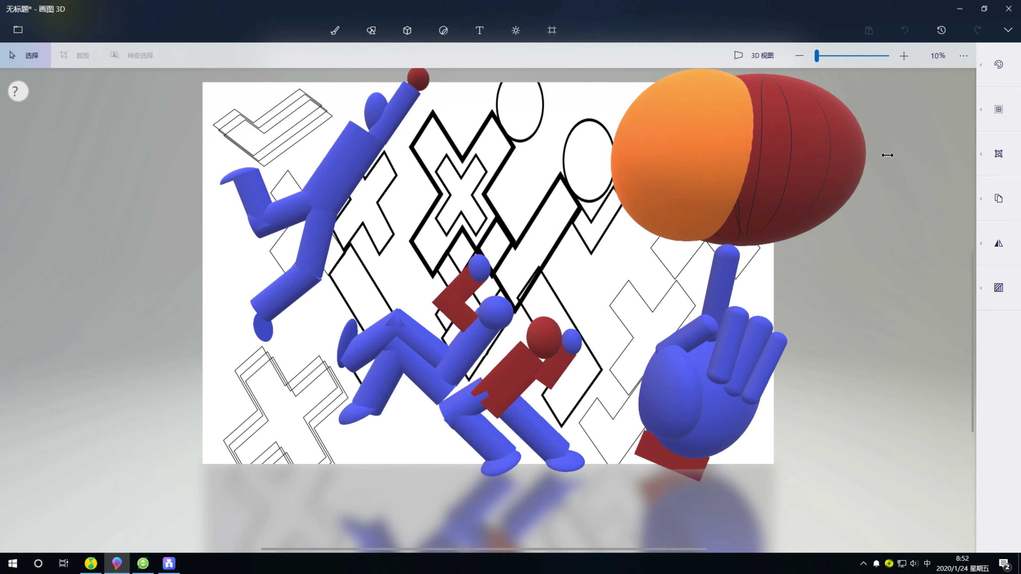
click(626, 246)
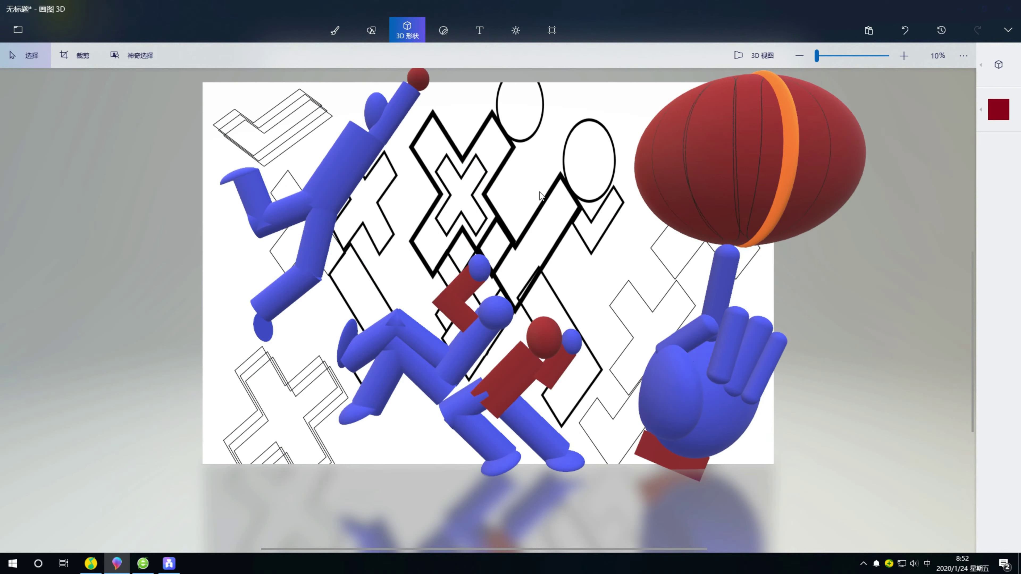
drag(413, 100, 563, 258)
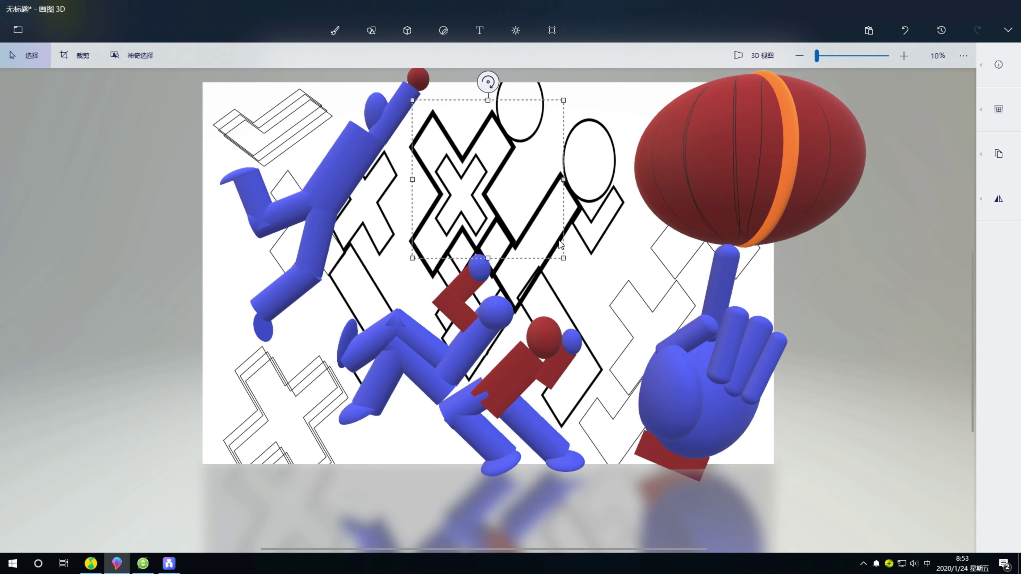
Step: Draw a sphere over the top-centre crosses, try brown and a custom colour, then settle on red
click(371, 30)
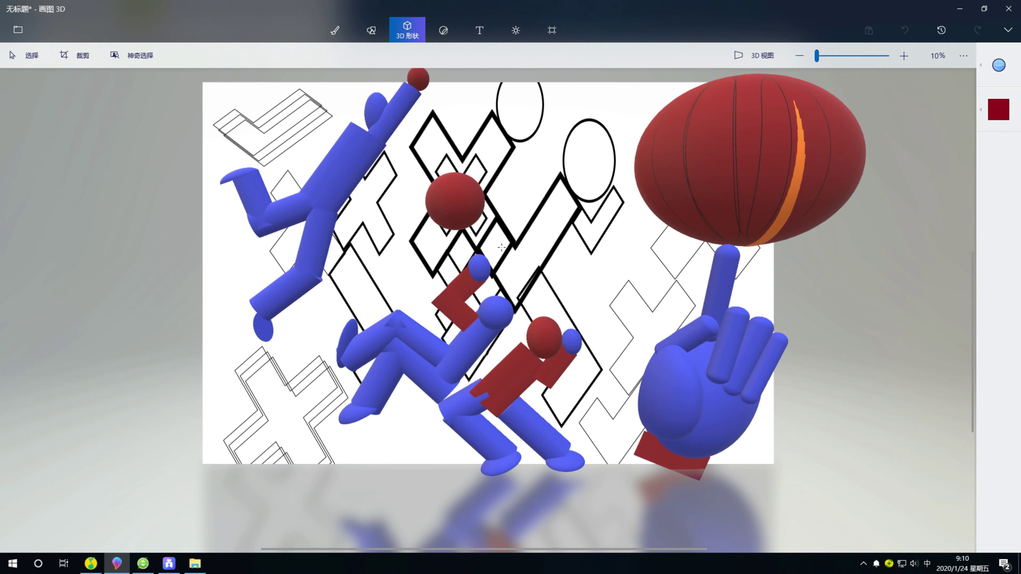
drag(502, 247, 514, 251)
click(998, 64)
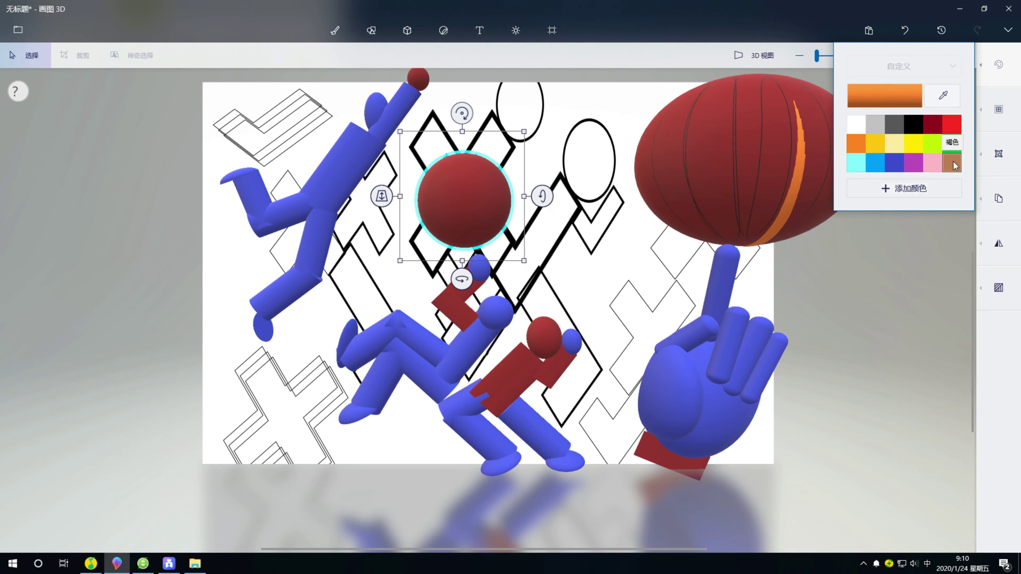
click(954, 164)
click(905, 189)
click(520, 262)
click(453, 389)
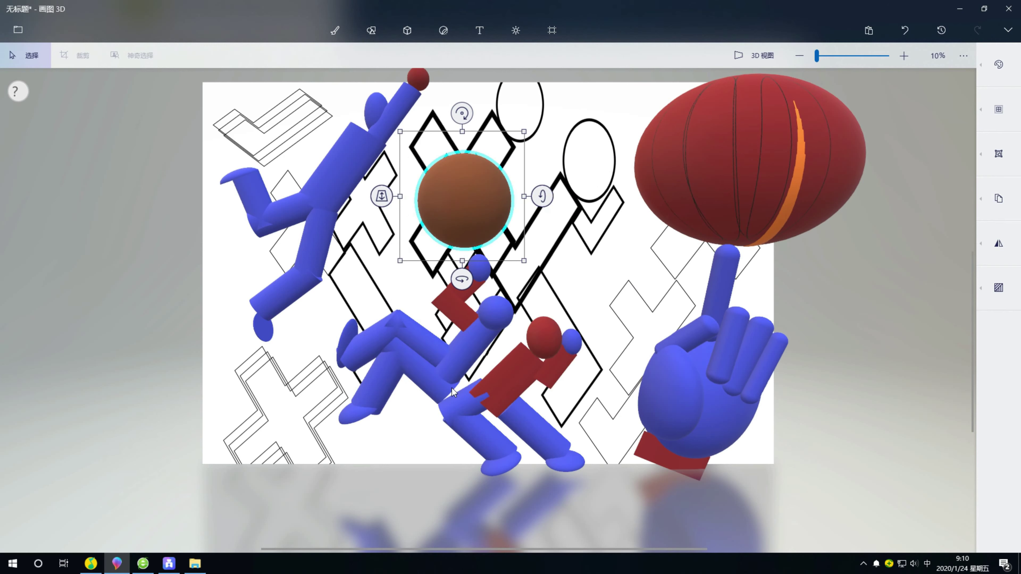
click(998, 64)
click(943, 125)
click(596, 284)
click(443, 30)
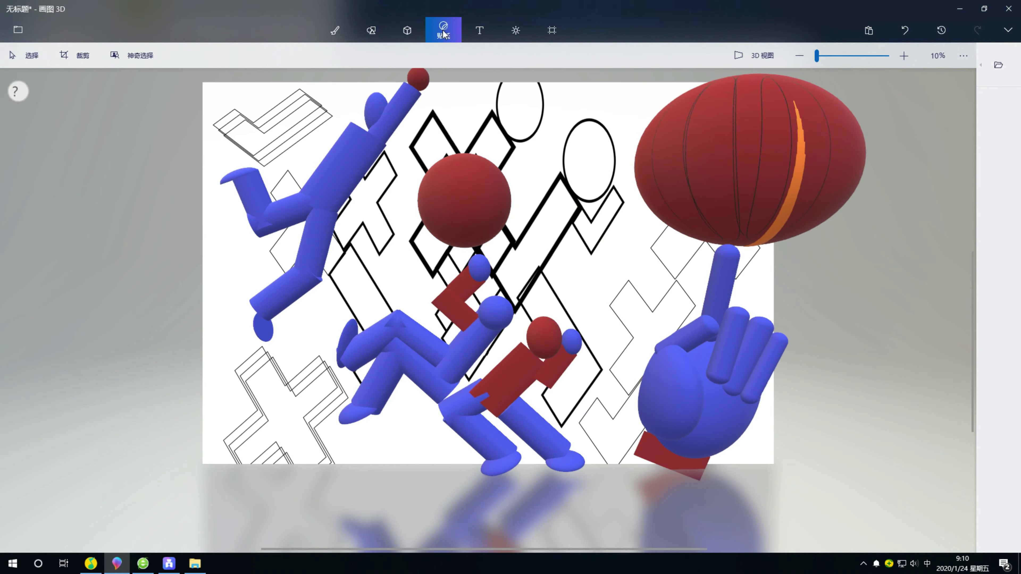
Step: Stamp an enlarged statue-head texture sticker across the big red ball
click(877, 237)
click(464, 201)
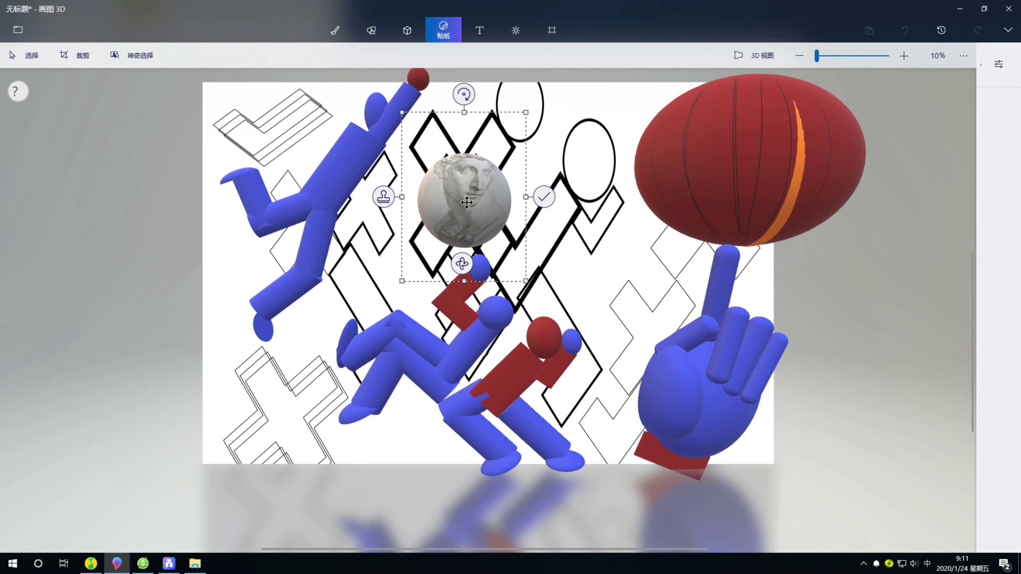
drag(464, 201, 724, 157)
drag(798, 155, 899, 138)
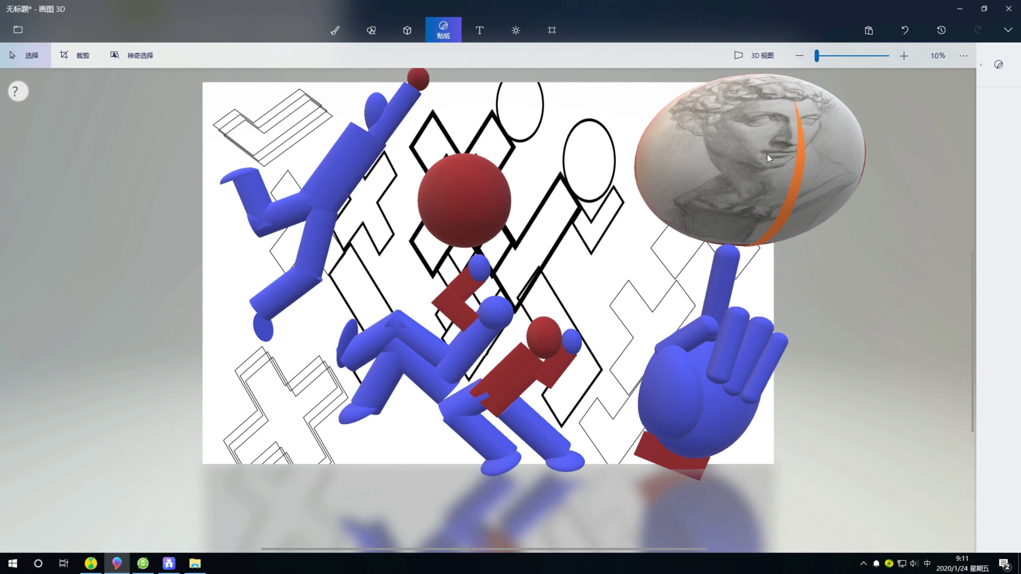
click(484, 306)
Step: Stamp an upright statue-head sticker covering the whole small sphere
drag(484, 305, 454, 189)
drag(487, 233, 510, 252)
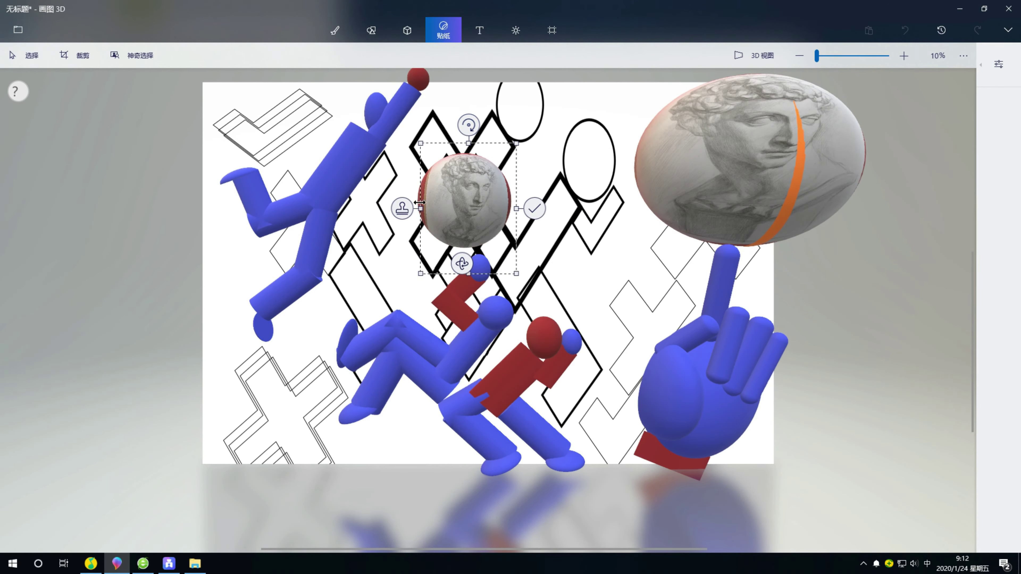
drag(462, 120, 578, 204)
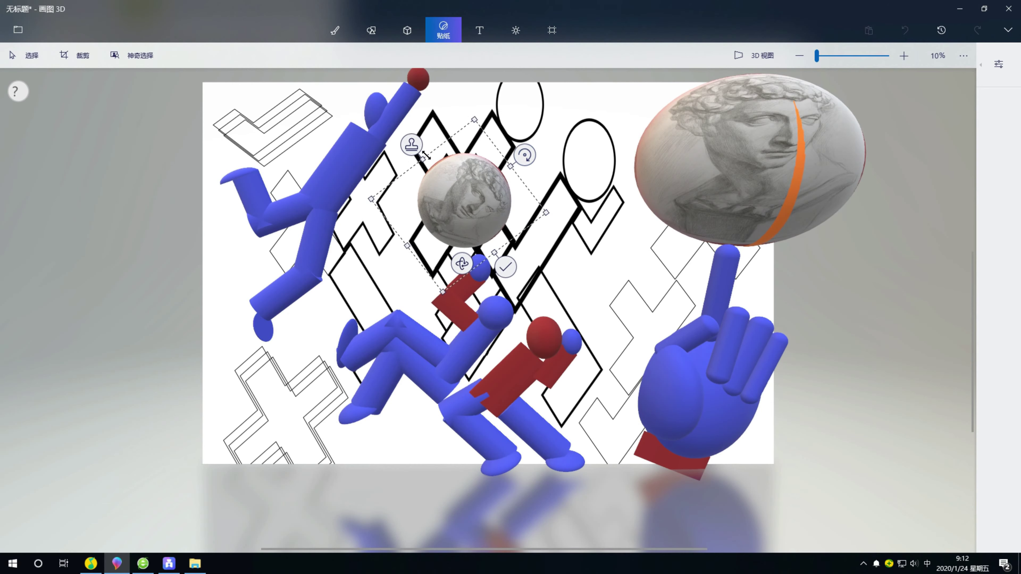
drag(527, 157, 429, 129)
drag(455, 172, 460, 177)
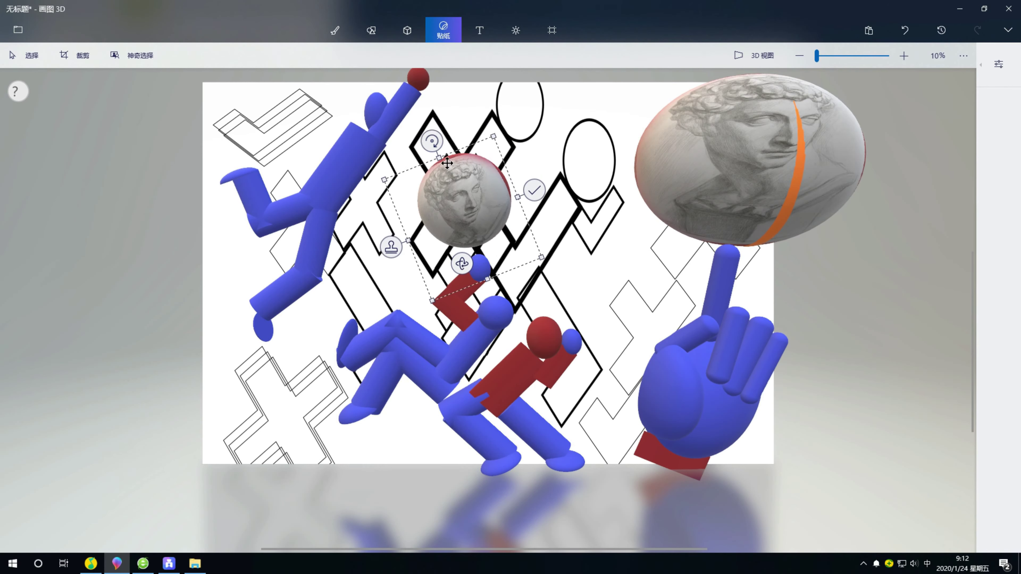
click(530, 177)
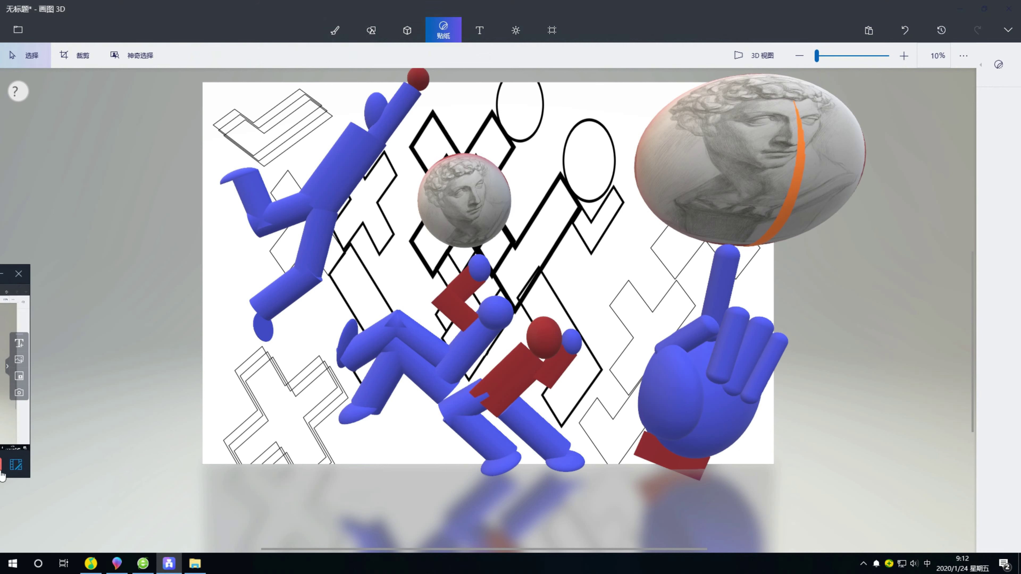
click(407, 29)
Step: Draw a red 3D oval beside the big ball
click(998, 109)
click(794, 112)
click(881, 117)
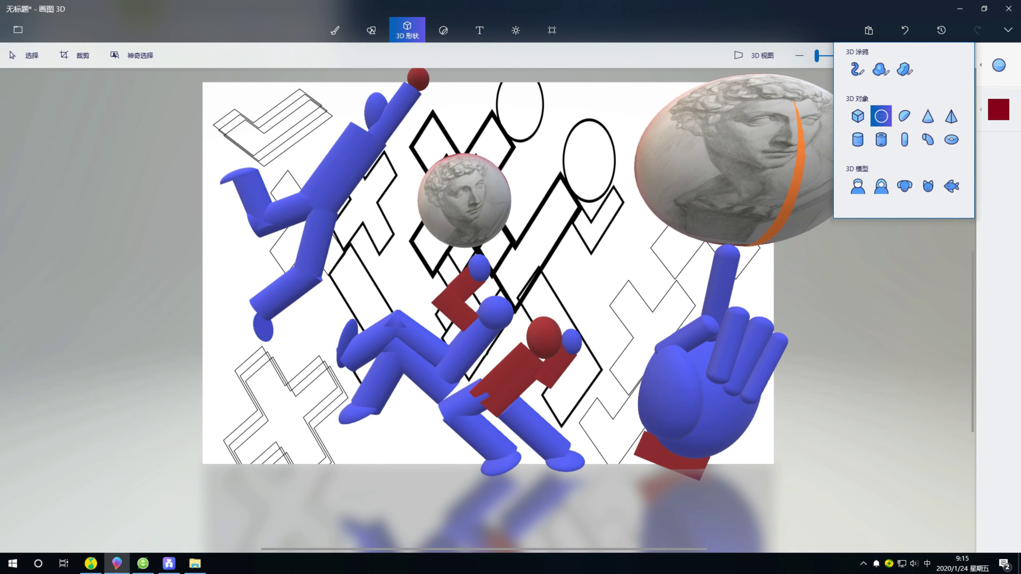
drag(563, 116, 621, 225)
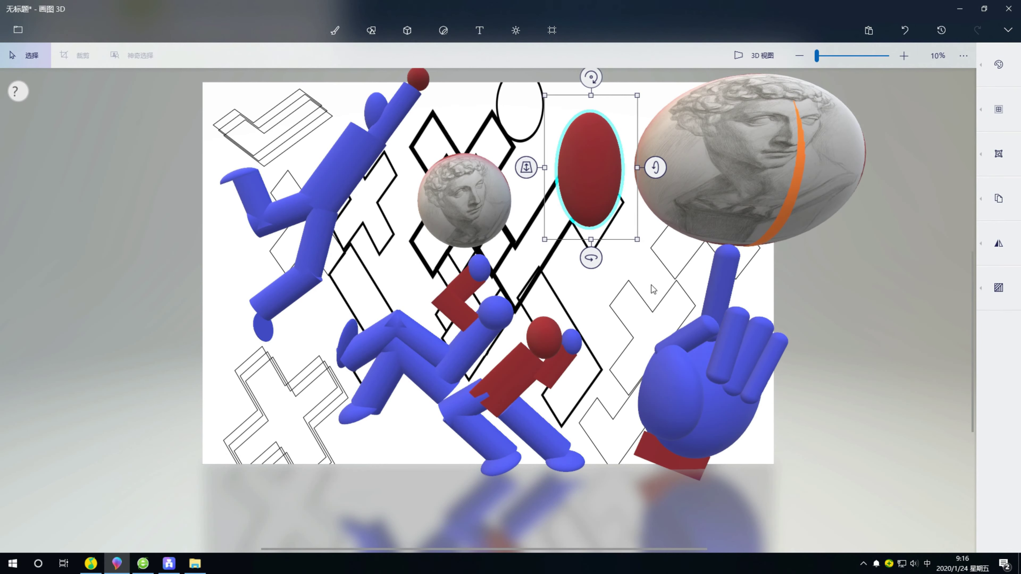
Step: Stamp a fitted statue-head sticker on the new oval and tilt it backwards
click(443, 29)
click(593, 172)
drag(626, 239, 638, 258)
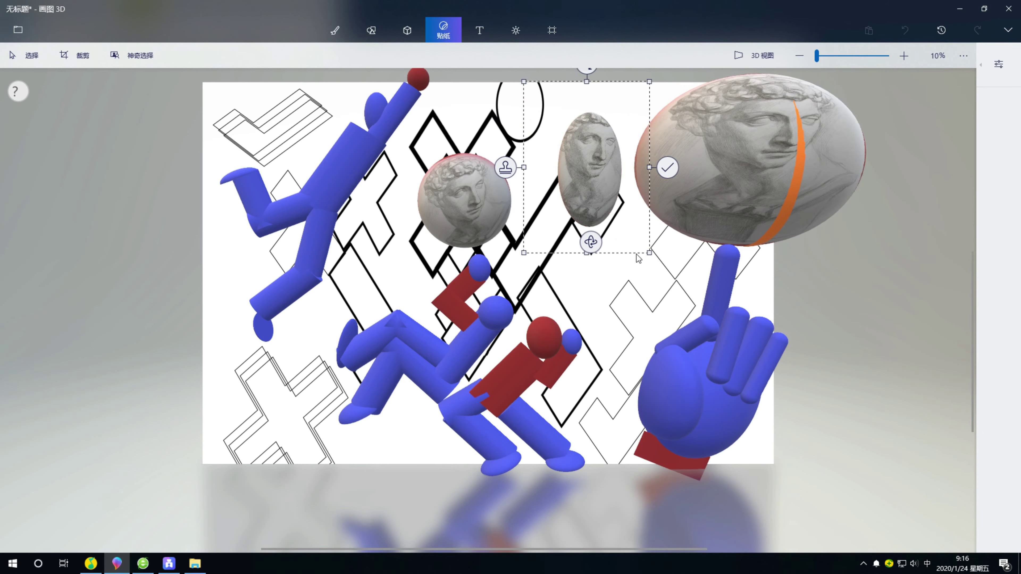
drag(649, 167, 631, 167)
drag(523, 167, 625, 197)
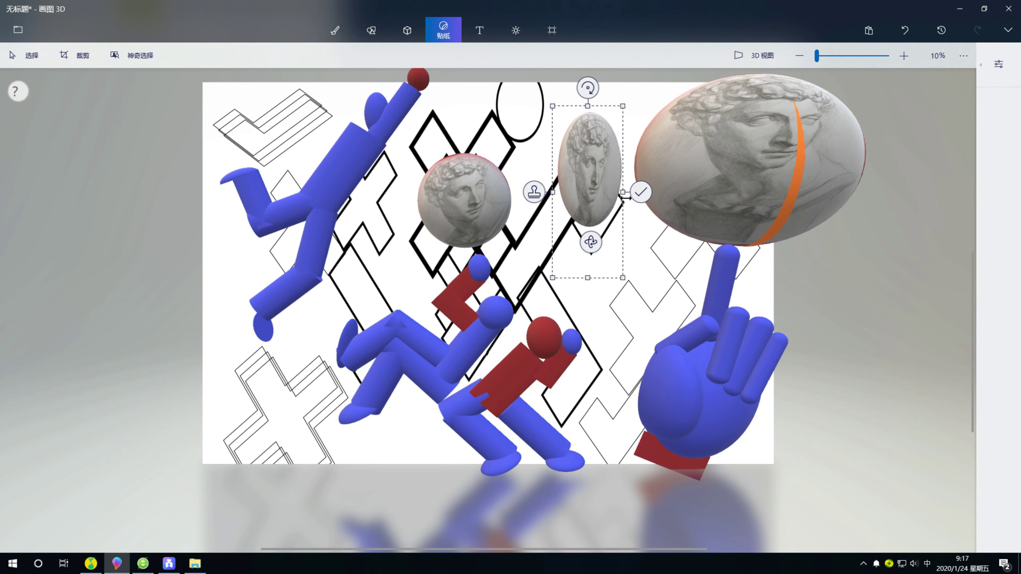
click(639, 192)
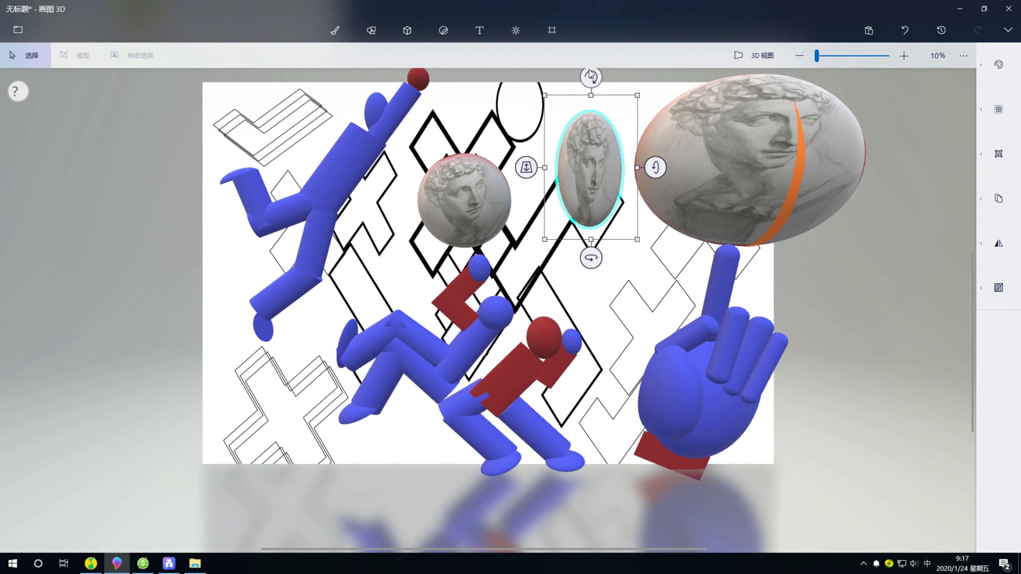
drag(590, 75, 593, 257)
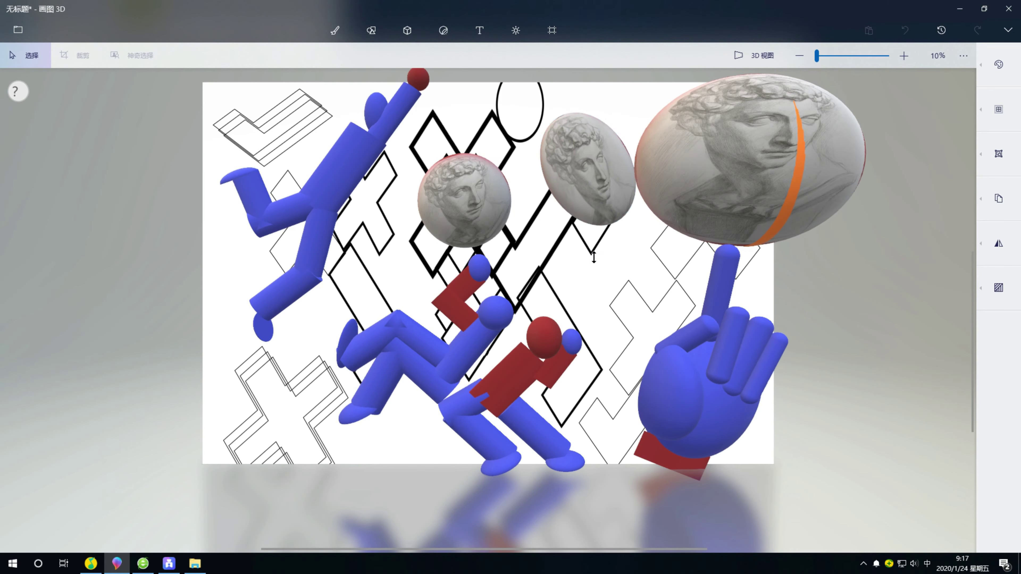
click(623, 292)
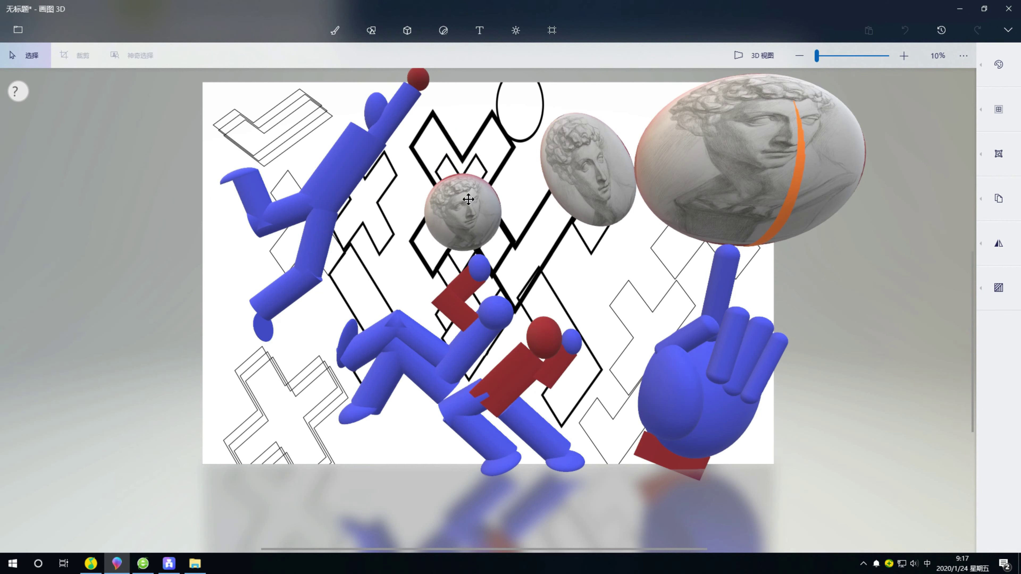
click(819, 192)
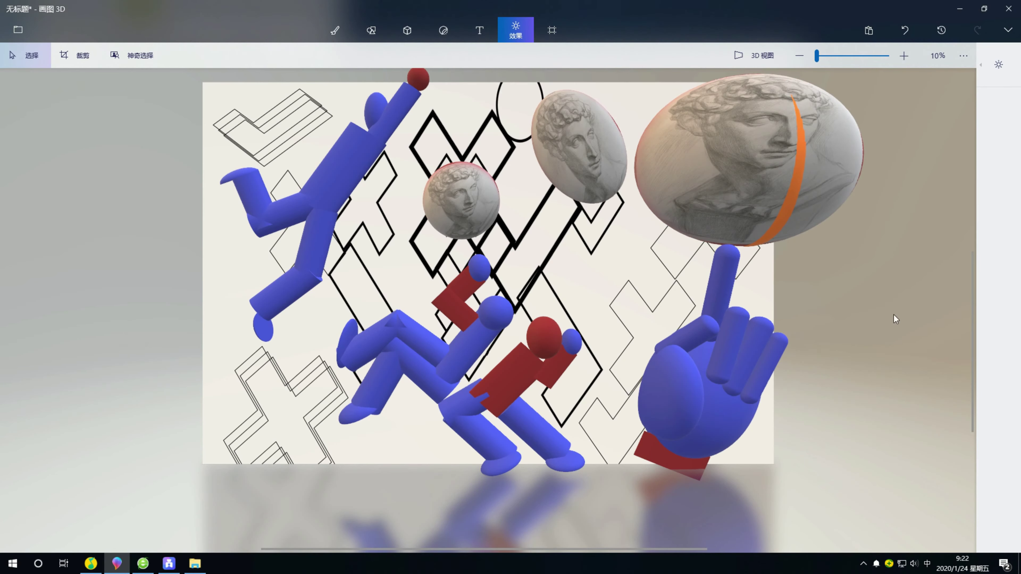
Step: Try warm, white and bluish lighting on the dial, then apply the 末地 (Minecraft) filter
click(998, 65)
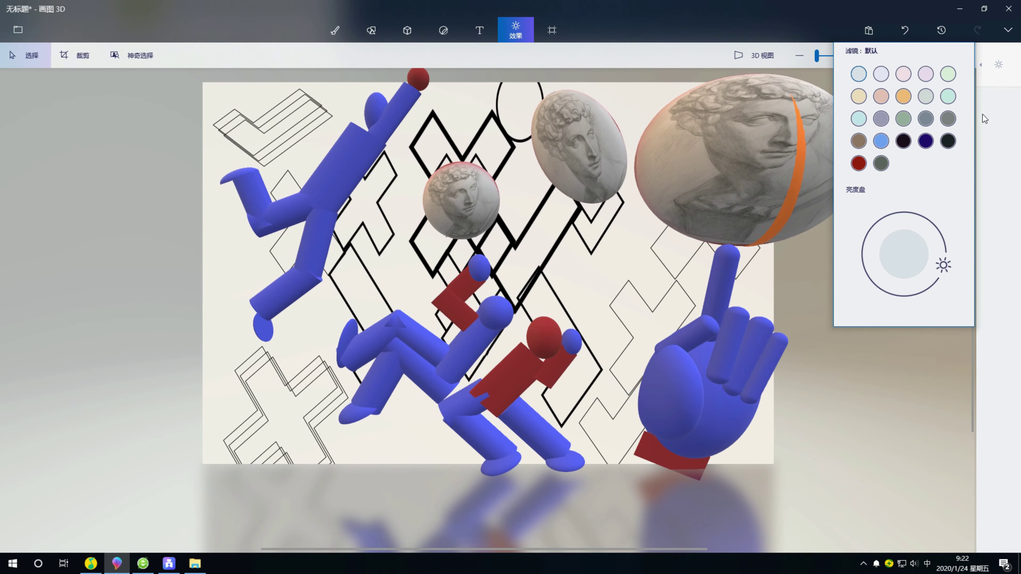
mouse_move(924, 277)
mouse_down()
mouse_move(932, 224)
mouse_move(872, 275)
mouse_move(922, 253)
mouse_up()
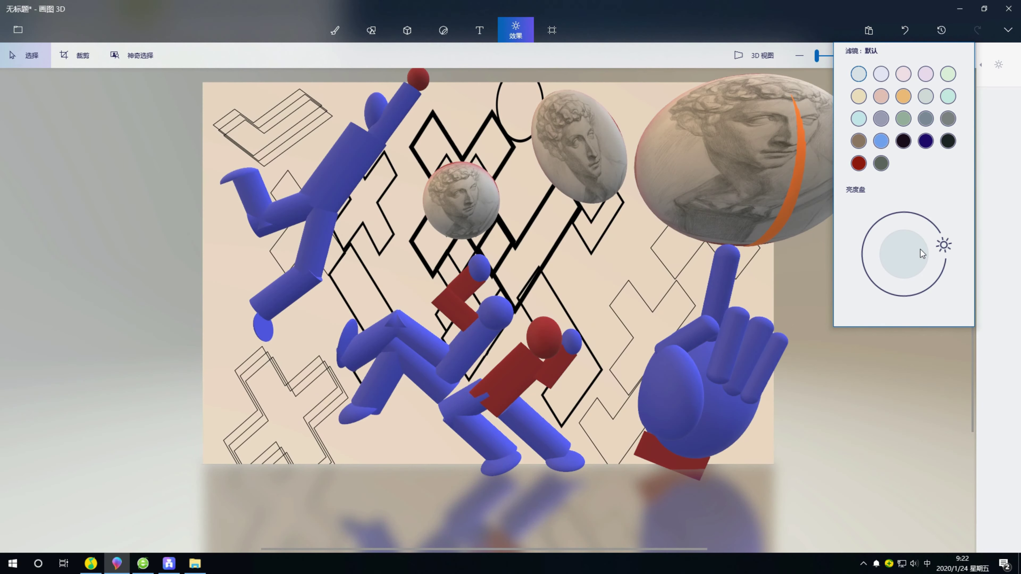
mouse_move(920, 251)
mouse_down()
mouse_move(907, 273)
mouse_move(915, 266)
mouse_up()
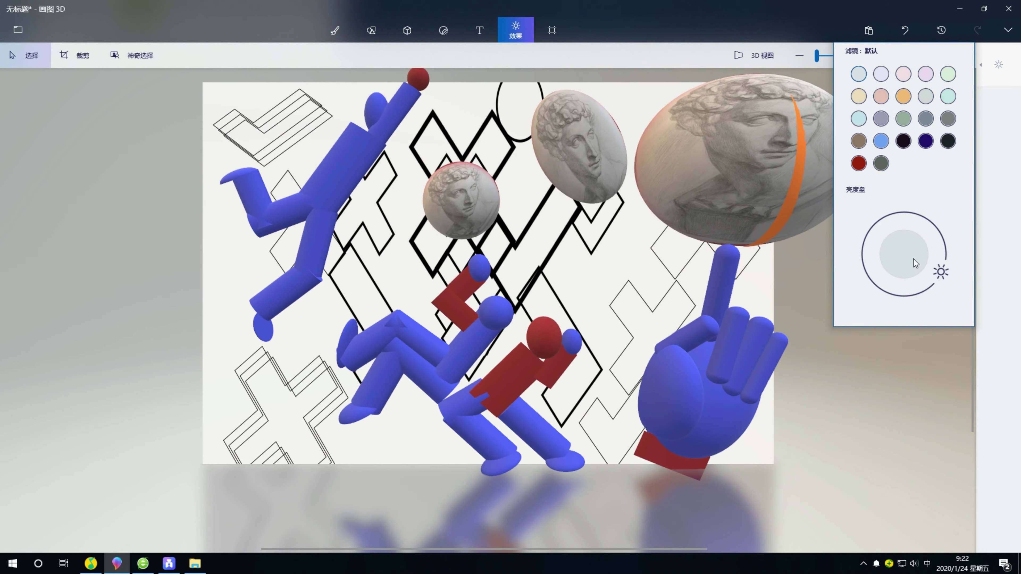
drag(912, 258, 852, 252)
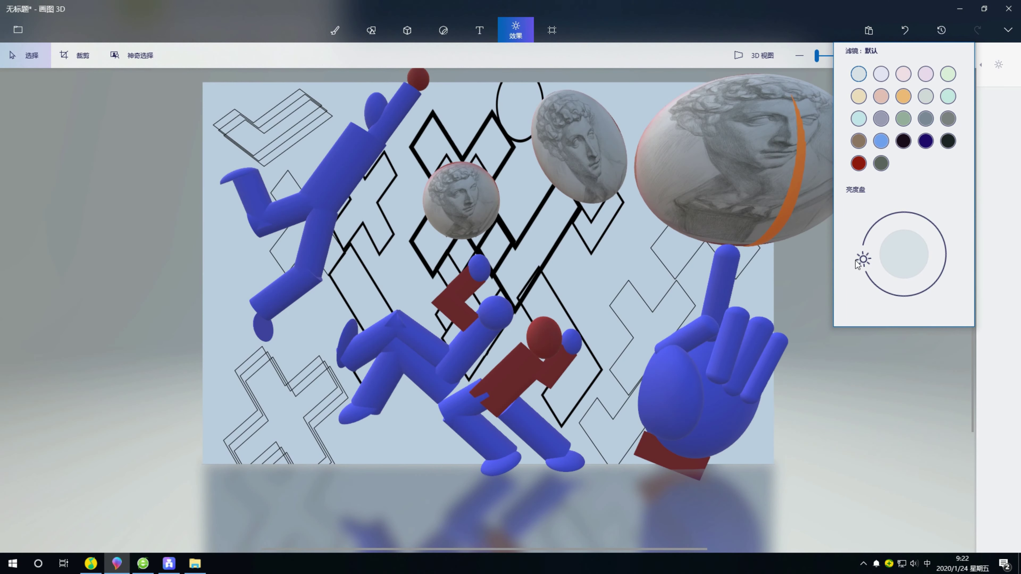
mouse_move(858, 265)
mouse_down()
mouse_move(922, 224)
mouse_move(884, 227)
mouse_move(910, 223)
mouse_move(939, 254)
mouse_up()
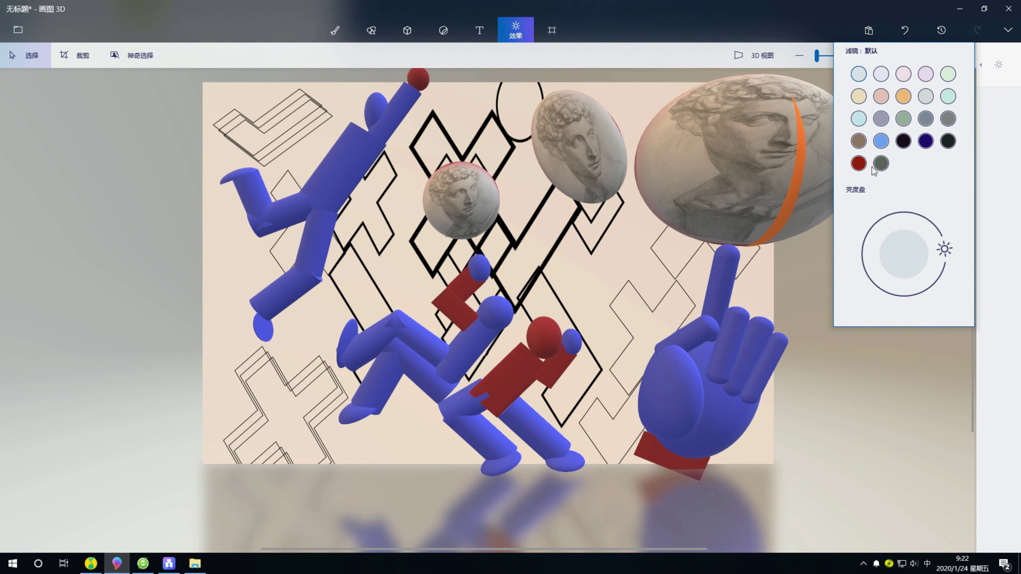
click(885, 166)
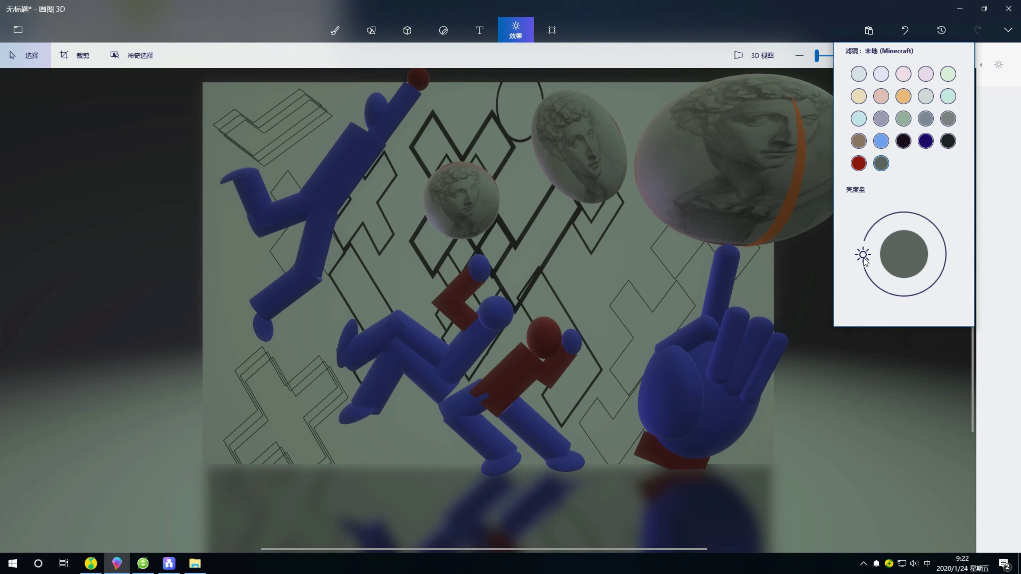
Step: Darken the 末地 lighting, then try the 日 (Minecraft) daylight filter with adjusted brightness
mouse_move(868, 252)
mouse_down()
mouse_move(927, 214)
mouse_move(935, 265)
mouse_move(901, 276)
mouse_up()
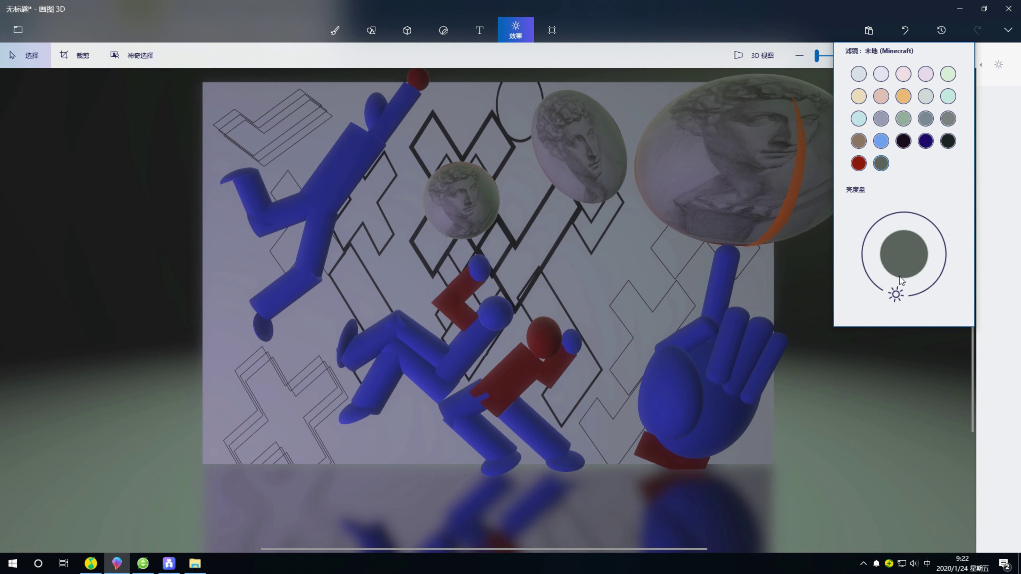
mouse_move(899, 276)
mouse_down()
mouse_move(869, 270)
mouse_move(936, 209)
mouse_up()
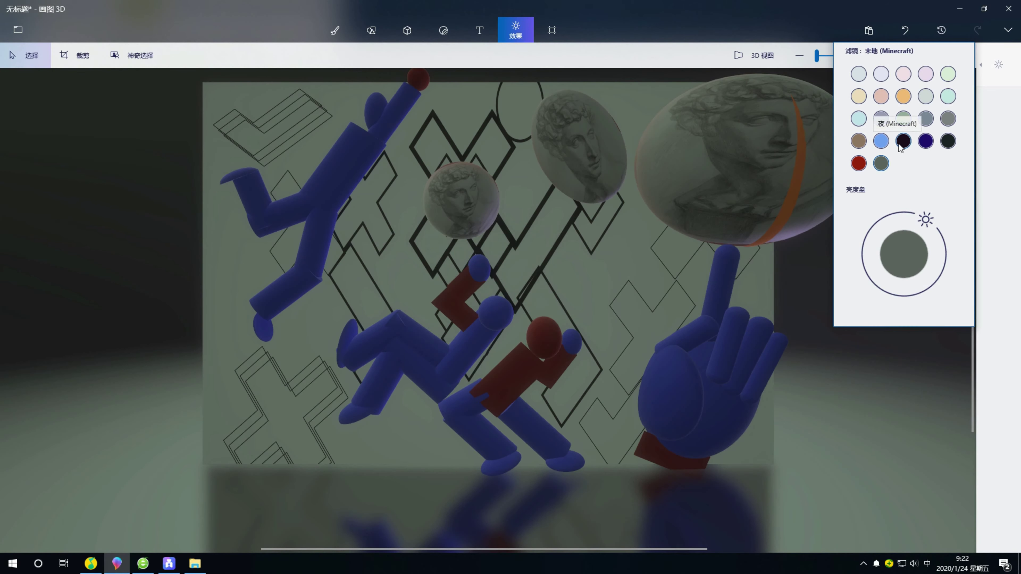
click(883, 144)
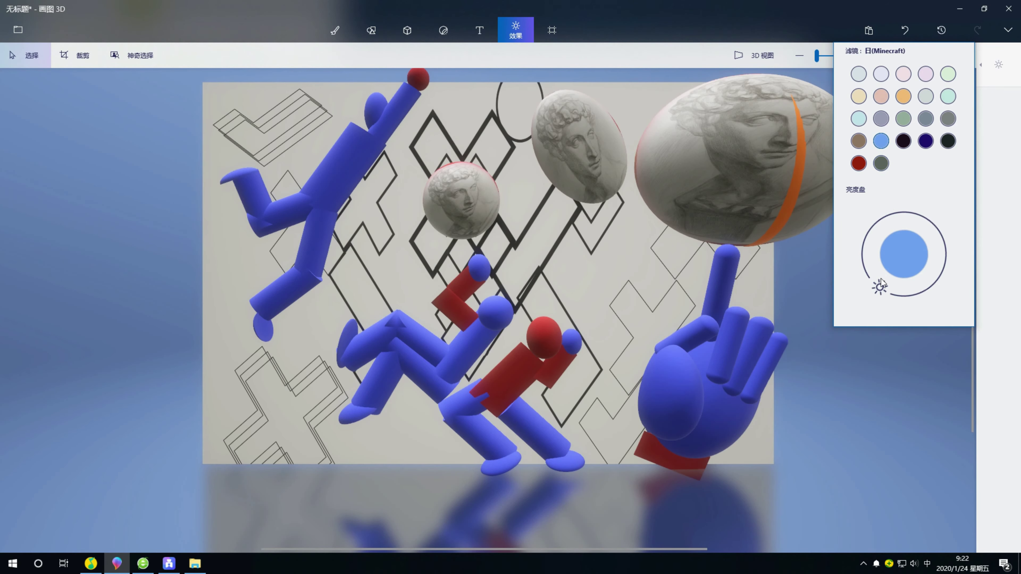
mouse_move(878, 287)
mouse_down()
mouse_move(927, 199)
mouse_move(941, 279)
mouse_move(895, 235)
mouse_move(918, 218)
mouse_move(948, 236)
mouse_move(945, 267)
mouse_move(927, 279)
mouse_up()
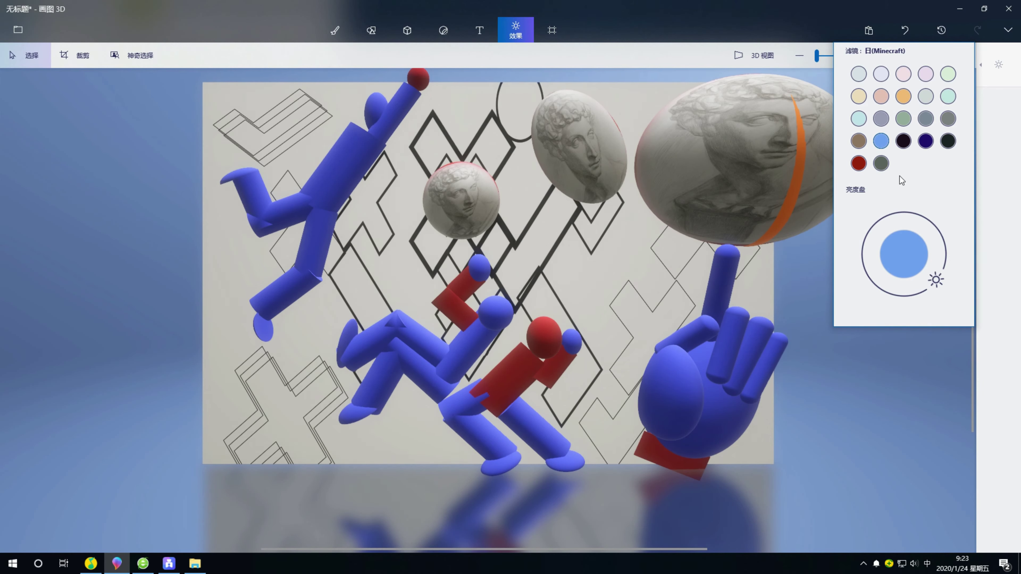
Step: Try the 夜 and 水下 (Minecraft) filters with brightness tweaks, then choose 云朵色
click(904, 141)
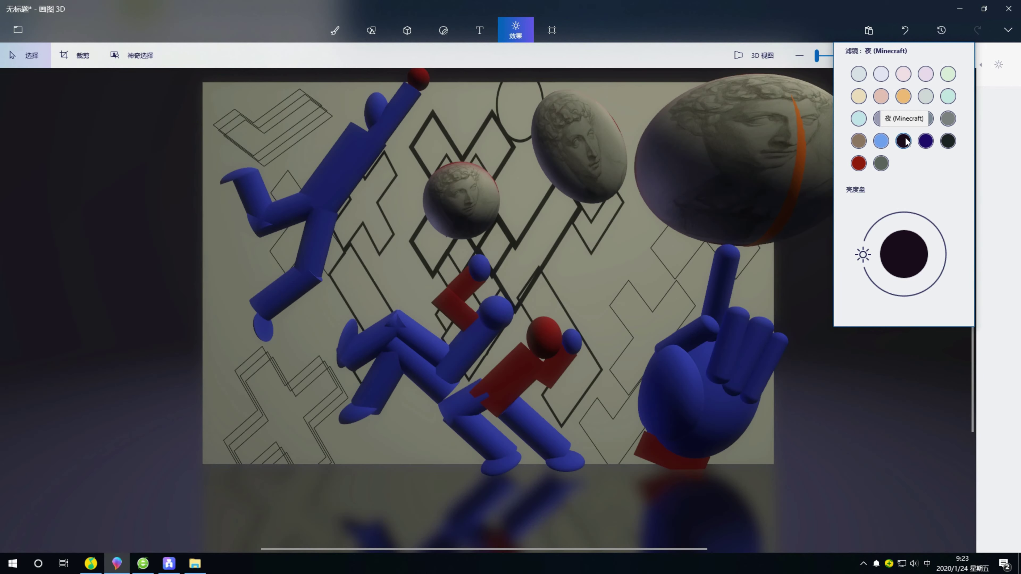
mouse_move(863, 254)
mouse_down()
mouse_move(907, 205)
mouse_move(879, 220)
mouse_move(890, 217)
mouse_up()
click(930, 147)
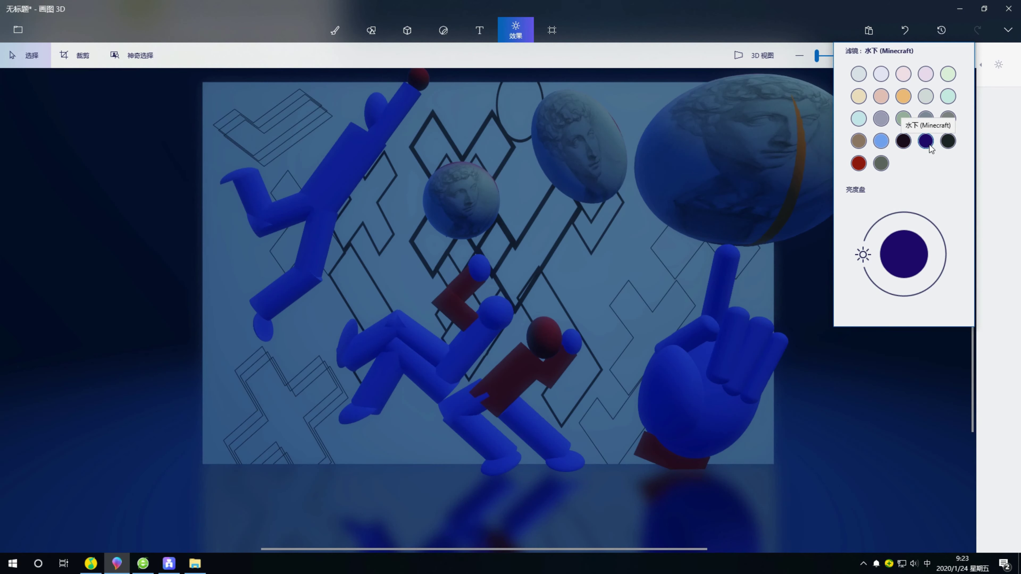
drag(862, 263, 867, 238)
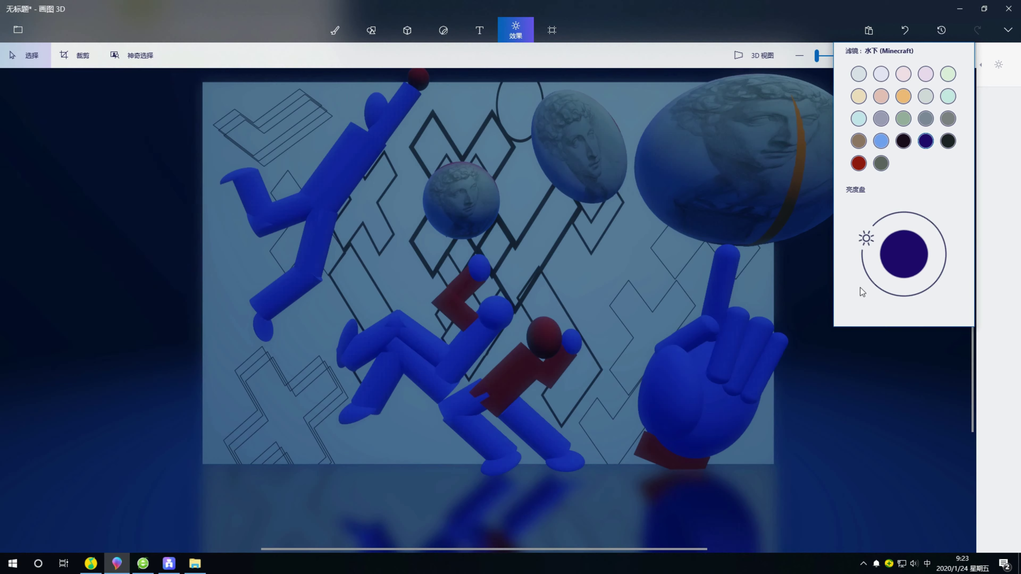
drag(860, 287, 960, 264)
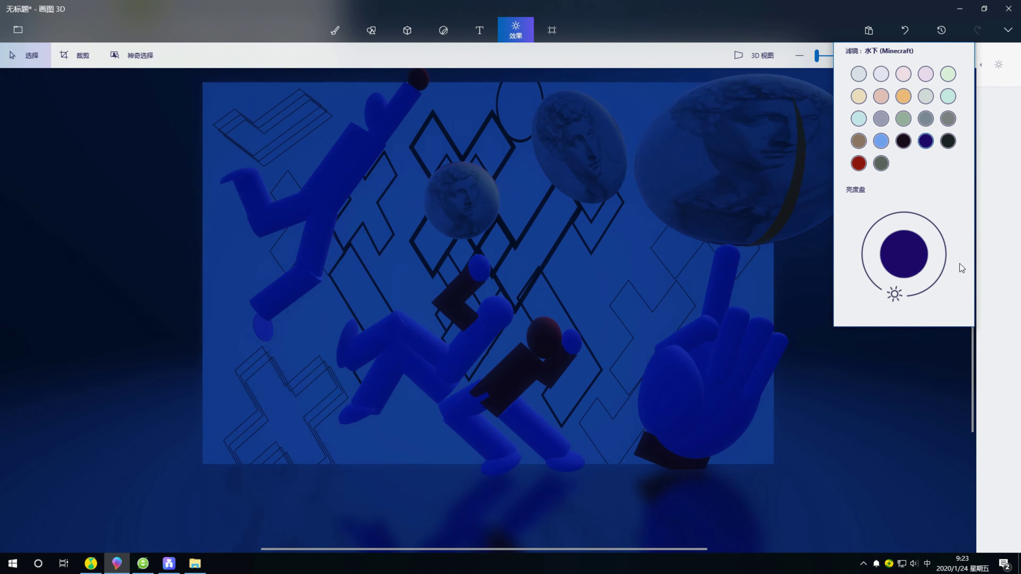
click(949, 126)
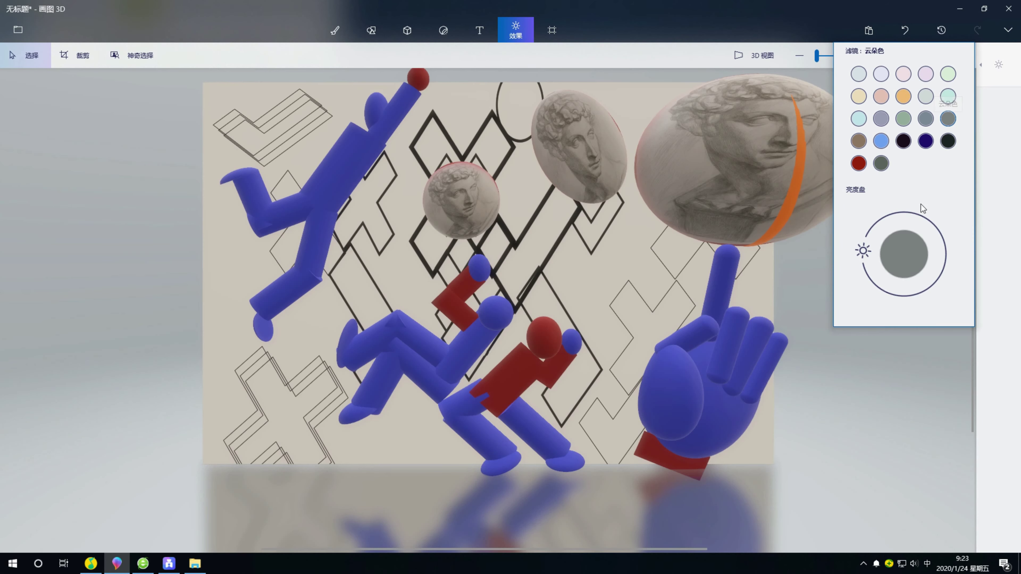
Step: Try the 淡绿色 light green and 土色 earthy brown filters, varying brightness for each
drag(867, 240, 911, 293)
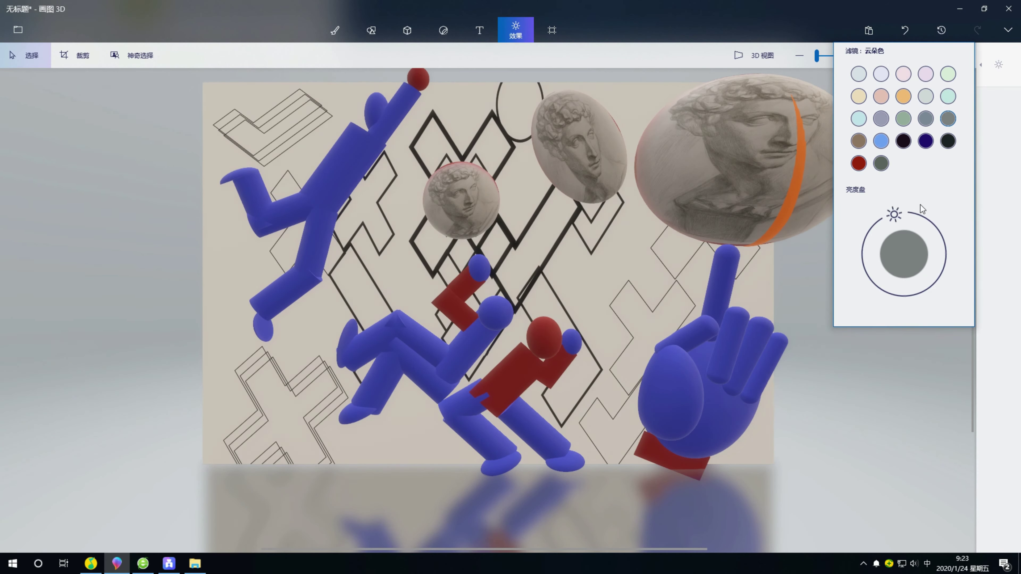
click(903, 118)
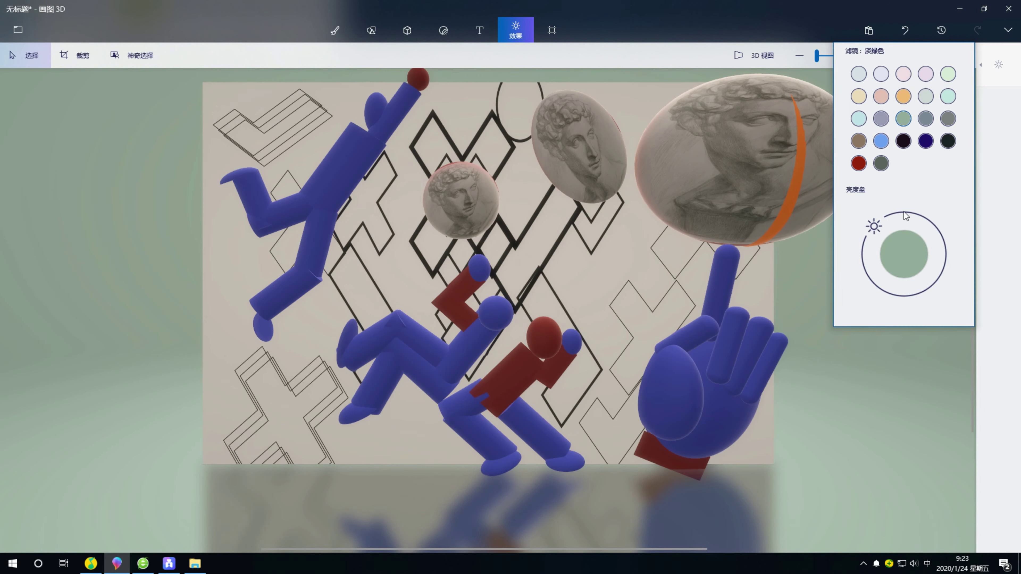
mouse_move(960, 235)
mouse_down()
mouse_move(915, 288)
mouse_move(870, 302)
mouse_up()
drag(870, 221, 958, 205)
click(858, 141)
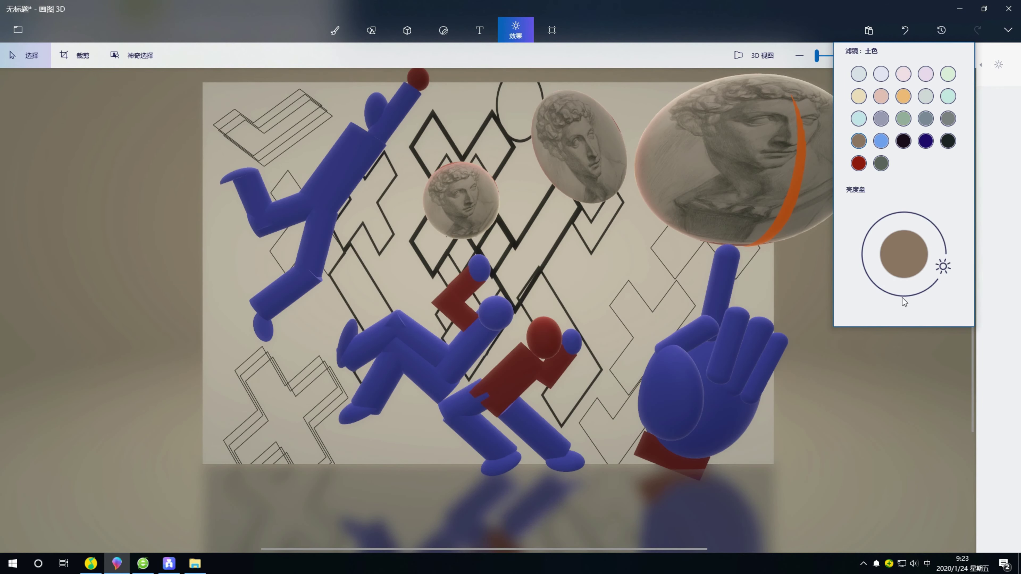
drag(897, 222, 947, 234)
Step: Try the 暖棕色 and 天蓝色 sky blue filters, adjusting the brightness after each
click(880, 119)
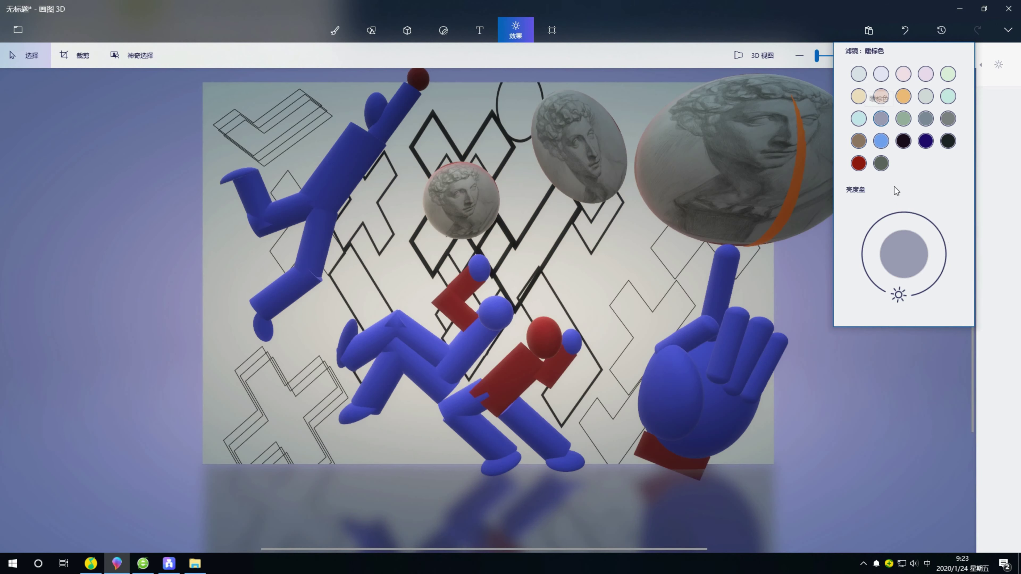
mouse_move(901, 299)
mouse_down()
mouse_move(922, 213)
mouse_move(891, 305)
mouse_move(890, 294)
mouse_up()
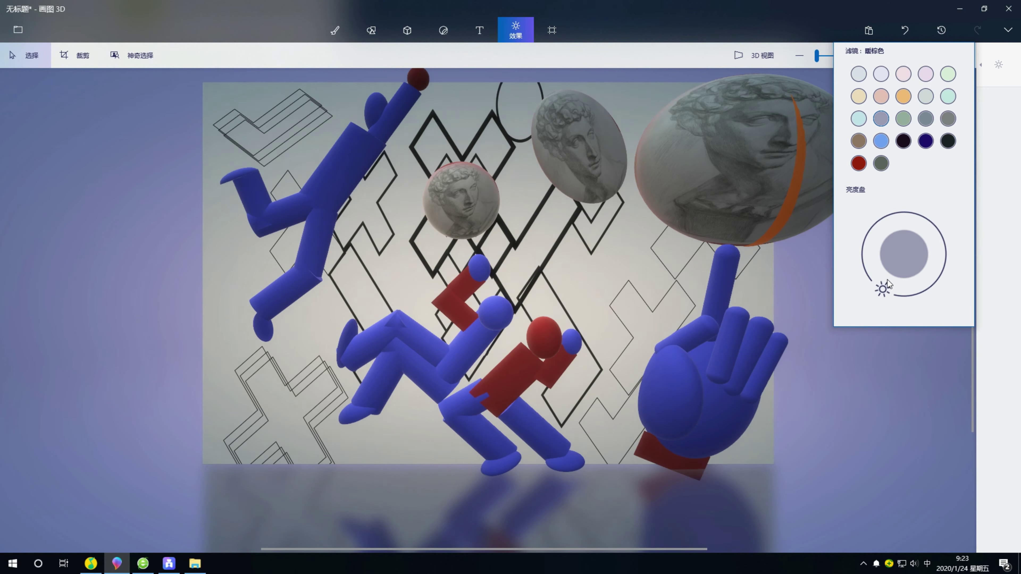
mouse_move(885, 273)
mouse_down()
mouse_move(877, 248)
mouse_move(923, 220)
mouse_move(949, 222)
mouse_move(958, 289)
mouse_move(887, 305)
mouse_move(877, 295)
mouse_up()
click(859, 120)
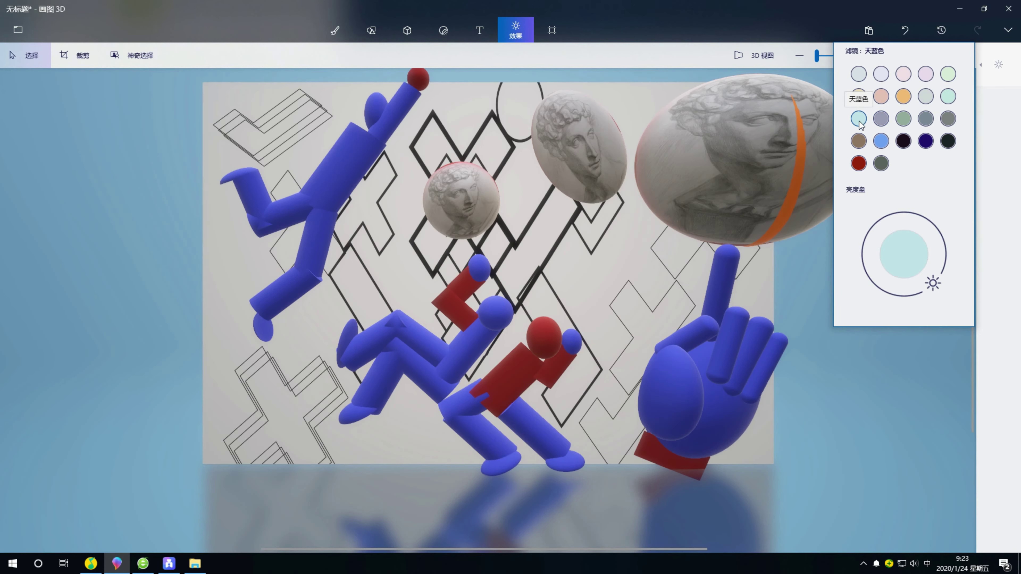
mouse_move(859, 287)
mouse_down()
mouse_move(921, 287)
mouse_move(876, 292)
mouse_move(864, 278)
mouse_move(876, 218)
mouse_move(926, 232)
mouse_move(945, 255)
mouse_move(902, 308)
mouse_up()
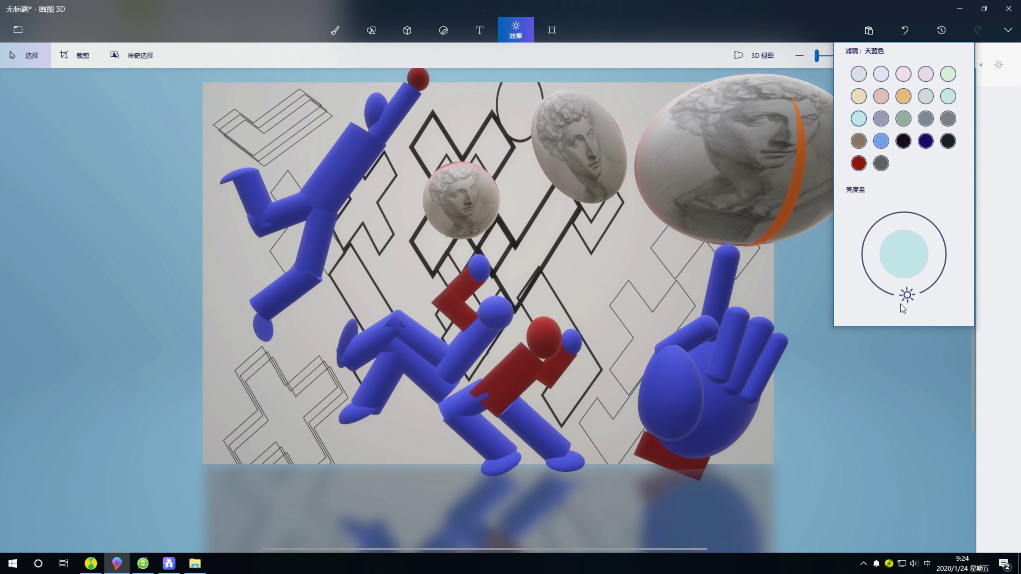
Step: Sweep the 棕褐色 sepia filter's brightness, then apply 蜂蜜色 honey and brighten the scene
click(880, 97)
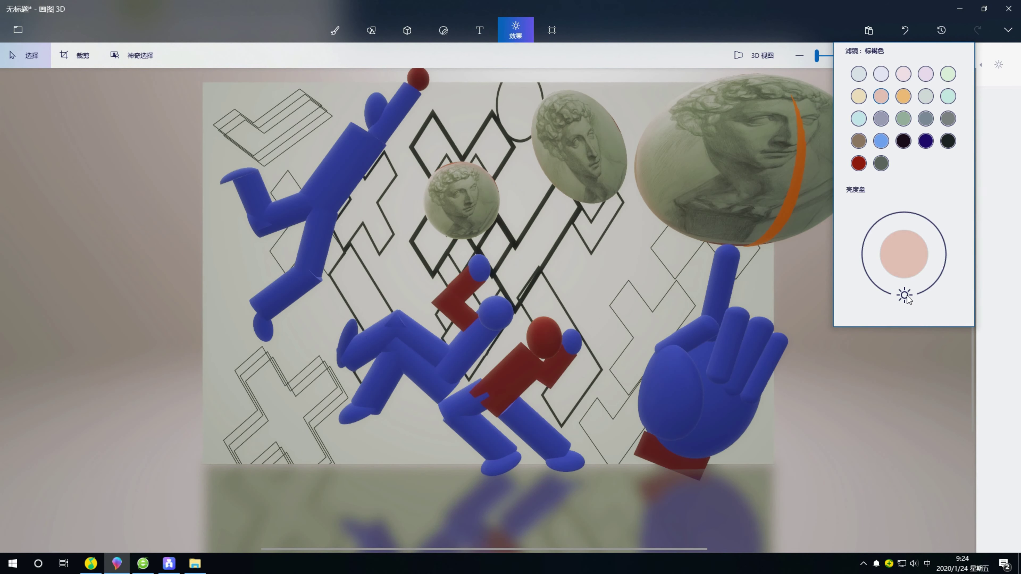
mouse_move(899, 300)
mouse_down()
mouse_move(869, 275)
mouse_move(902, 212)
mouse_move(942, 237)
mouse_move(928, 287)
mouse_move(864, 233)
mouse_move(903, 204)
mouse_move(927, 208)
mouse_move(939, 266)
mouse_up()
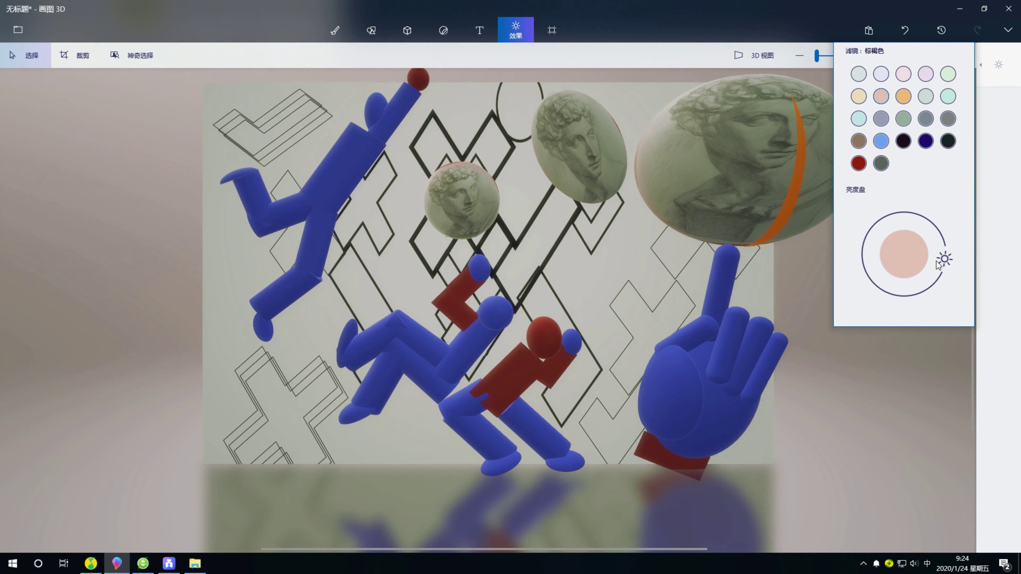
click(903, 97)
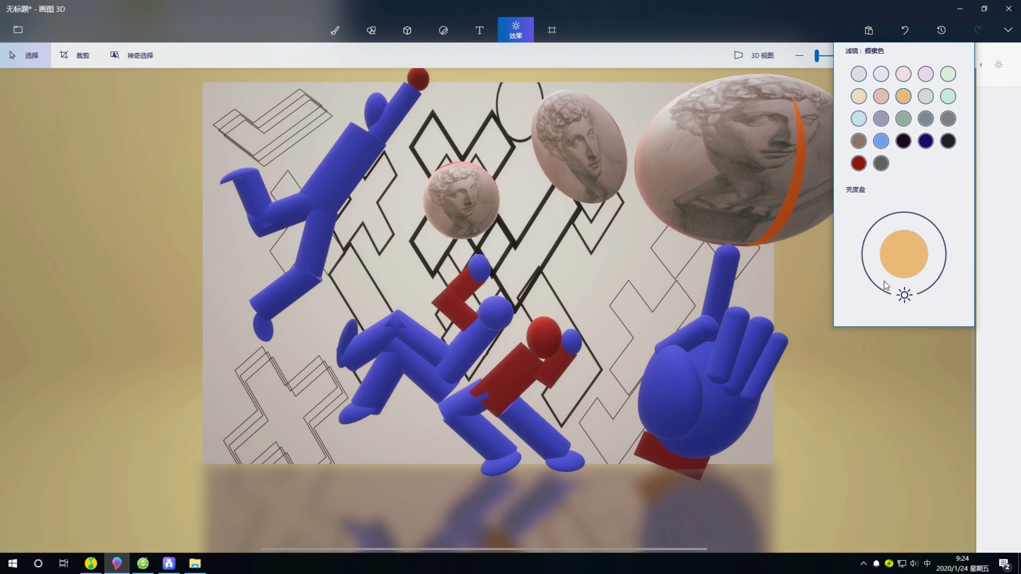
mouse_move(884, 283)
mouse_down()
mouse_move(904, 226)
mouse_move(961, 250)
mouse_up()
drag(925, 297, 896, 294)
Step: Briefly try 日(Minecraft) daylight, then apply the 暖棕色 lavender filter and fine-tune its brightness
click(880, 141)
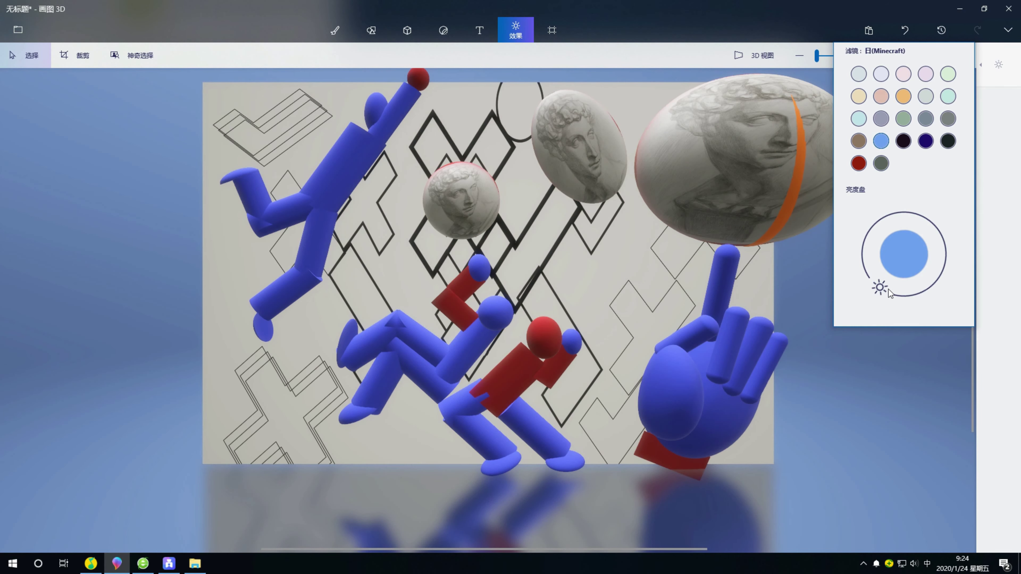
mouse_move(880, 288)
mouse_down()
mouse_move(933, 225)
mouse_move(885, 281)
mouse_move(863, 259)
mouse_up()
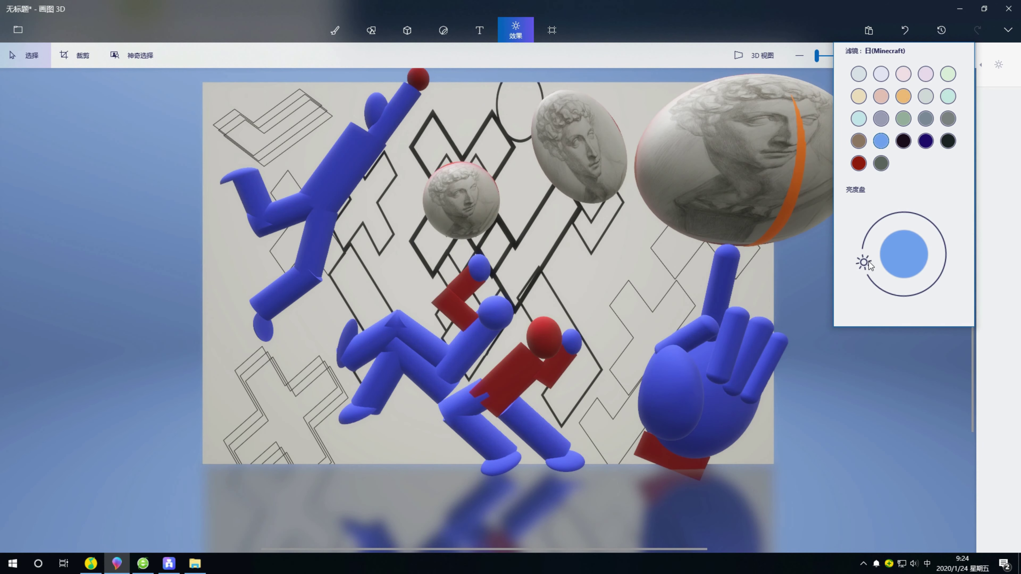
click(884, 122)
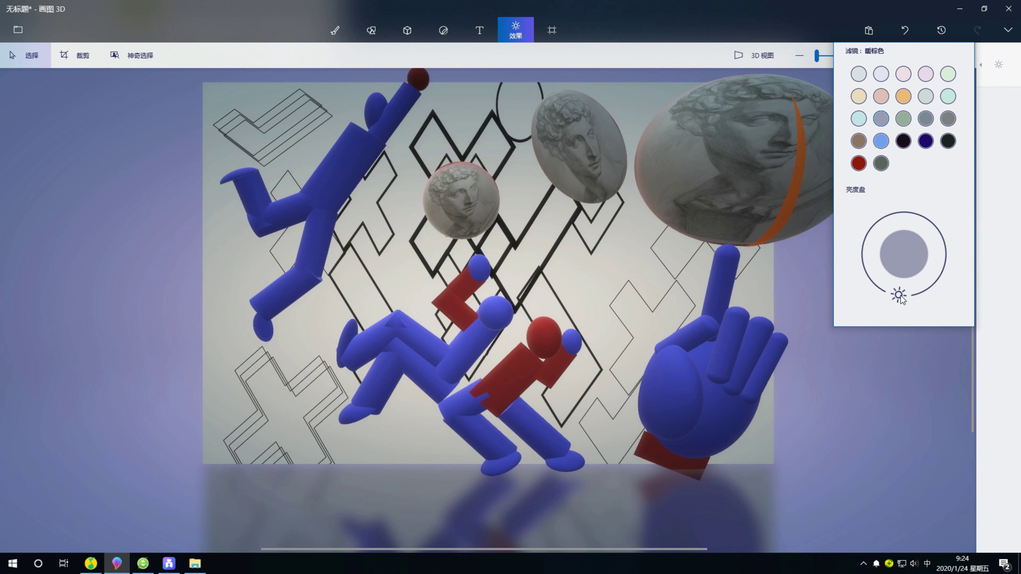
mouse_move(891, 281)
mouse_down()
mouse_move(869, 269)
mouse_move(934, 223)
mouse_move(941, 267)
mouse_move(906, 298)
mouse_move(894, 283)
mouse_move(892, 258)
mouse_move(933, 309)
mouse_move(952, 288)
mouse_move(905, 221)
mouse_move(935, 251)
mouse_move(939, 283)
mouse_move(895, 315)
mouse_up()
mouse_move(885, 307)
mouse_down()
mouse_move(839, 253)
mouse_move(863, 292)
mouse_move(907, 295)
mouse_move(923, 271)
mouse_move(908, 281)
mouse_up()
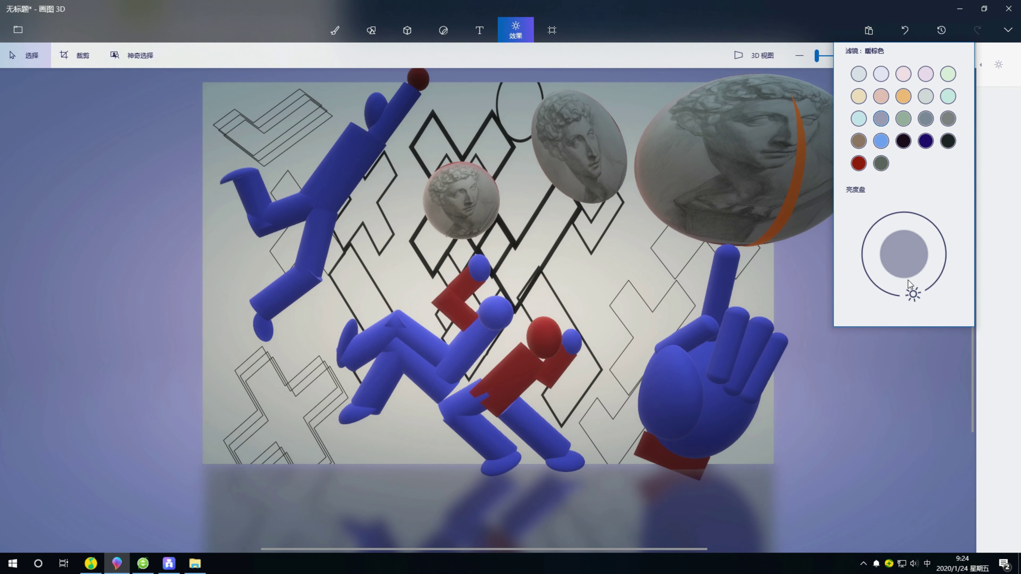
Step: Dismiss the Effects filter flyout by clicking the canvas area
click(810, 27)
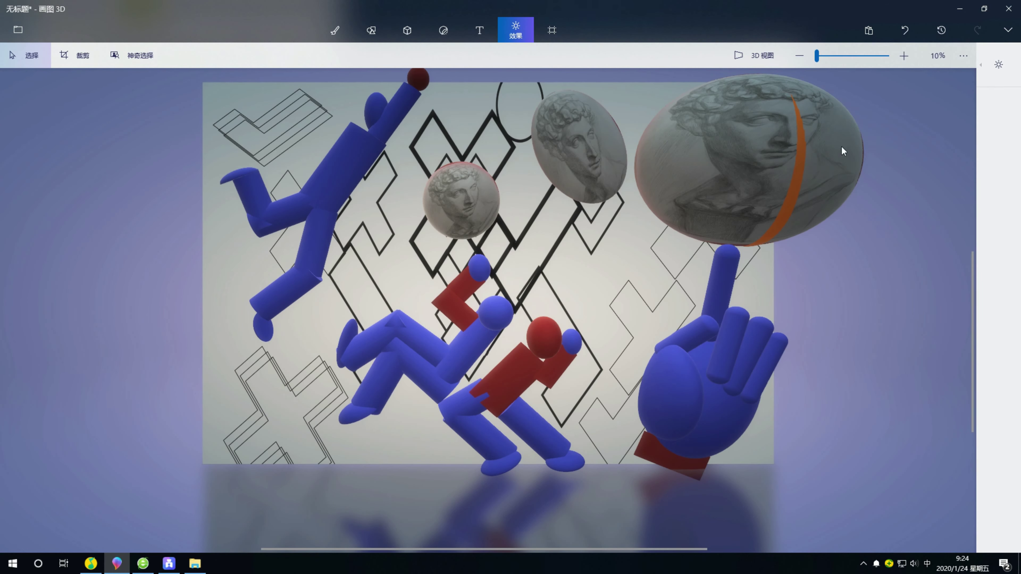